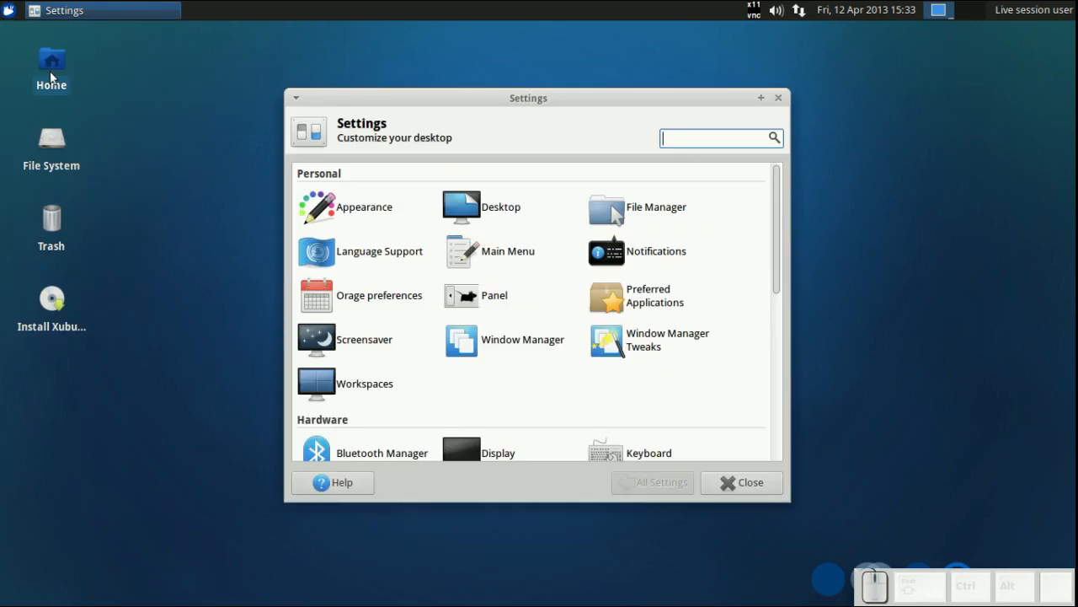
- Close the Settings window and launch the Ubuntu Software Center from the applications menu
{"action": "left_click", "coordinate": [741, 485]}
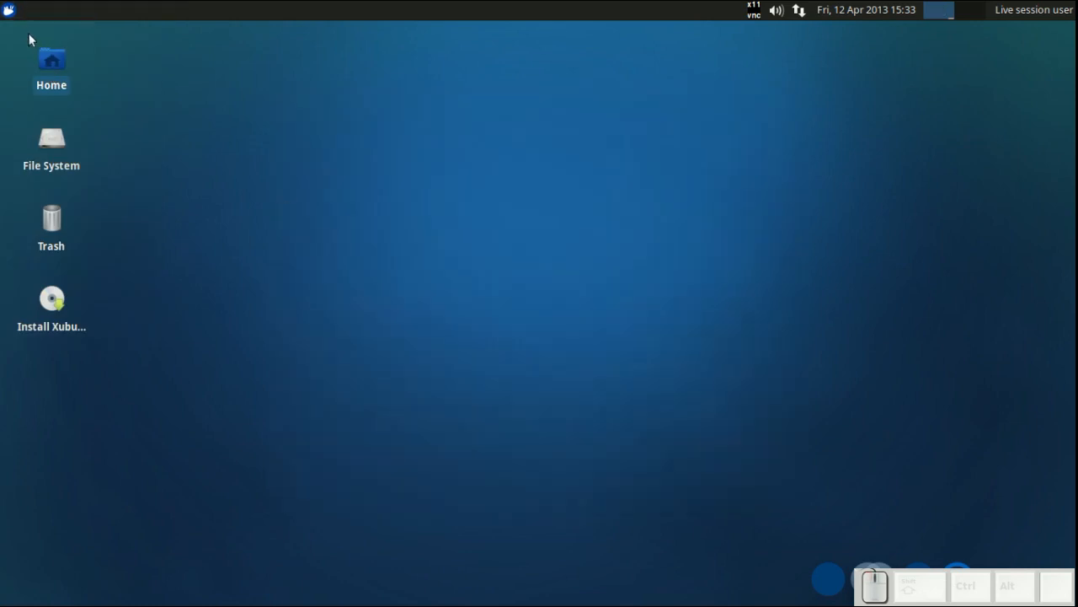
{"action": "left_click", "coordinate": [11, 13]}
{"action": "left_click", "coordinate": [88, 229]}
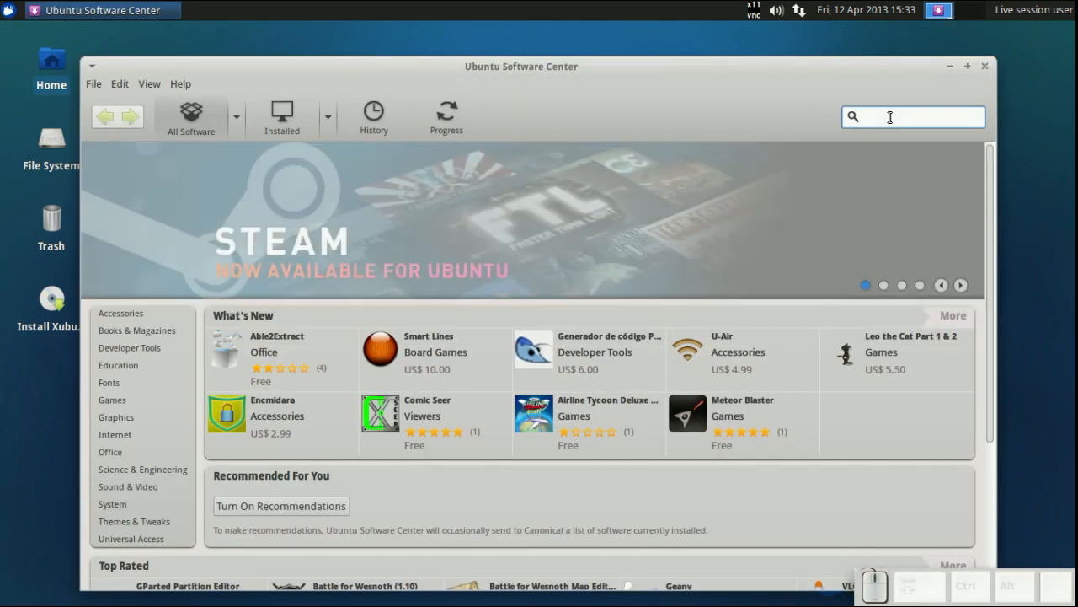
- Search the Software Center for gnome disk, install the Disks application, and close the Software Center
{"action": "type", "text": "gnome "}
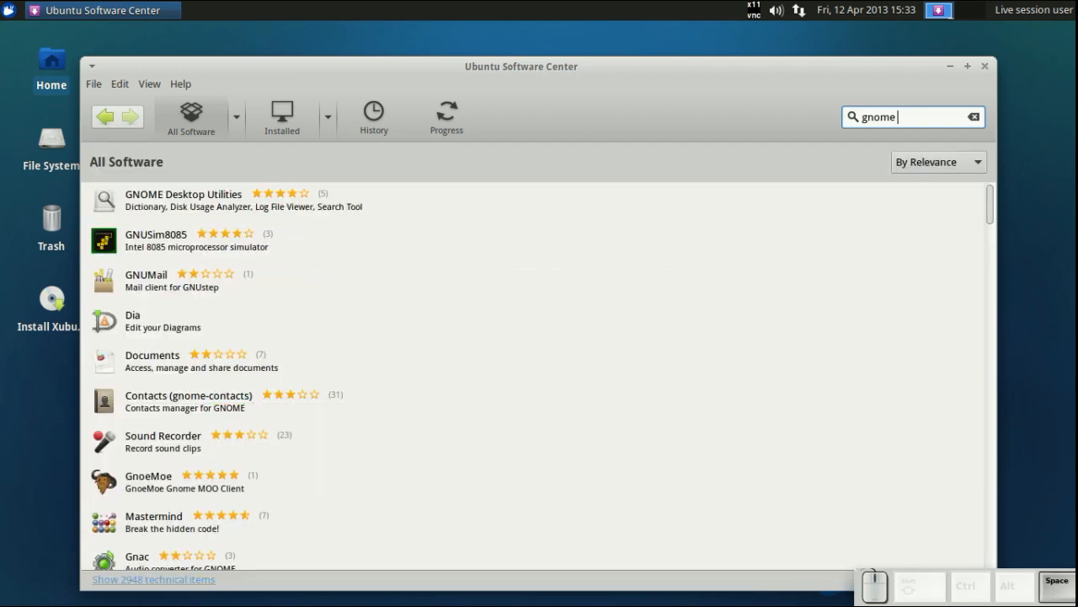
{"action": "type", "text": "disk"}
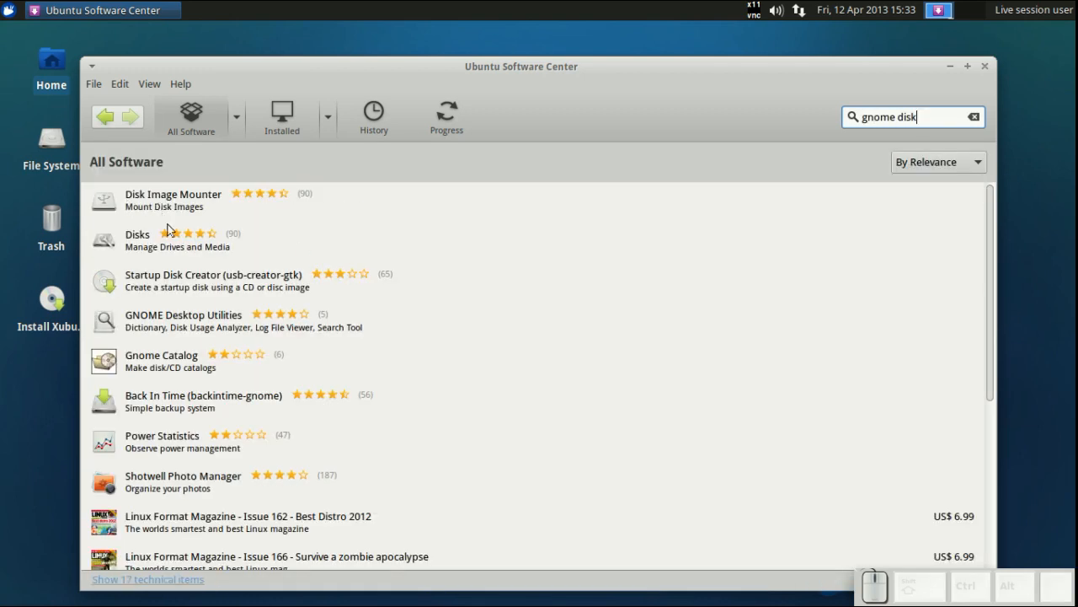
{"action": "left_click", "coordinate": [506, 245]}
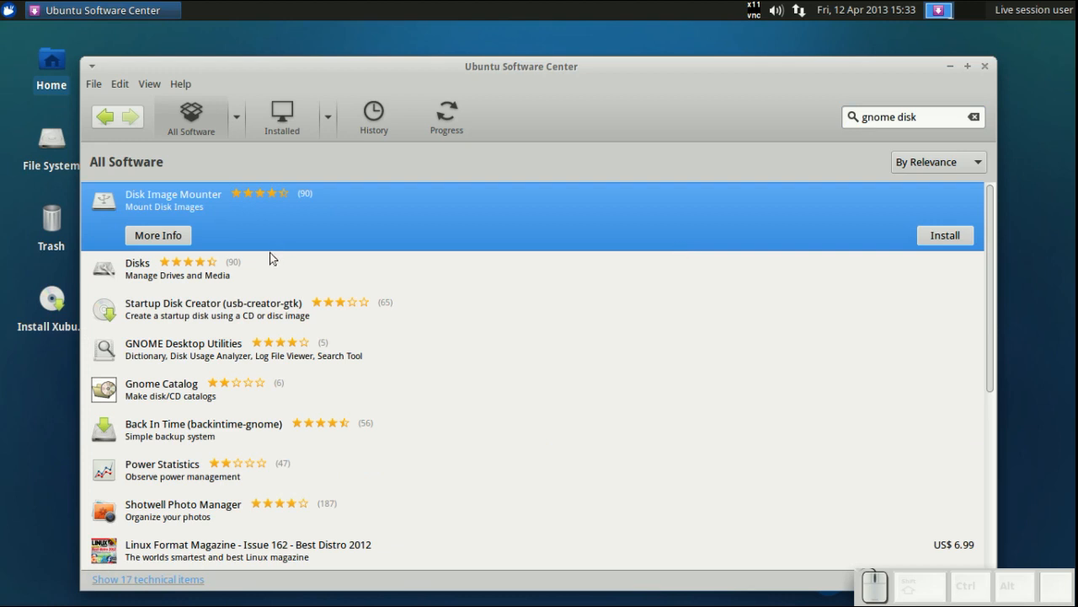
{"action": "left_click", "coordinate": [271, 257]}
{"action": "left_click", "coordinate": [945, 277]}
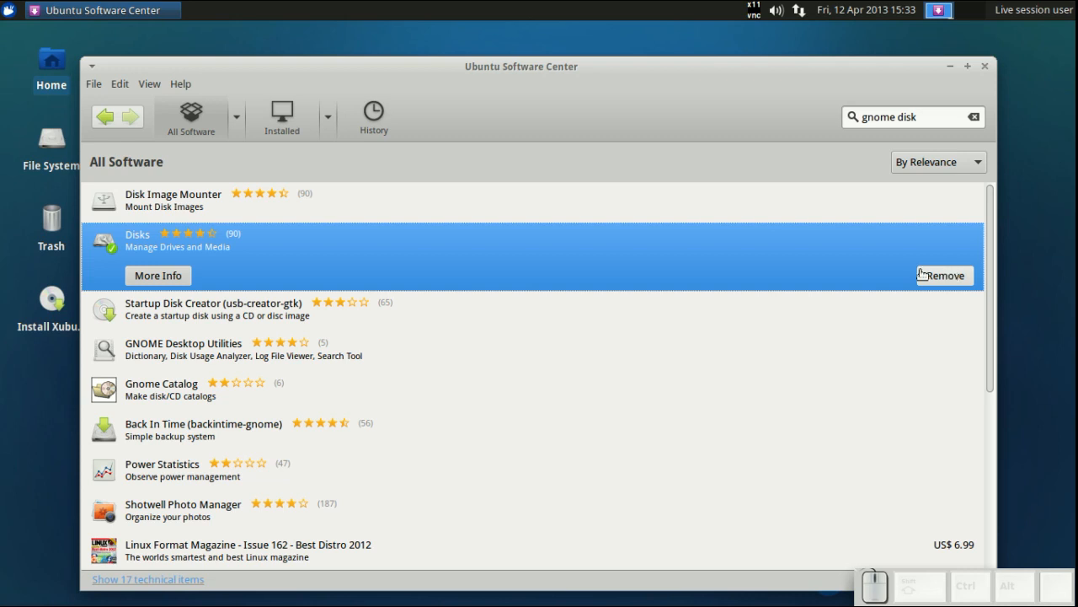
{"action": "left_click", "coordinate": [984, 66]}
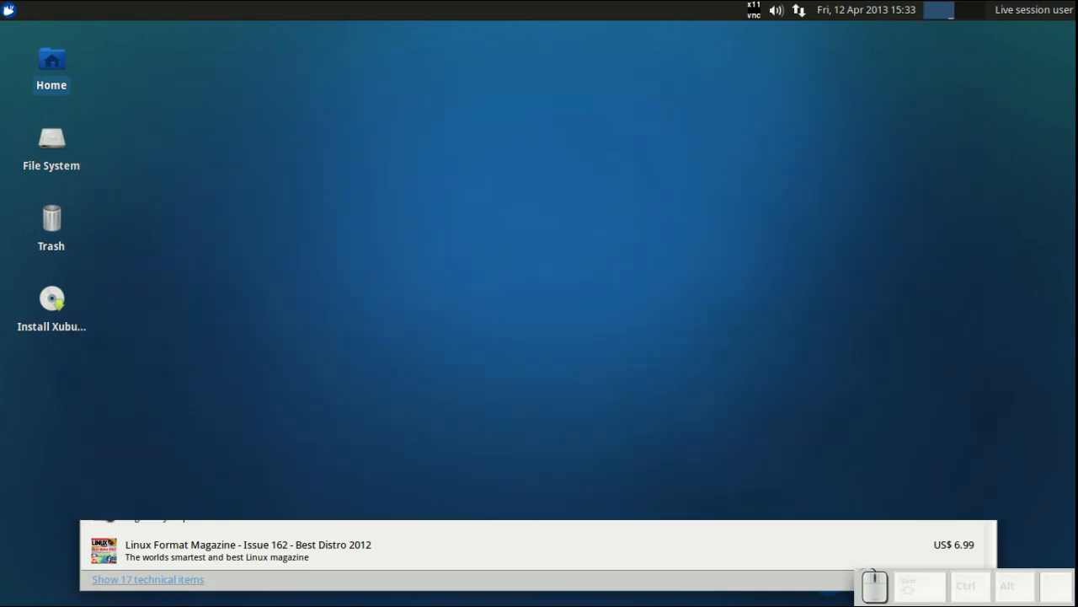
- Open Disks from the Settings Manager and select the 60 GB Disk
{"action": "left_click", "coordinate": [9, 10]}
{"action": "left_click", "coordinate": [42, 74]}
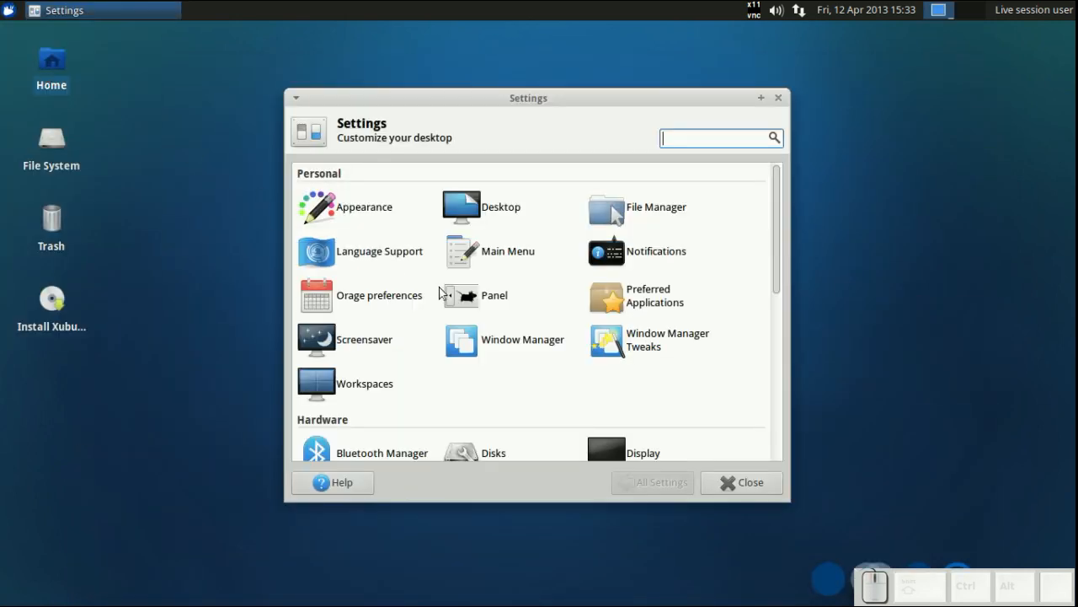
{"action": "scroll", "coordinate": [447, 290], "scroll_direction": "down", "scroll_amount": 6}
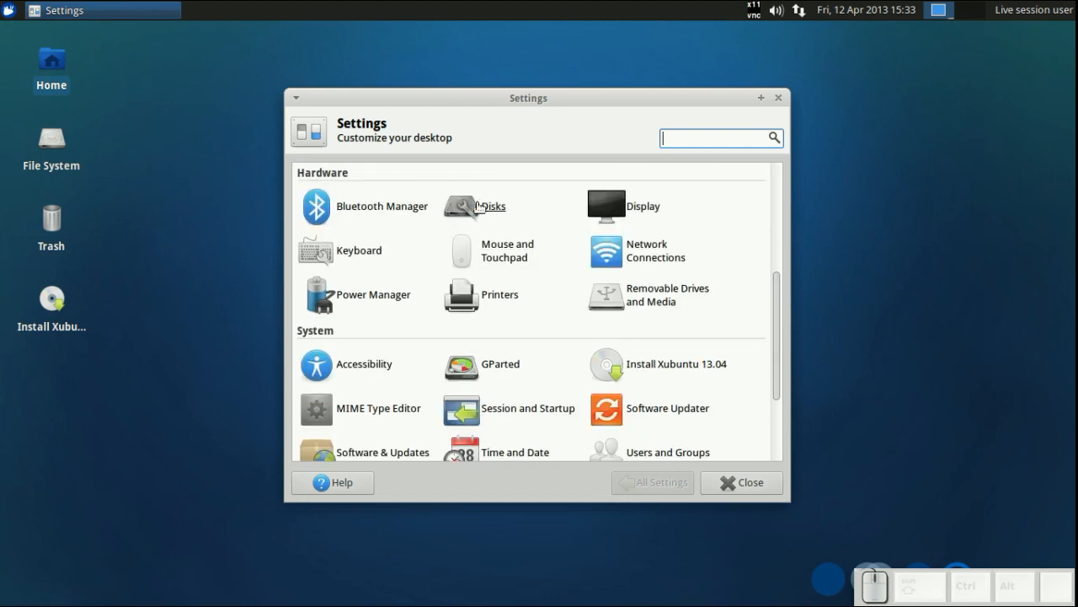
{"action": "left_click", "coordinate": [469, 207]}
{"action": "left_click", "coordinate": [87, 218]}
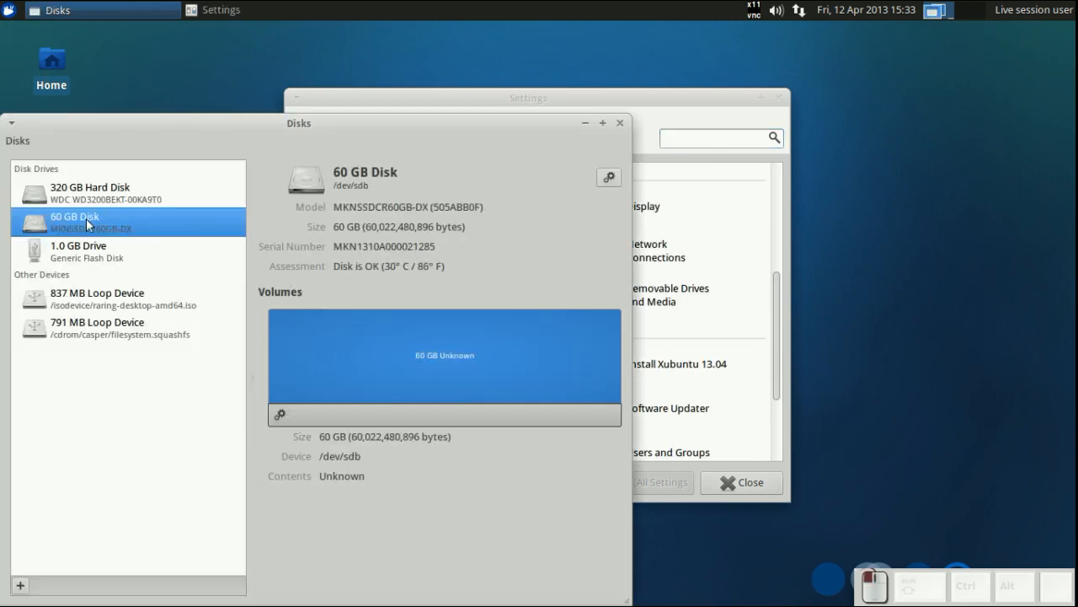
- Run a read benchmark on the 60 GB disk with the default sample settings
{"action": "left_click", "coordinate": [609, 177]}
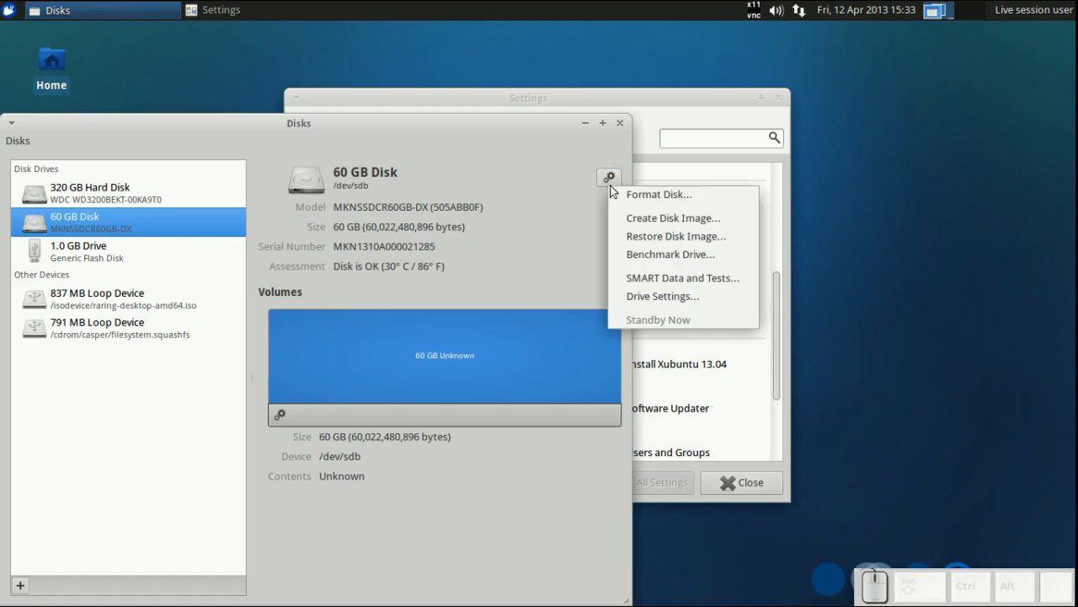
{"action": "left_click", "coordinate": [631, 251]}
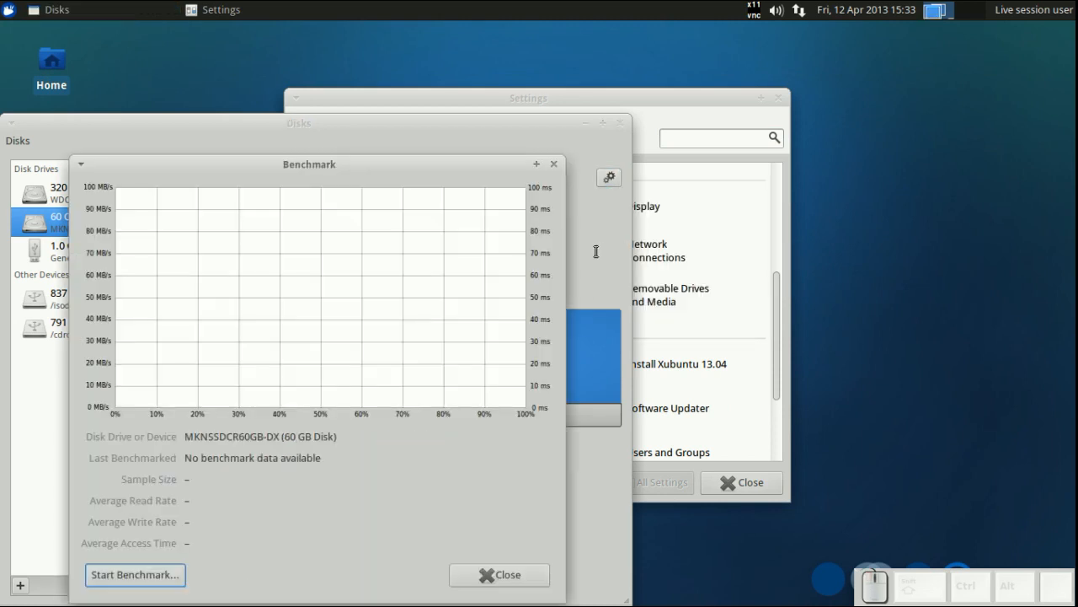
{"action": "left_click", "coordinate": [168, 578]}
{"action": "left_click", "coordinate": [226, 425]}
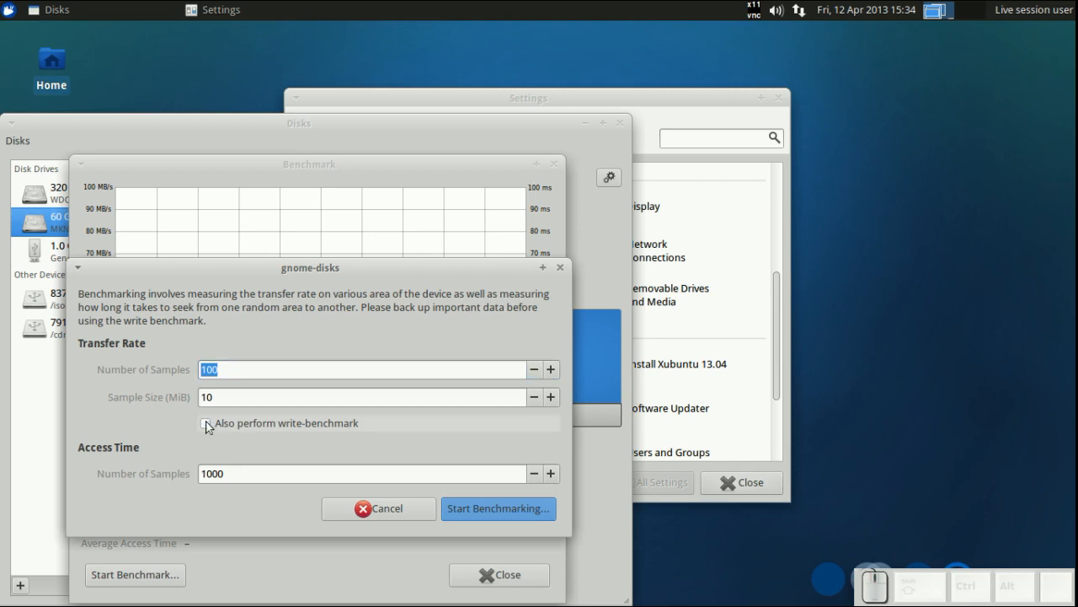
{"action": "left_click_drag", "start_coordinate": [262, 278], "coordinate": [734, 225]}
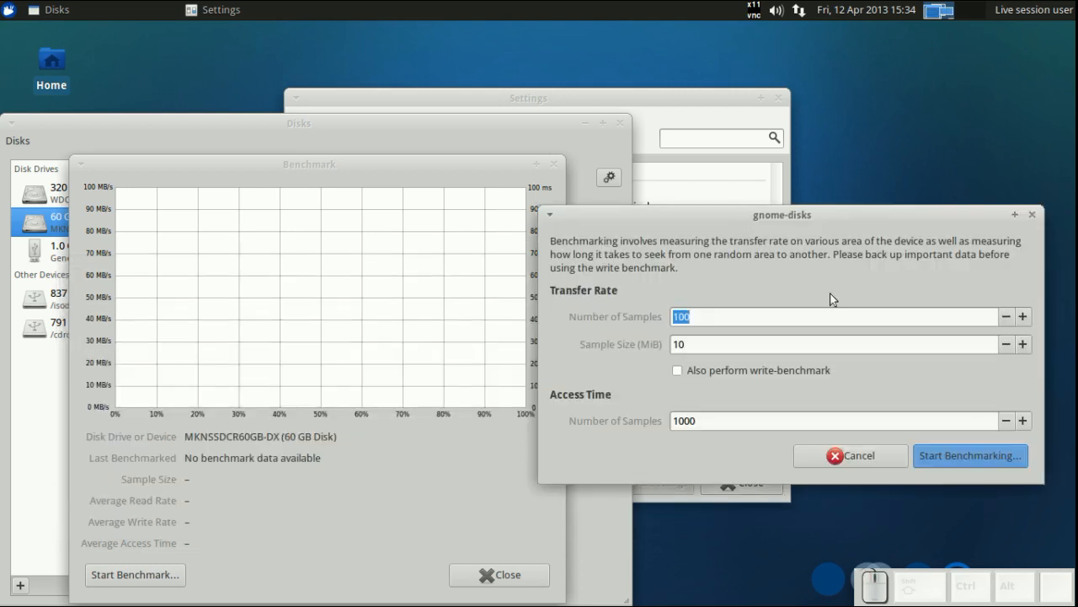
{"action": "left_click", "coordinate": [955, 455]}
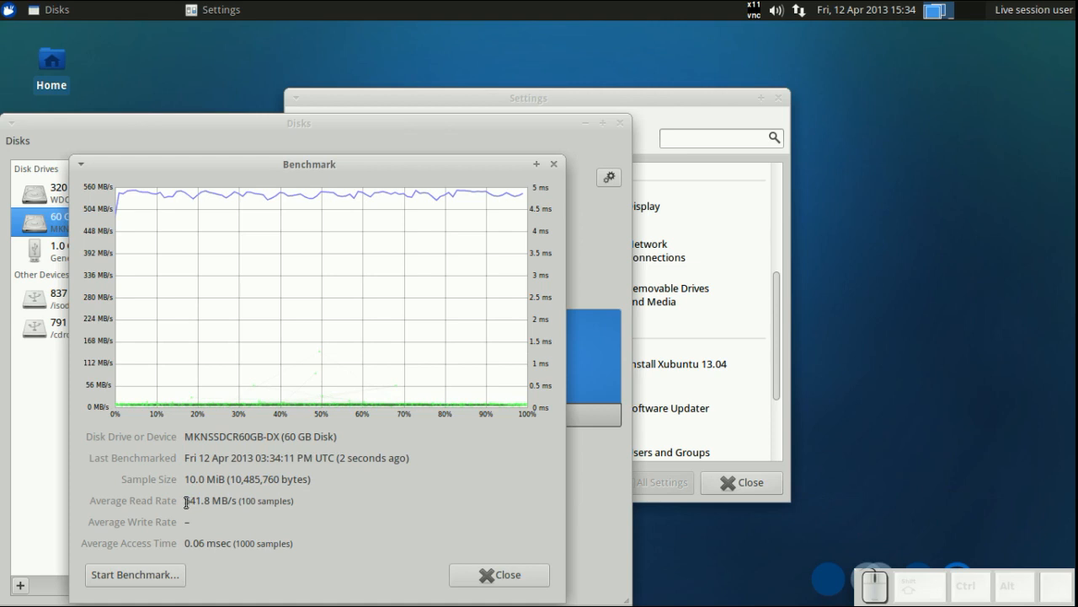
- Highlight the average read rate result and close the Benchmark and Disks windows
{"action": "left_click_drag", "start_coordinate": [186, 502], "coordinate": [240, 502]}
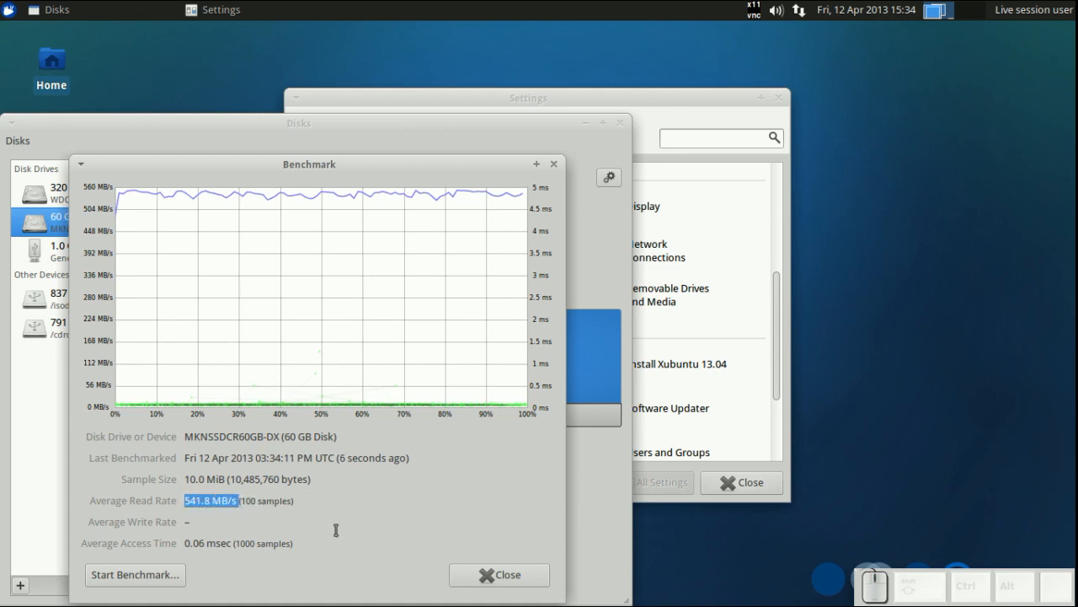
{"action": "left_click", "coordinate": [466, 577]}
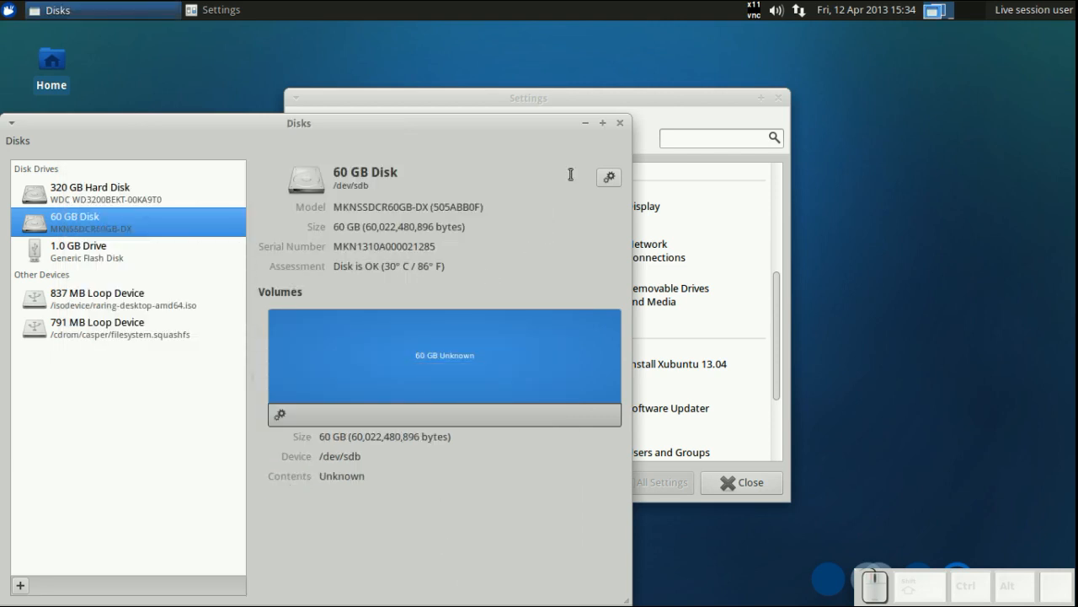
{"action": "left_click", "coordinate": [620, 123]}
- Open Removable Drives and Media settings and turn off mounting hot-plugged drives, mounting inserted media, and browsing inserted media
{"action": "scroll", "coordinate": [464, 364], "scroll_direction": "down", "scroll_amount": 3}
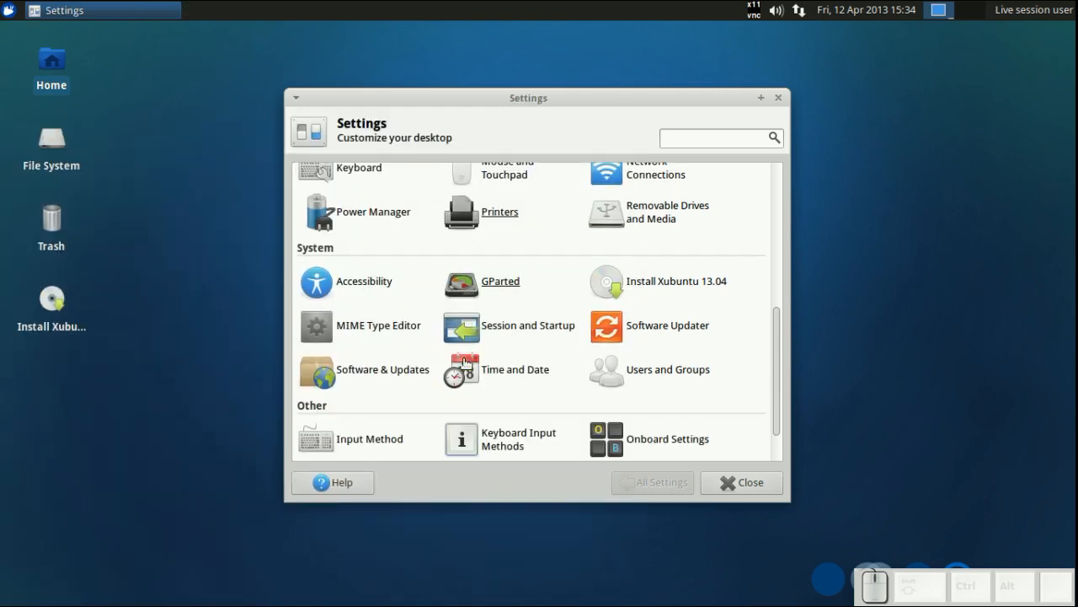
{"action": "scroll", "coordinate": [466, 362], "scroll_direction": "up", "scroll_amount": 1}
{"action": "scroll", "coordinate": [466, 362], "scroll_direction": "up", "scroll_amount": 2}
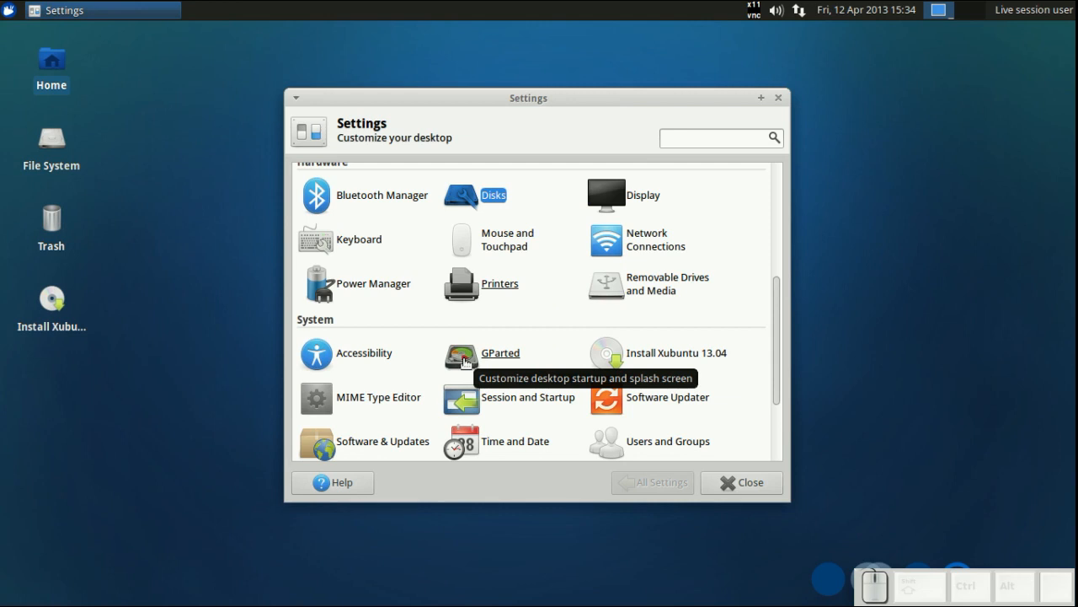
{"action": "scroll", "coordinate": [476, 316], "scroll_direction": "up", "scroll_amount": 2}
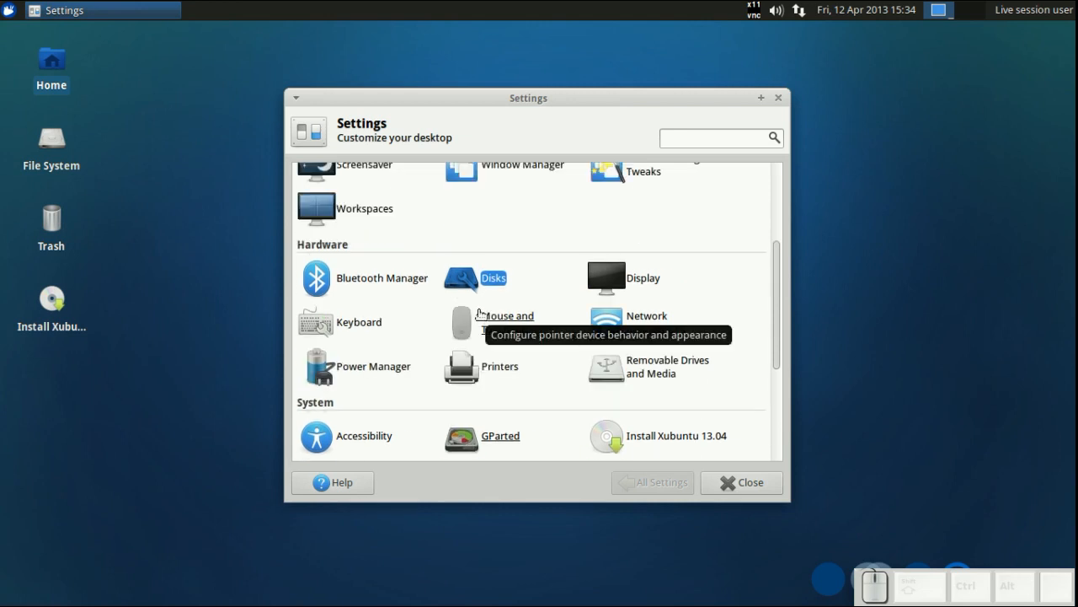
{"action": "scroll", "coordinate": [480, 313], "scroll_direction": "up", "scroll_amount": 2}
{"action": "scroll", "coordinate": [570, 343], "scroll_direction": "down", "scroll_amount": 3}
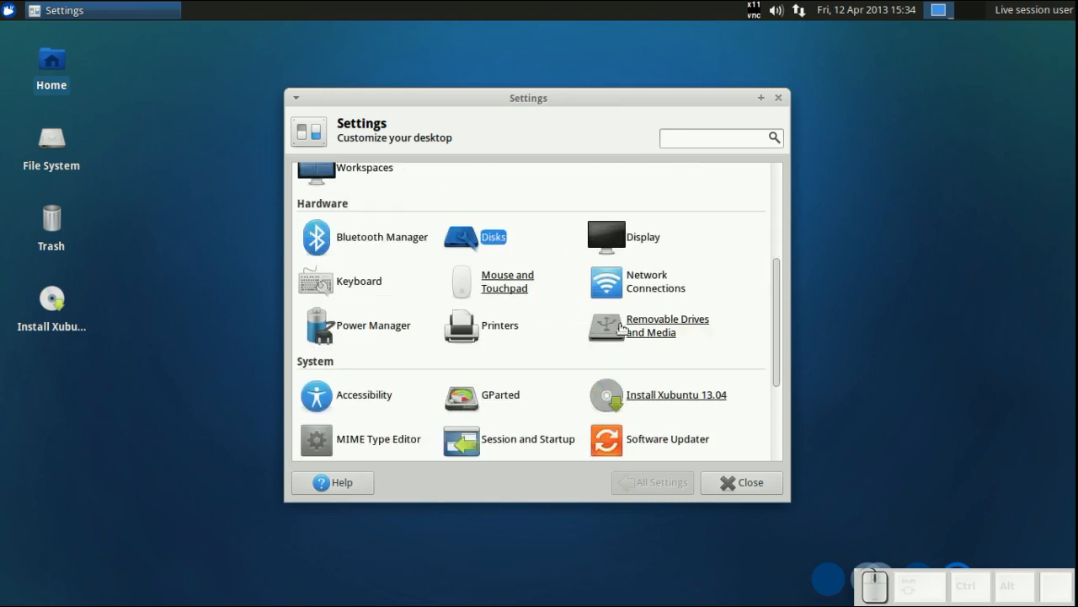
{"action": "left_click", "coordinate": [621, 328]}
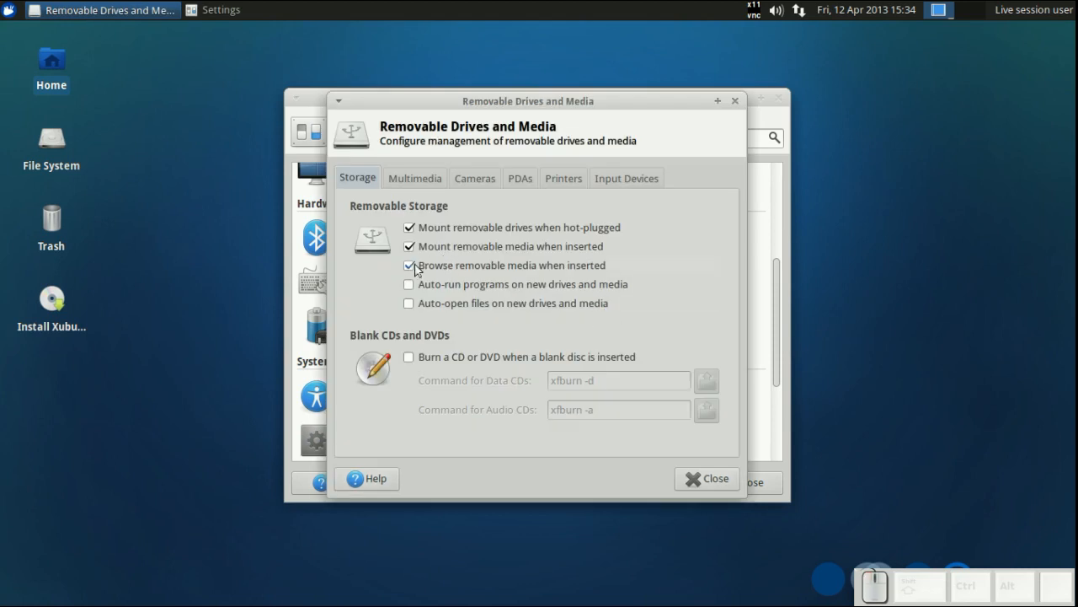
{"action": "left_click", "coordinate": [411, 266]}
{"action": "left_click", "coordinate": [409, 246]}
{"action": "left_click", "coordinate": [408, 229]}
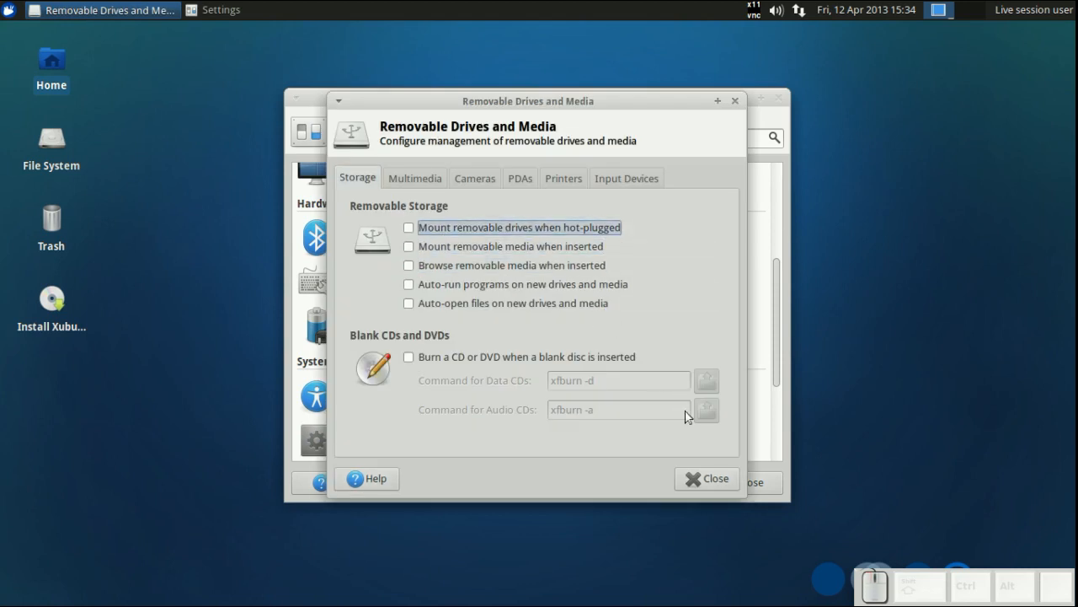
{"action": "left_click", "coordinate": [704, 480]}
- Launch GParted and switch between the /dev/sdc, /dev/sdb and /dev/sda devices to inspect each
{"action": "left_click", "coordinate": [523, 396]}
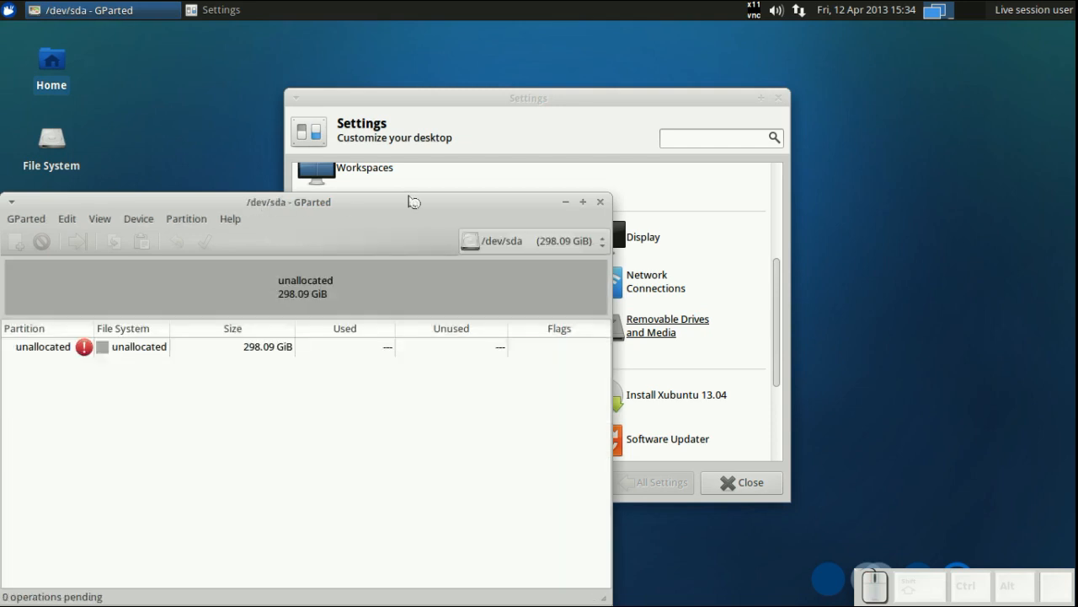
{"action": "left_click_drag", "start_coordinate": [409, 200], "coordinate": [496, 143]}
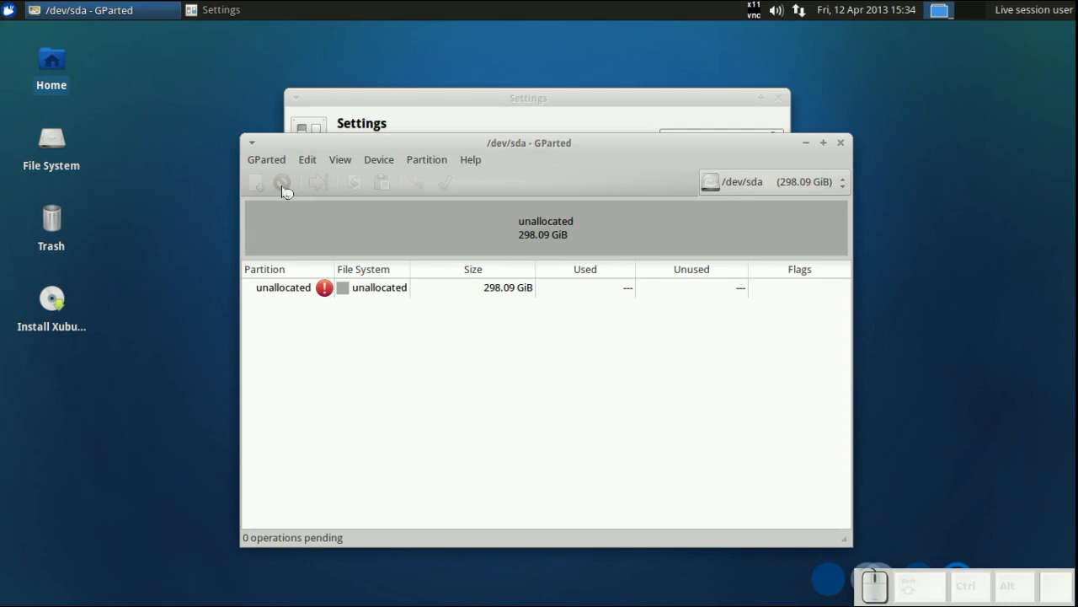
{"action": "left_click", "coordinate": [768, 194]}
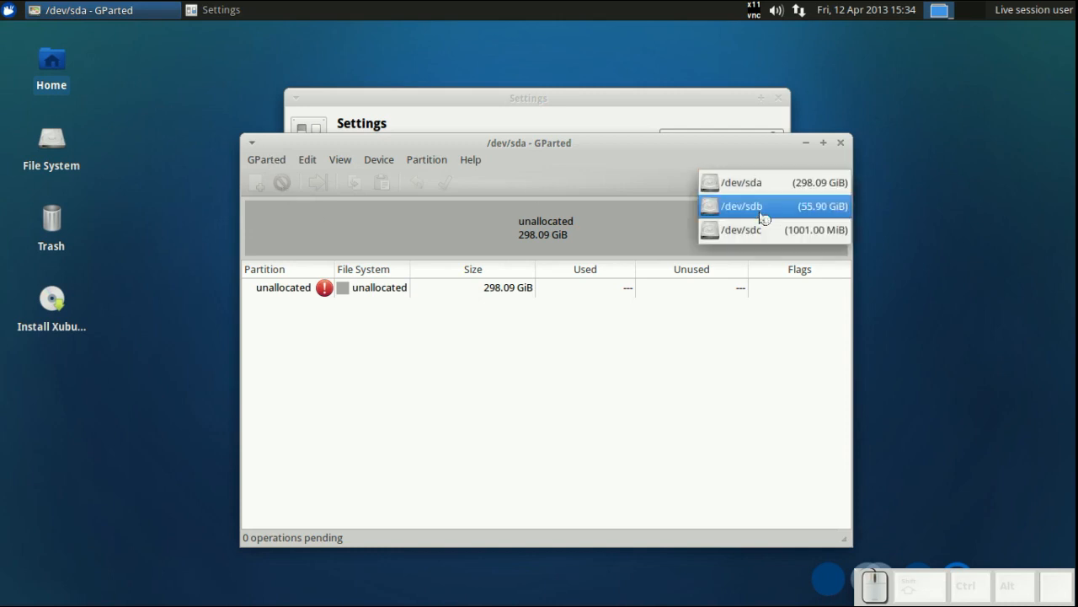
{"action": "left_click", "coordinate": [754, 239]}
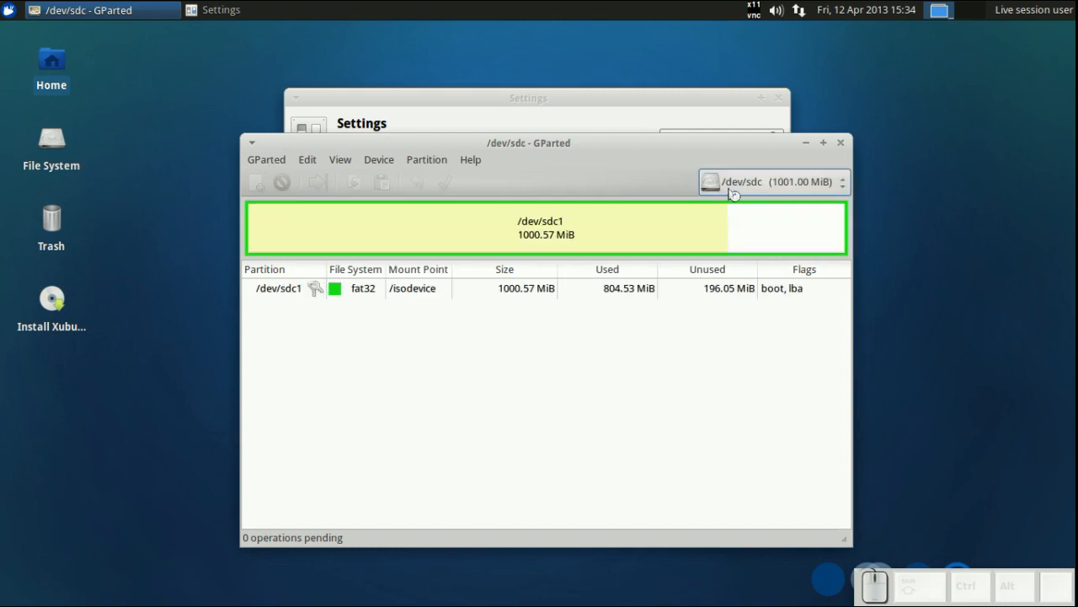
{"action": "left_click", "coordinate": [733, 187]}
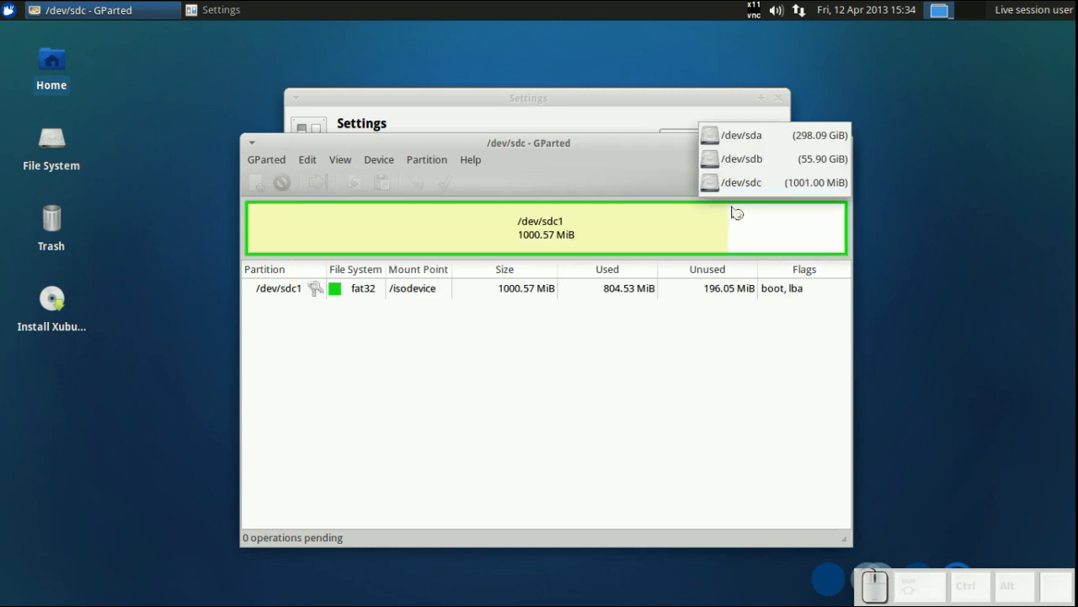
{"action": "left_click", "coordinate": [739, 163]}
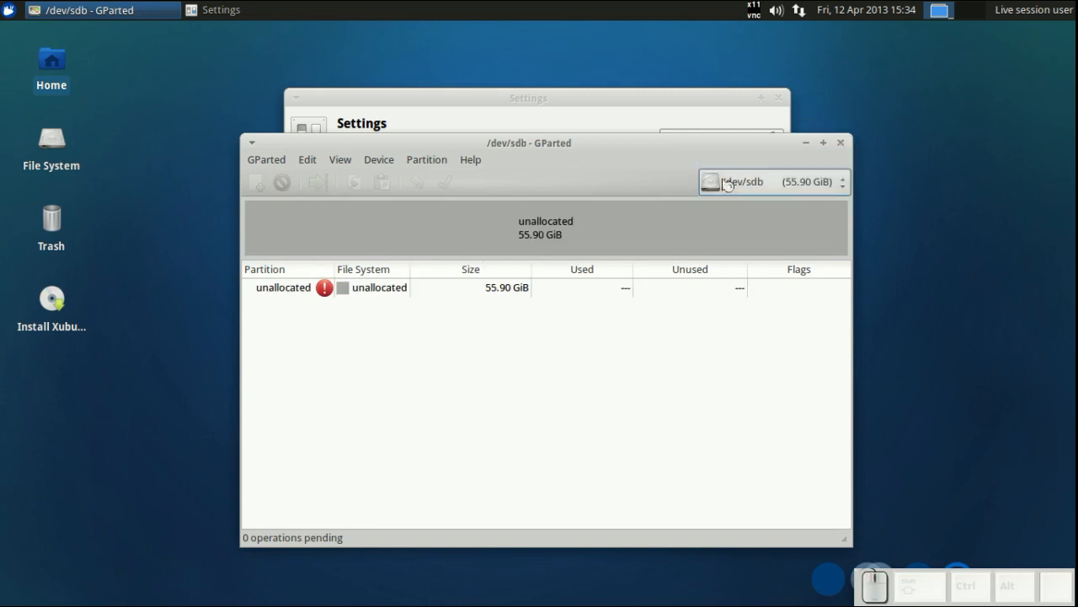
{"action": "left_click", "coordinate": [728, 186]}
{"action": "left_click", "coordinate": [728, 161]}
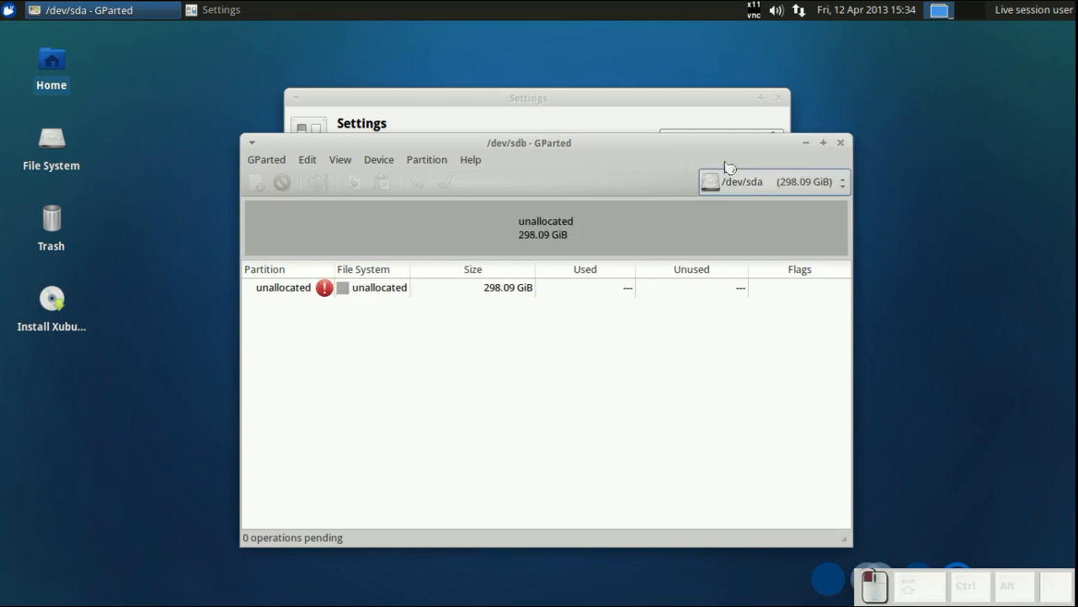
- Create a new gpt partition table on /dev/sda using the advanced partition table type option
{"action": "left_click", "coordinate": [270, 160]}
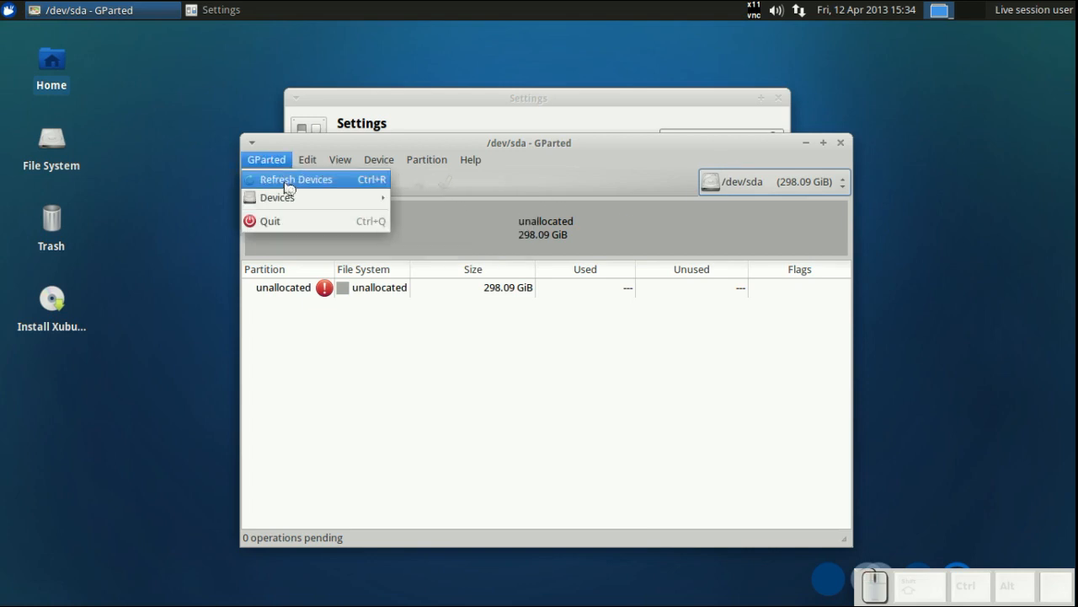
{"action": "mouse_move", "coordinate": [378, 160]}
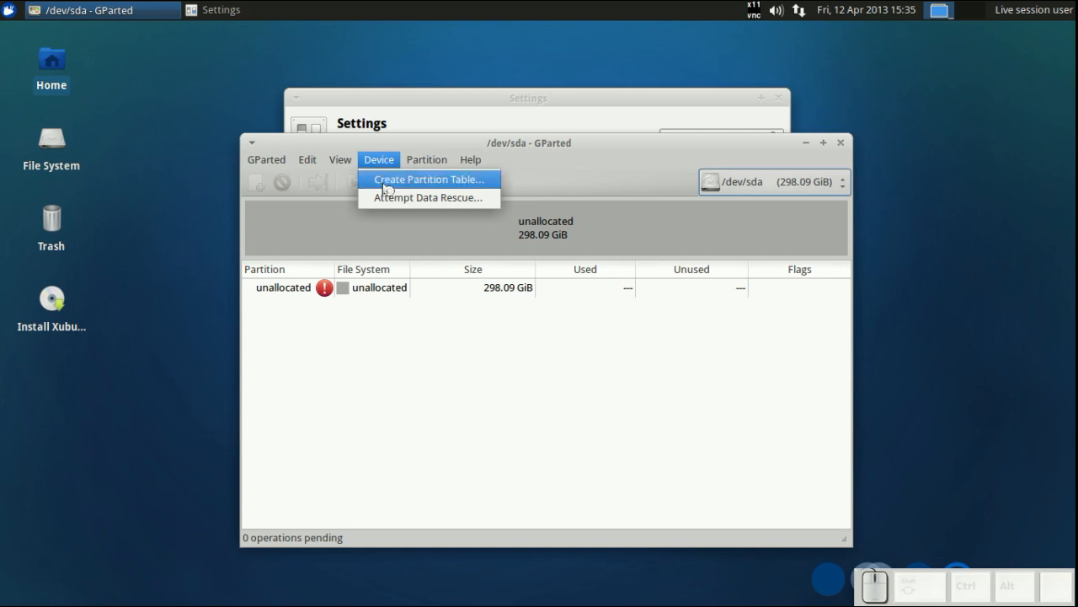
{"action": "left_click", "coordinate": [387, 187]}
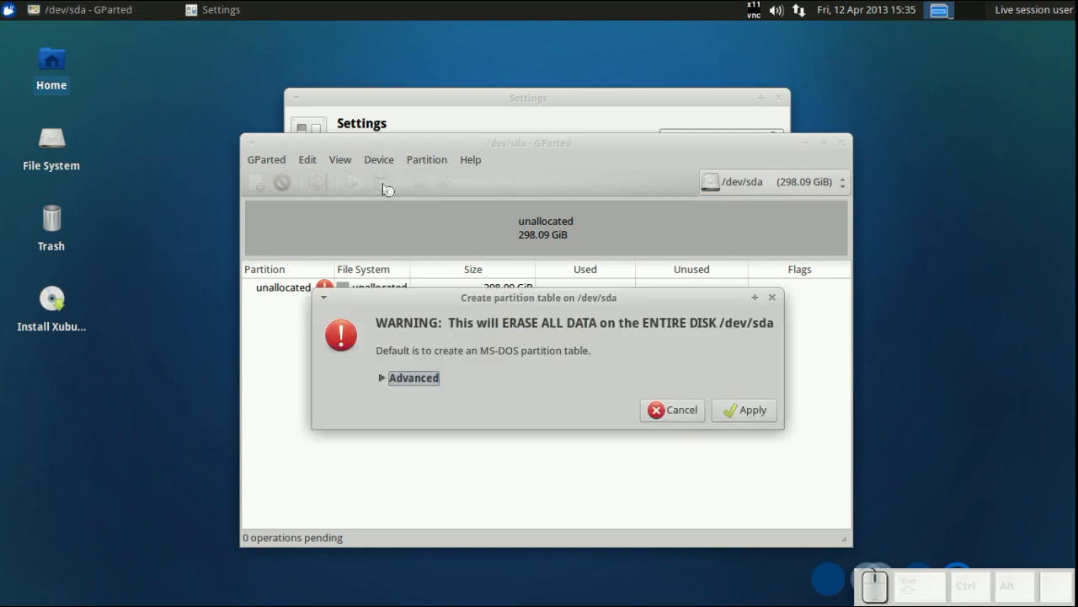
{"action": "left_click", "coordinate": [392, 382]}
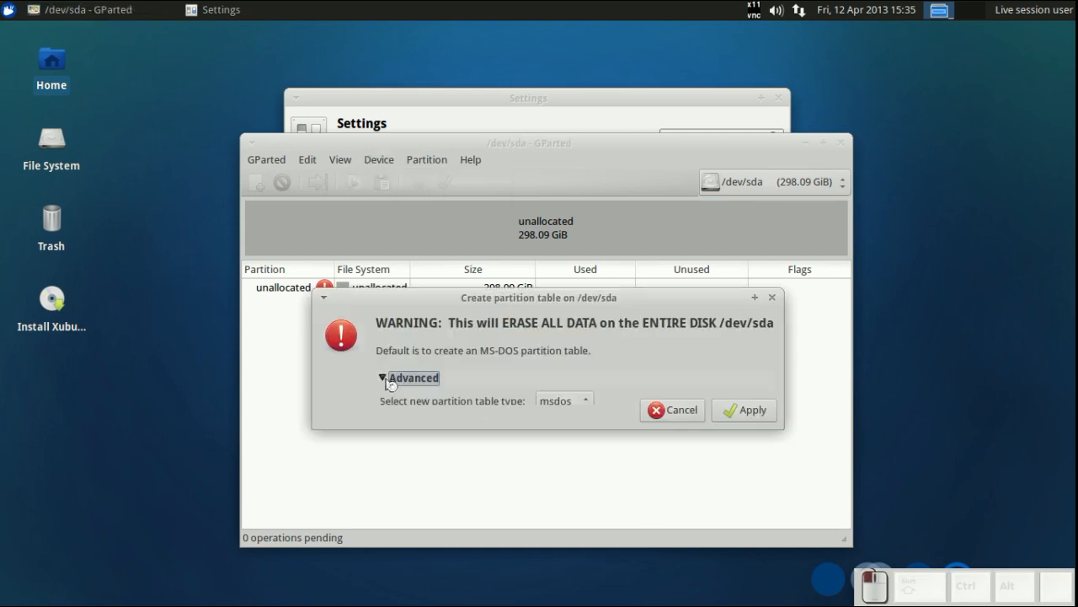
{"action": "left_click", "coordinate": [569, 406]}
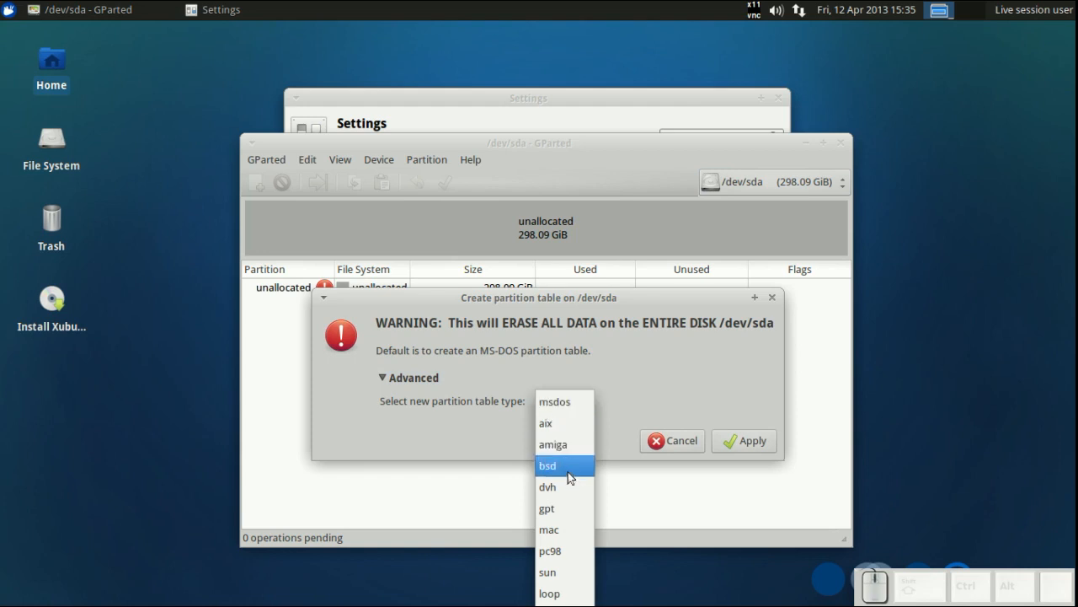
{"action": "left_click", "coordinate": [565, 505]}
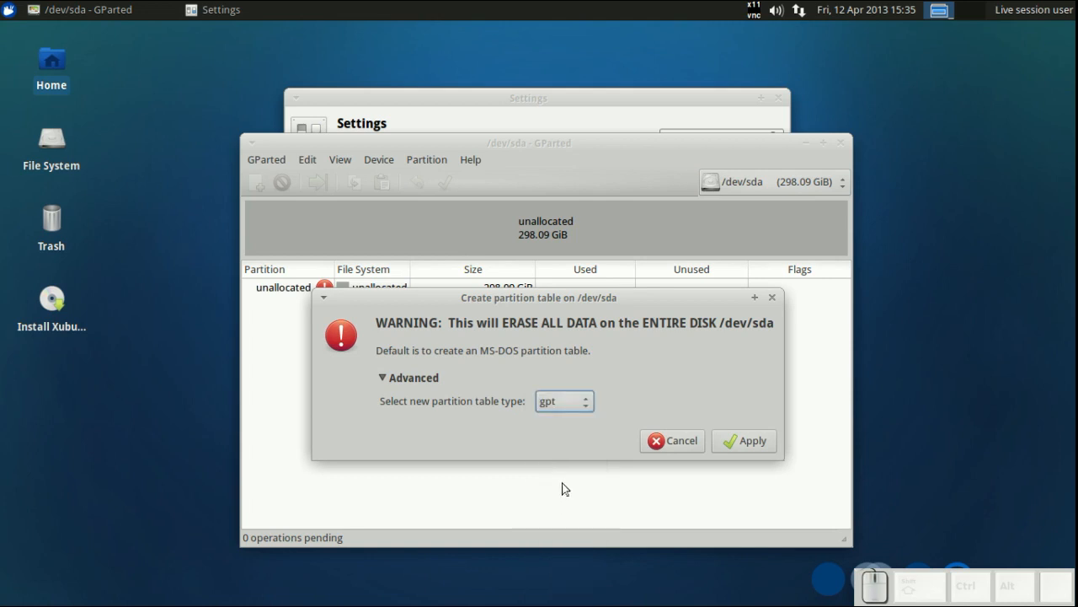
{"action": "left_click", "coordinate": [734, 441]}
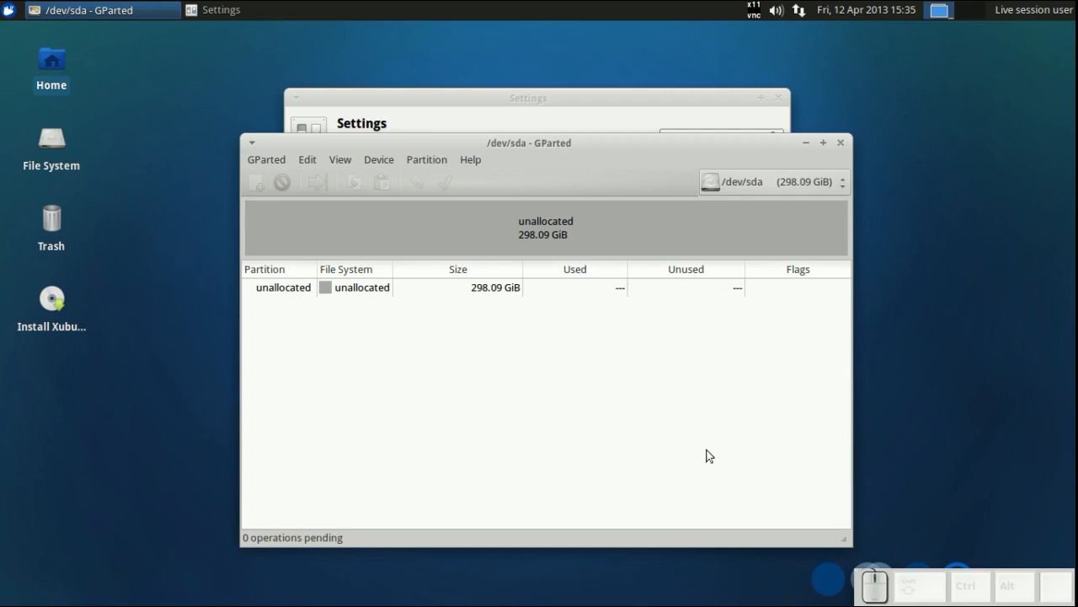
- Start a new primary partition in the unallocated space labelled Var, with ext4 file system and Cylinder alignment
{"action": "left_click", "coordinate": [429, 240]}
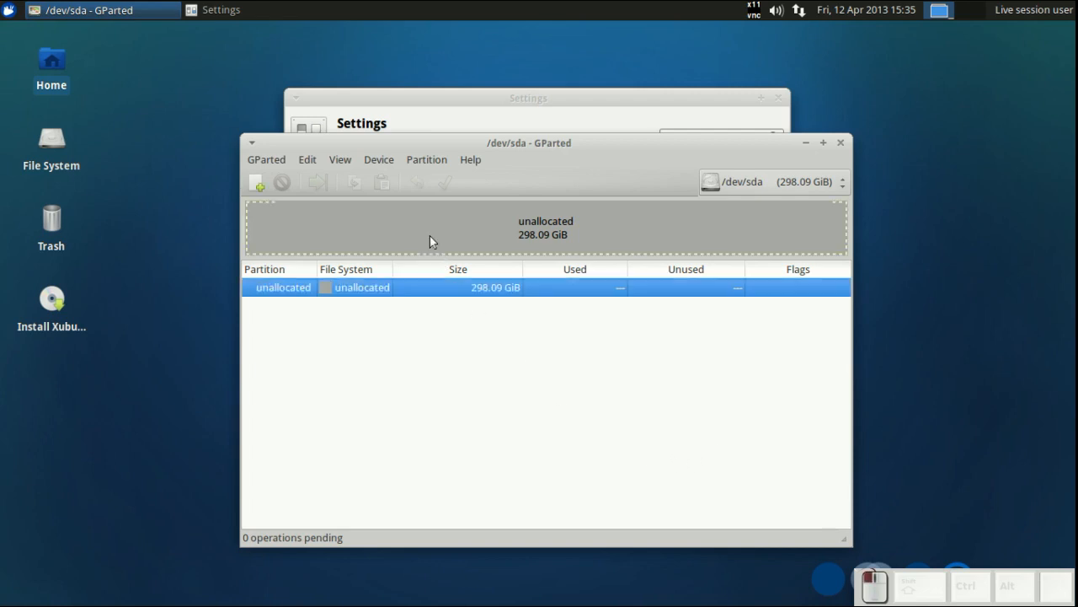
{"action": "left_click", "coordinate": [261, 184]}
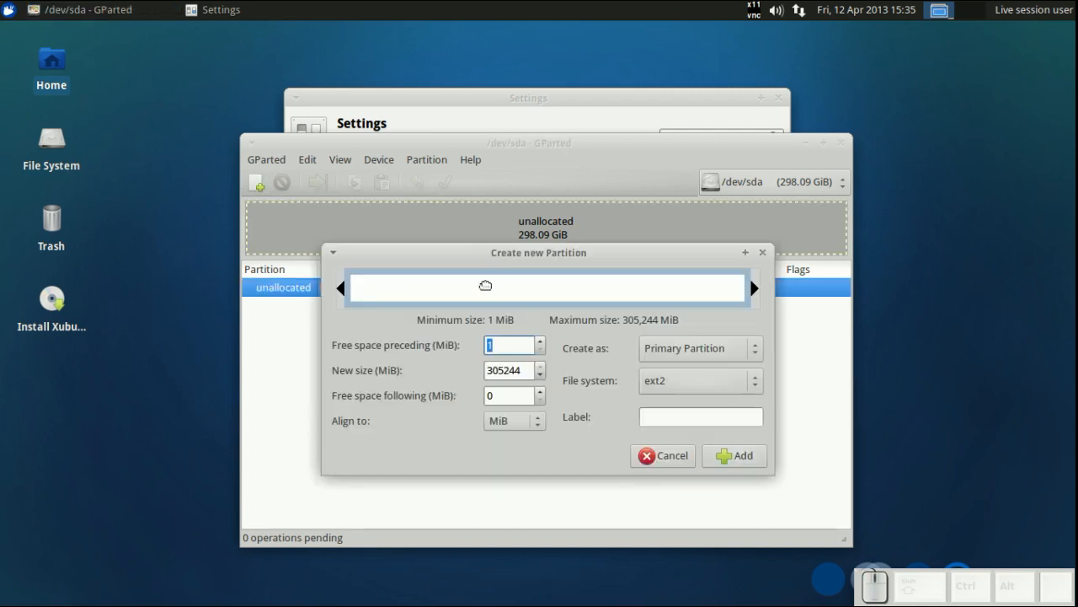
{"action": "left_click", "coordinate": [677, 416]}
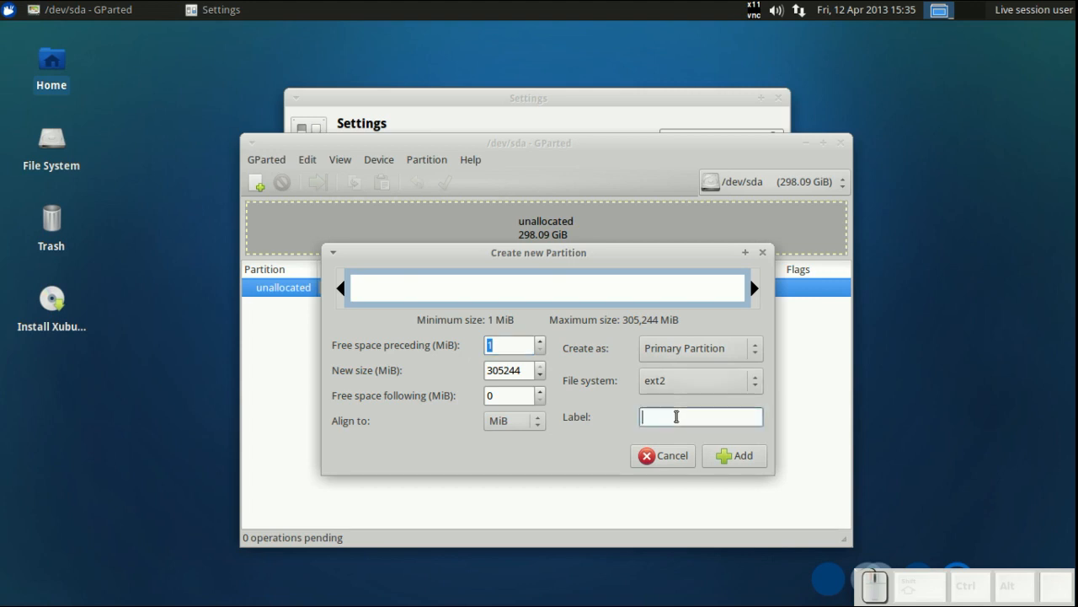
{"action": "type", "text": "Var"}
{"action": "left_click", "coordinate": [696, 384]}
{"action": "left_click", "coordinate": [686, 428]}
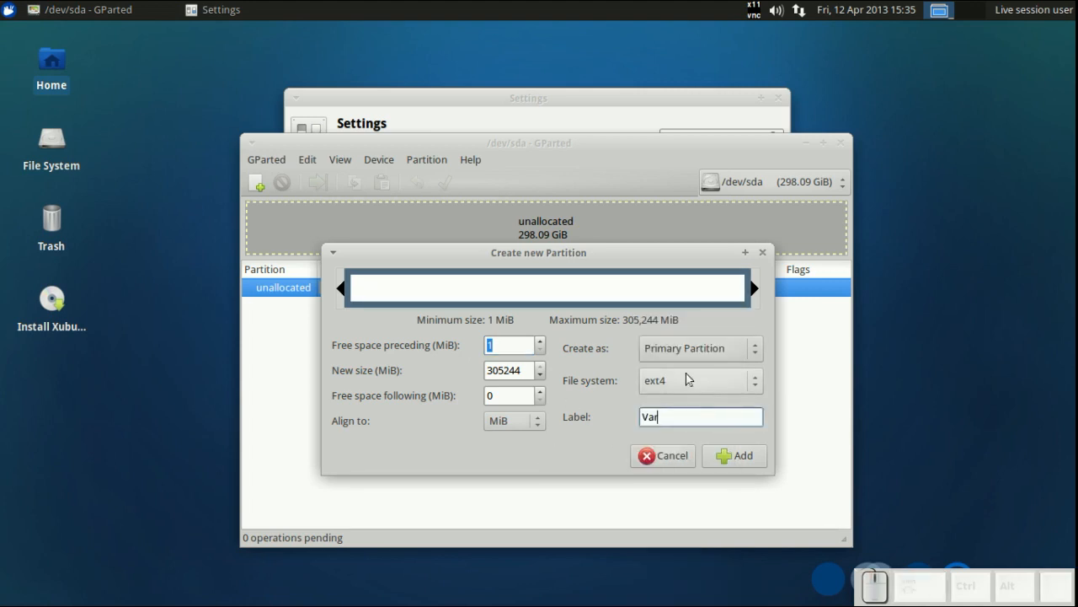
{"action": "left_click", "coordinate": [518, 427]}
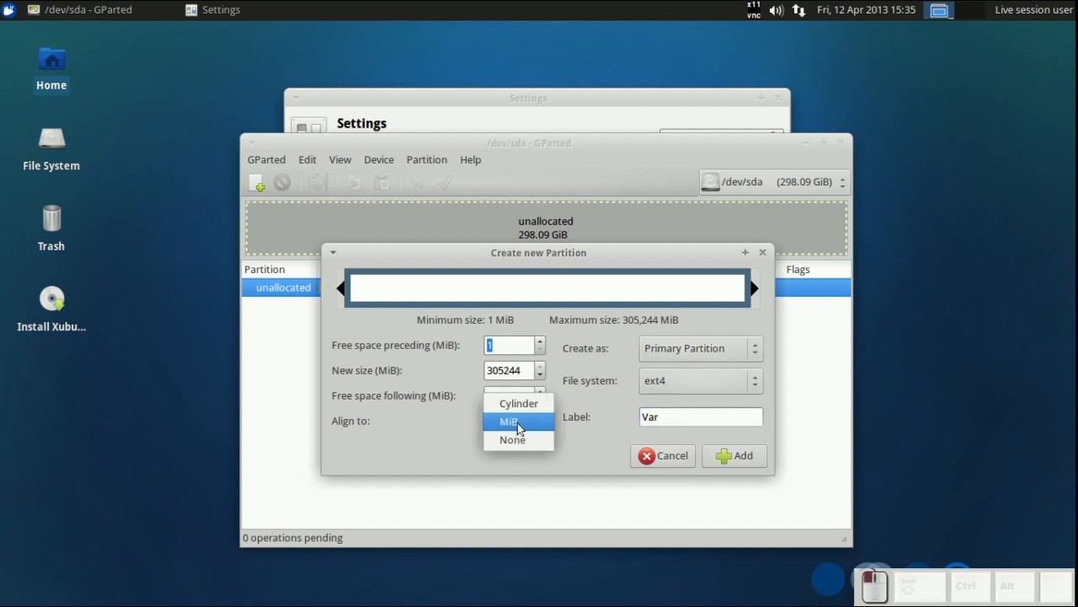
{"action": "left_click", "coordinate": [515, 402]}
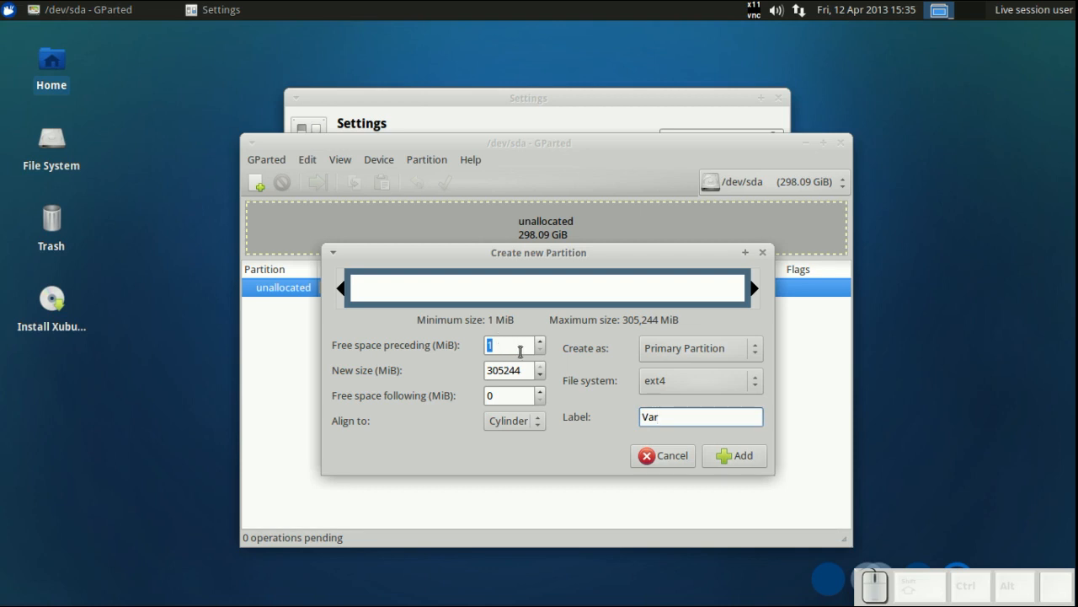
- Open the Calculator beside GParted and compute 1024*5 to get the partition size in MiB
{"action": "left_click_drag", "start_coordinate": [529, 372], "coordinate": [474, 379]}
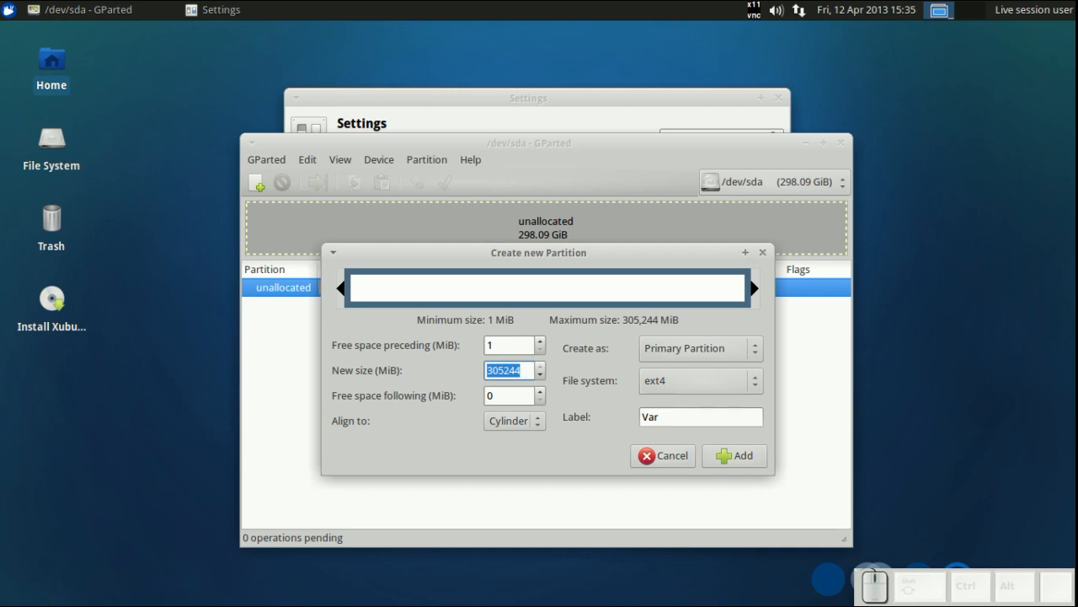
{"action": "left_click", "coordinate": [8, 10]}
{"action": "mouse_move", "coordinate": [38, 96]}
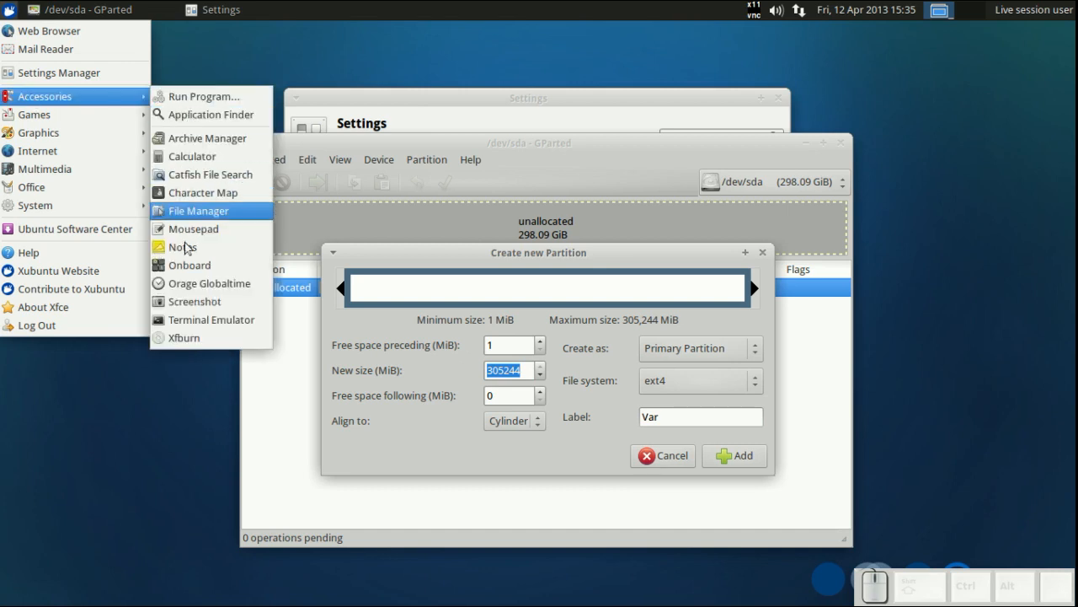
{"action": "left_click", "coordinate": [202, 157]}
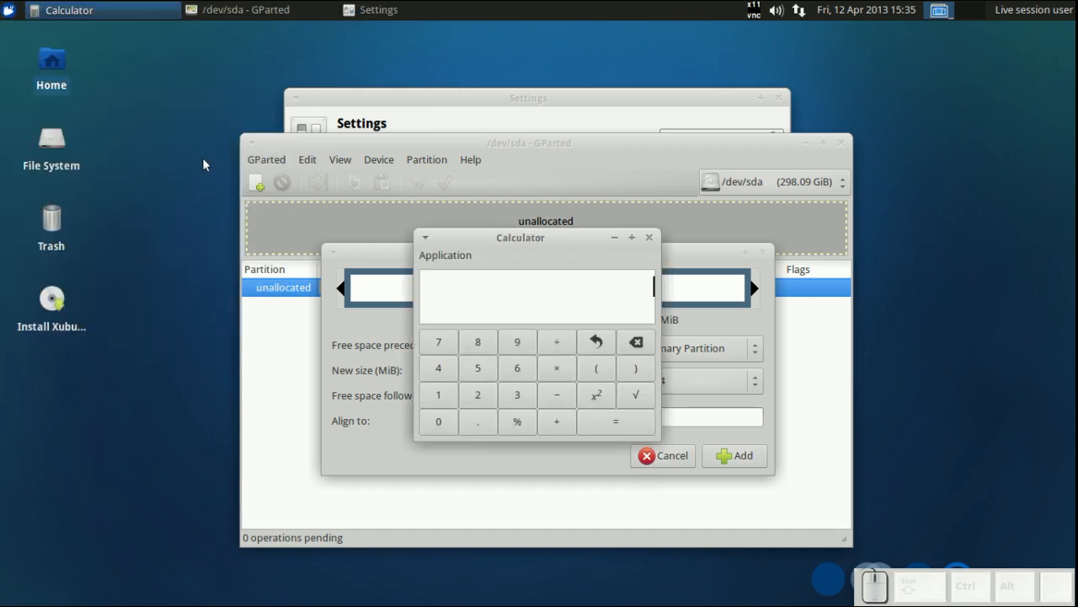
{"action": "left_click_drag", "start_coordinate": [503, 234], "coordinate": [858, 223]}
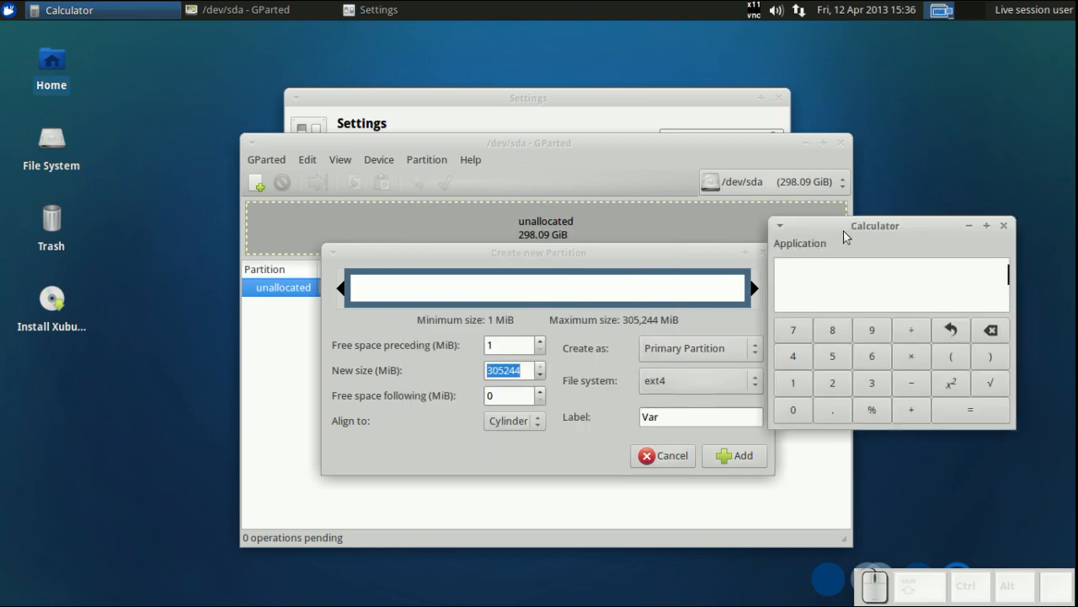
{"action": "type", "text": "1024*"}
{"action": "type", "text": "5"}
{"action": "key", "text": "Return"}
- Set the Var partition's new size to 5120 MiB and add the partition
{"action": "left_click", "coordinate": [521, 371]}
{"action": "left_click_drag", "start_coordinate": [521, 371], "coordinate": [479, 370]}
{"action": "key", "text": "KP_Begin"}
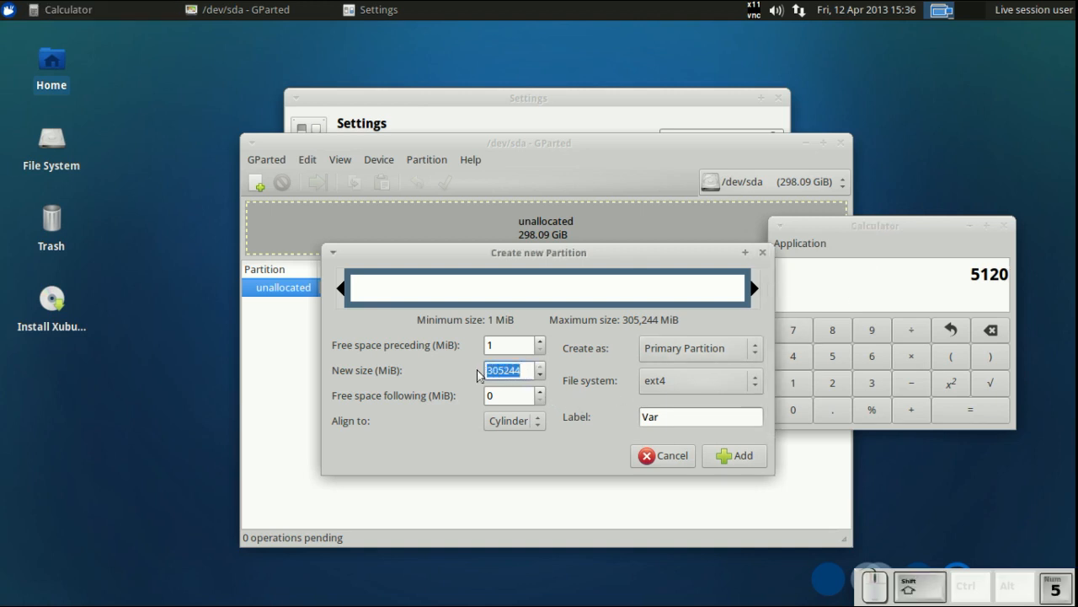
{"action": "key", "text": "End"}
{"action": "key", "text": "Down"}
{"action": "key", "text": "Insert"}
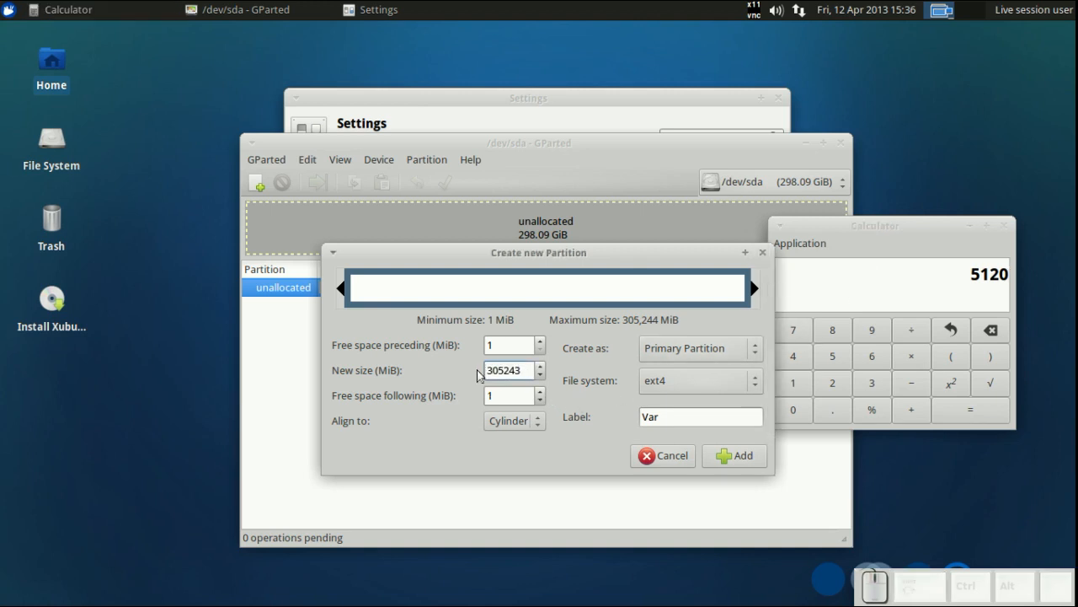
{"action": "key", "text": "Num_Lock"}
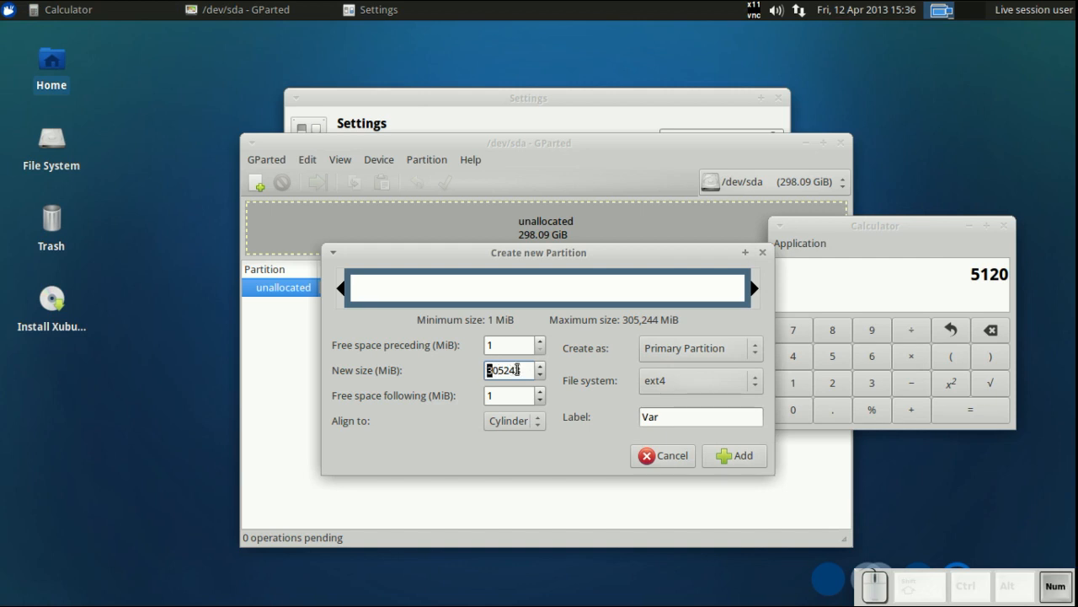
{"action": "left_click", "coordinate": [519, 370]}
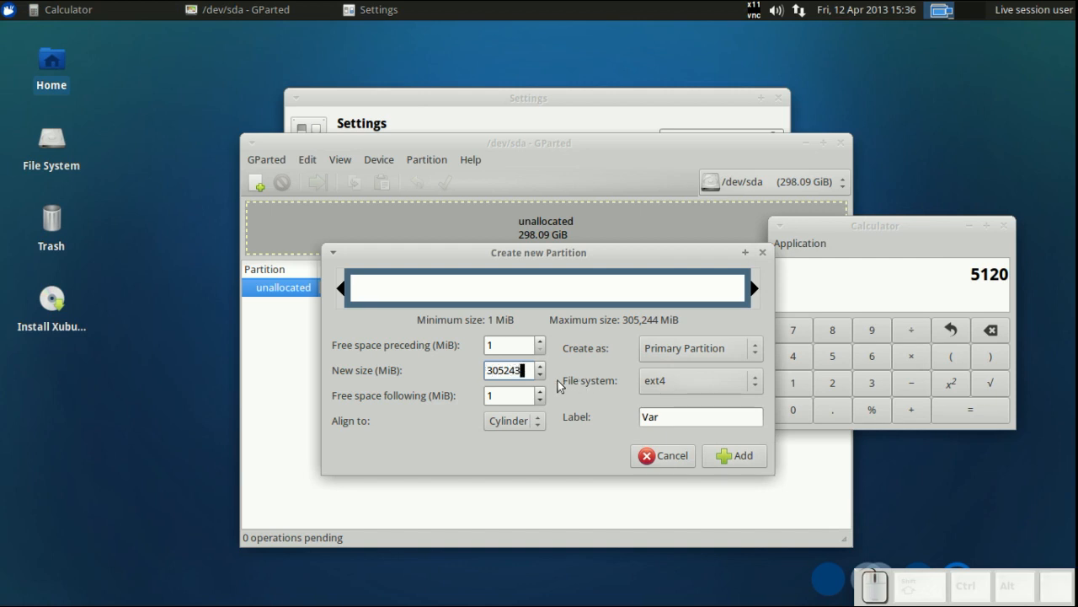
{"action": "key", "text": "BackSpace"}
{"action": "key", "text": "BackSpace"}
{"action": "key", "text": "BackSpace"}
{"action": "key", "text": "BackSpace"}
{"action": "key", "text": "BackSpace"}
{"action": "key", "text": "BackSpace"}
{"action": "type", "text": "20"}
{"action": "left_click", "coordinate": [672, 417]}
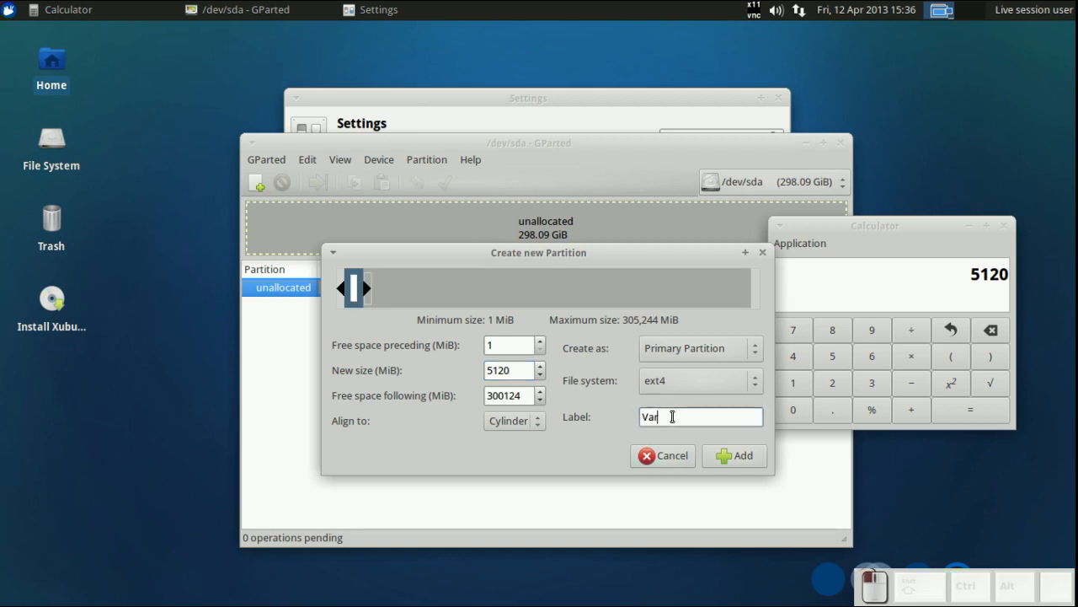
{"action": "left_click", "coordinate": [716, 456]}
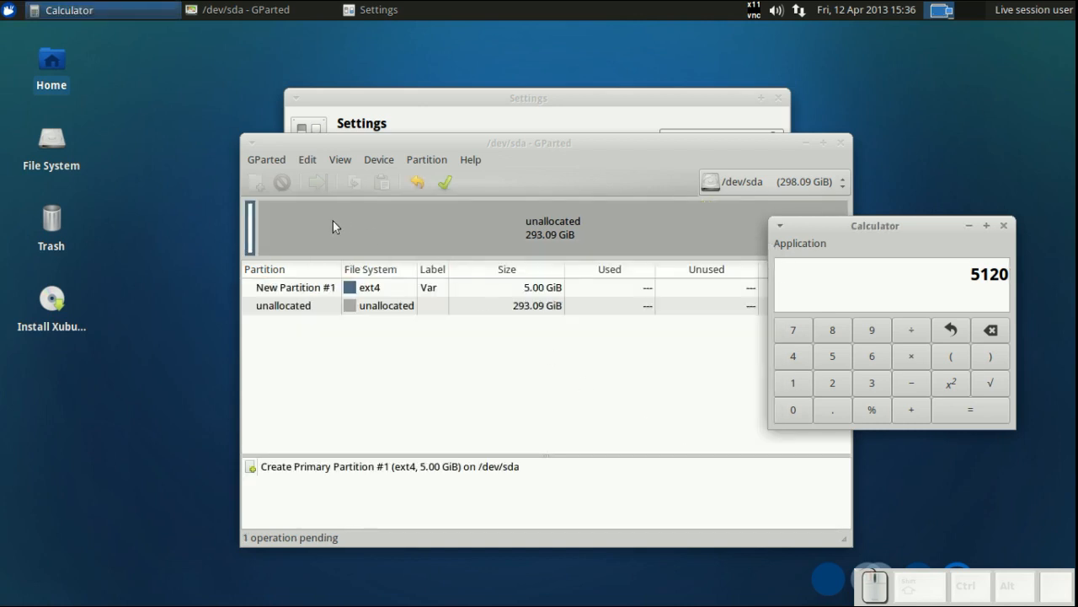
- Start another new partition in the remaining unallocated space labelled Home, with ext4 file system and Cylinder alignment
{"action": "left_click", "coordinate": [332, 225]}
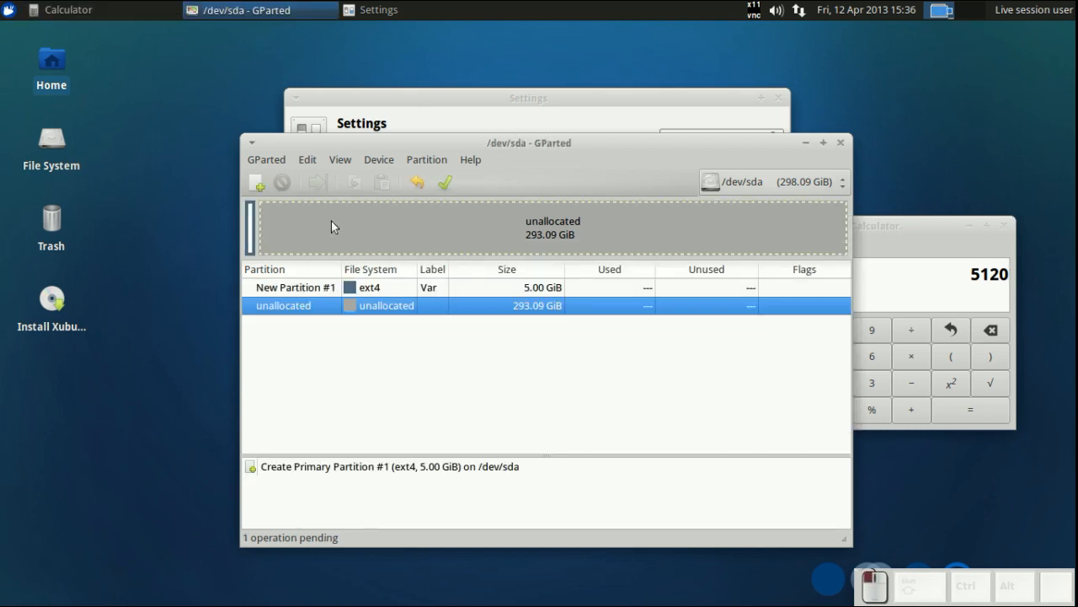
{"action": "left_click", "coordinate": [261, 184]}
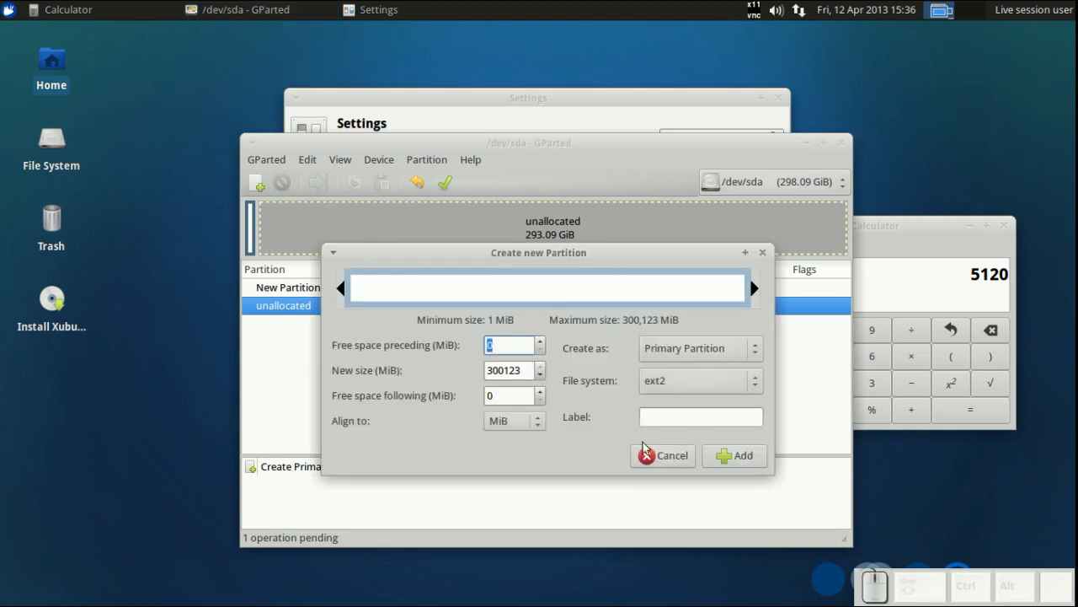
{"action": "left_click", "coordinate": [679, 412]}
{"action": "type", "text": "Home"}
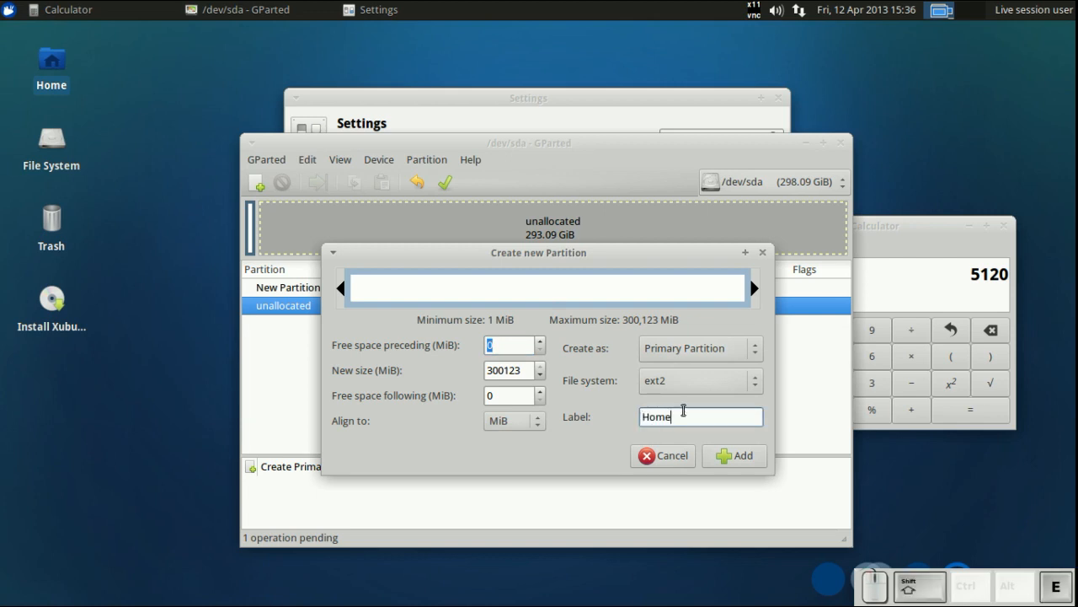
{"action": "left_click", "coordinate": [700, 377]}
{"action": "left_click", "coordinate": [688, 438]}
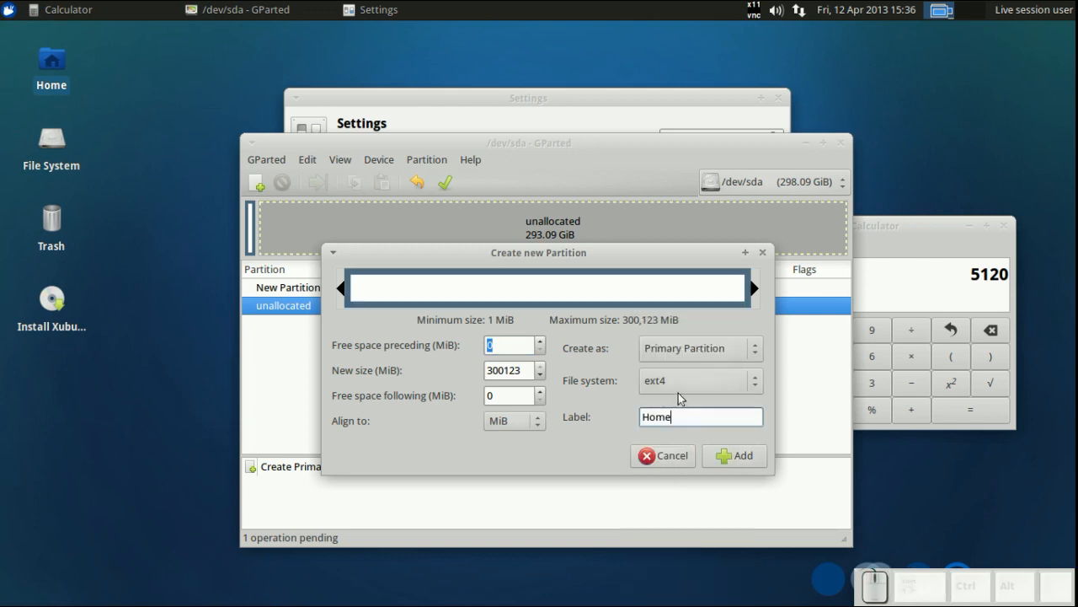
{"action": "left_click", "coordinate": [524, 420]}
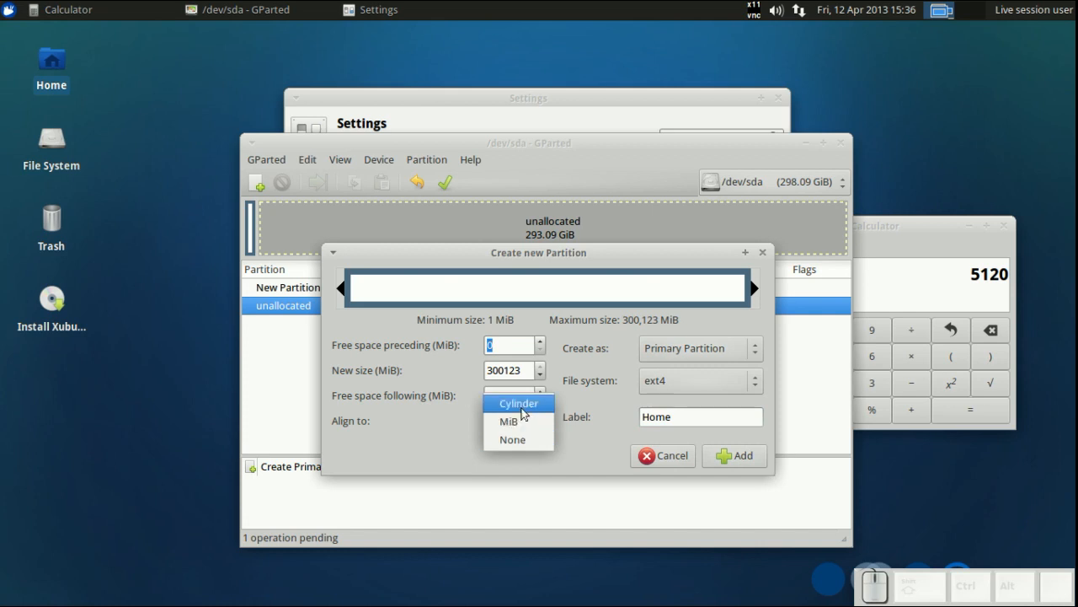
{"action": "left_click", "coordinate": [522, 408]}
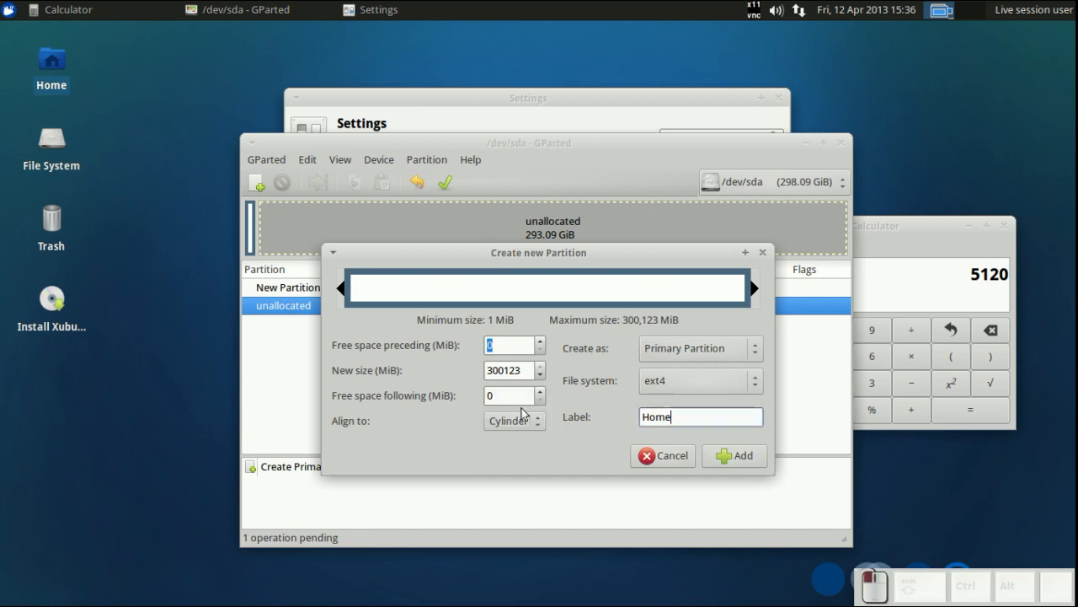
- In the Calculator, compute 12*1024 and select the result for copying
{"action": "left_click", "coordinate": [960, 280]}
{"action": "left_click_drag", "start_coordinate": [960, 280], "coordinate": [1019, 280]}
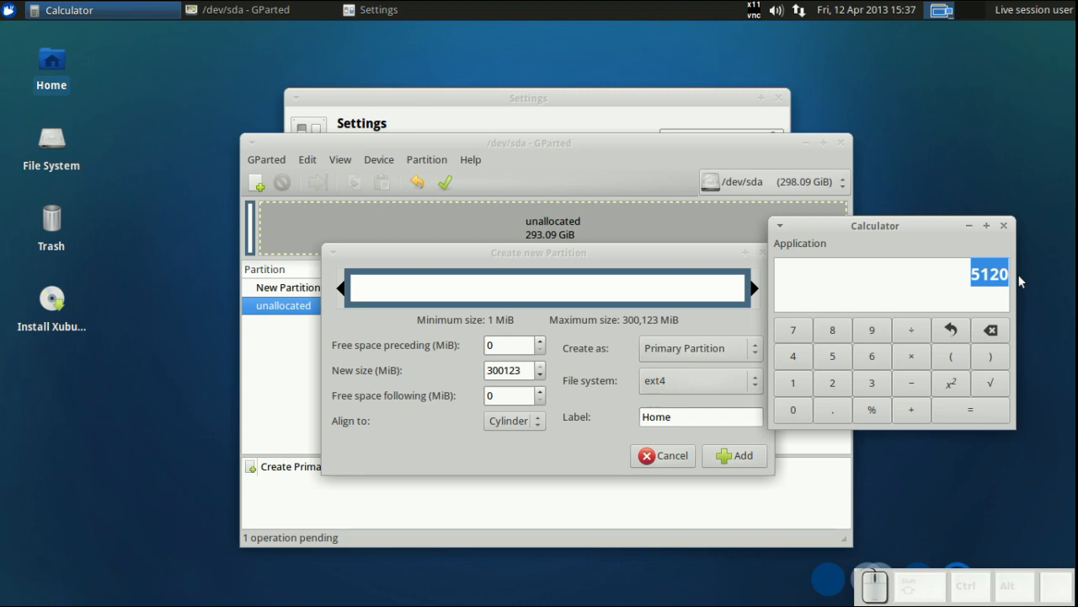
{"action": "type", "text": "12"}
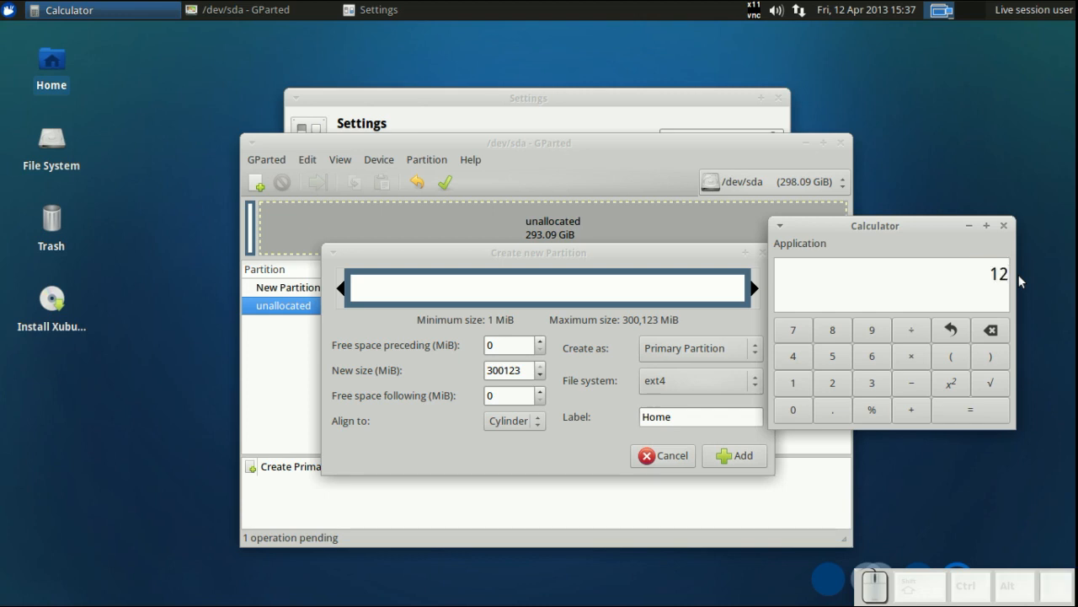
{"action": "type", "text": "*1024"}
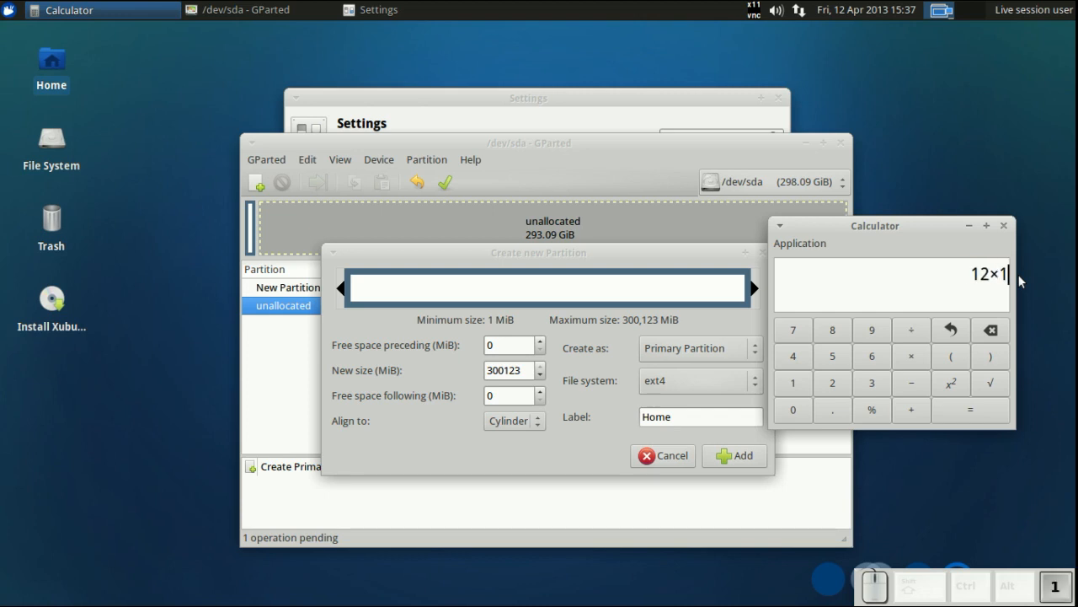
{"action": "key", "text": "Return"}
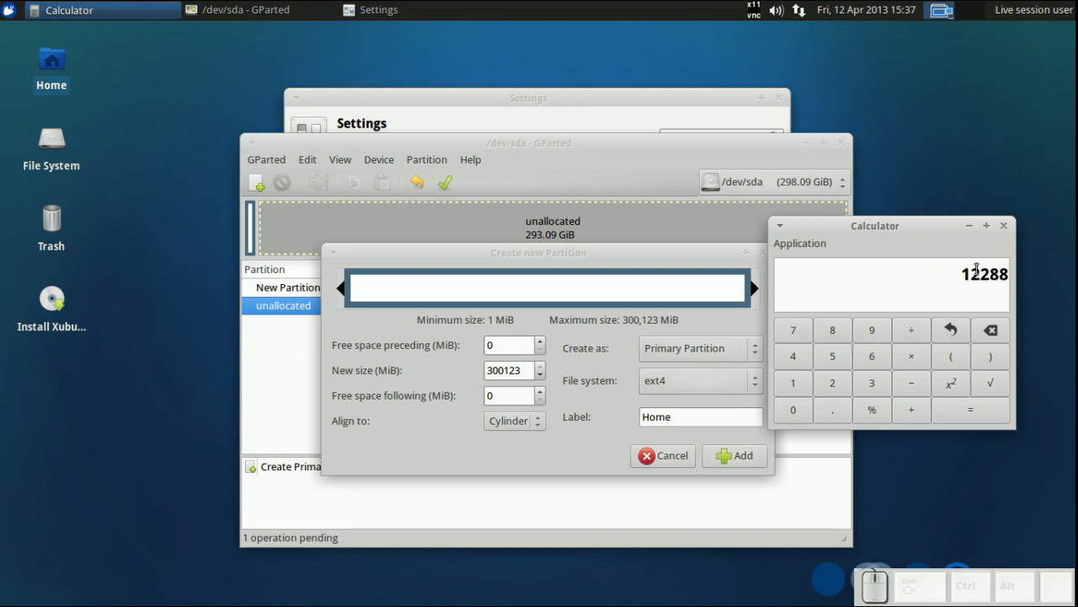
{"action": "left_click_drag", "start_coordinate": [965, 271], "coordinate": [1015, 275]}
{"action": "key", "text": "ctrl+c"}
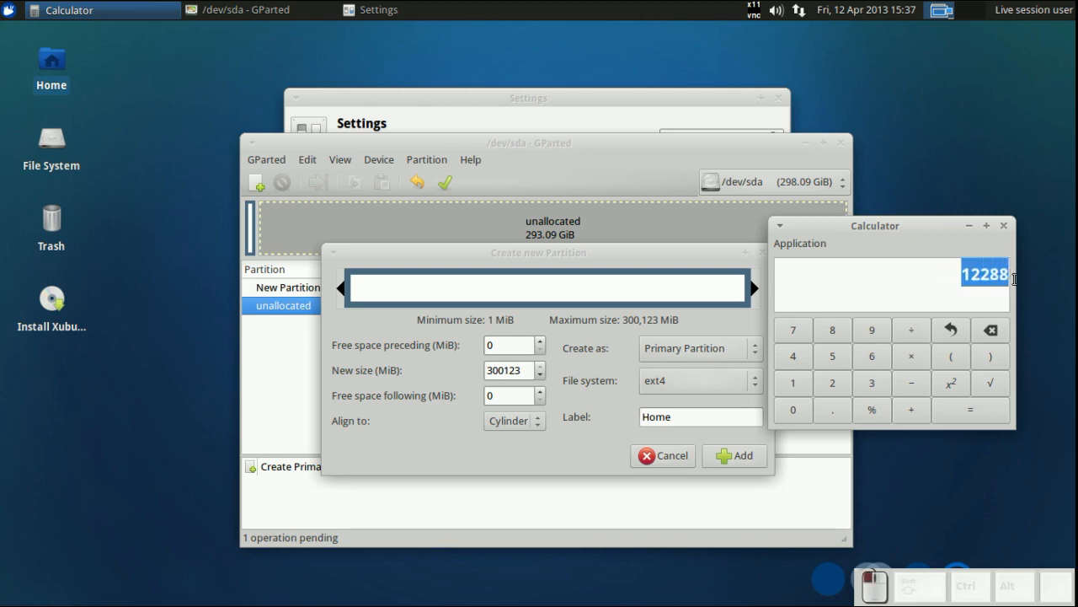
- Set 12288 MiB of free space following the Home partition and add it
{"action": "left_click", "coordinate": [524, 368]}
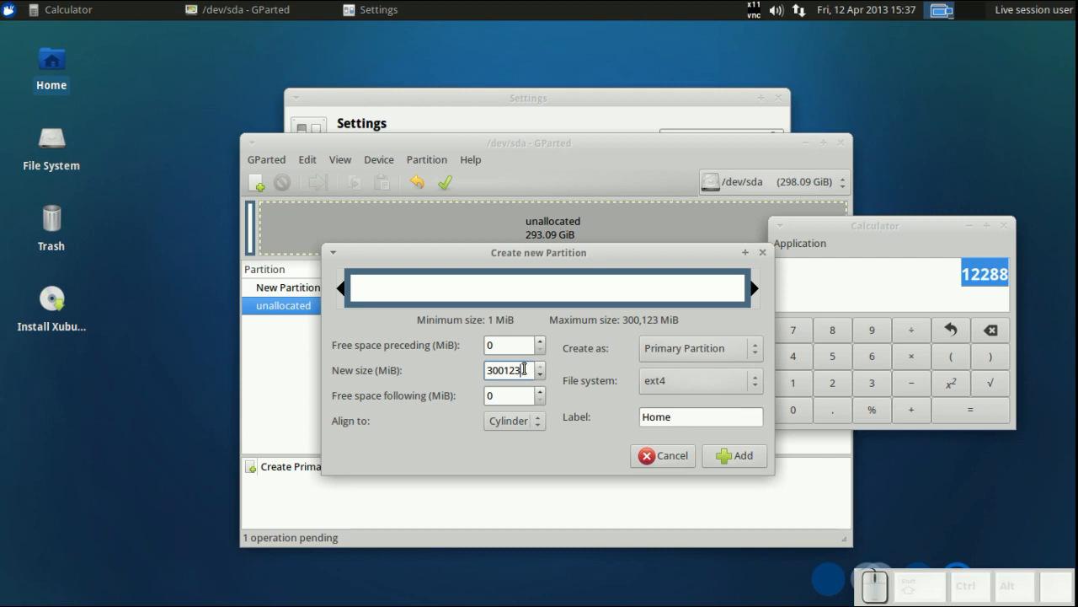
{"action": "left_click", "coordinate": [505, 396]}
{"action": "key", "text": "BackSpace"}
{"action": "middle_click", "coordinate": [505, 396]}
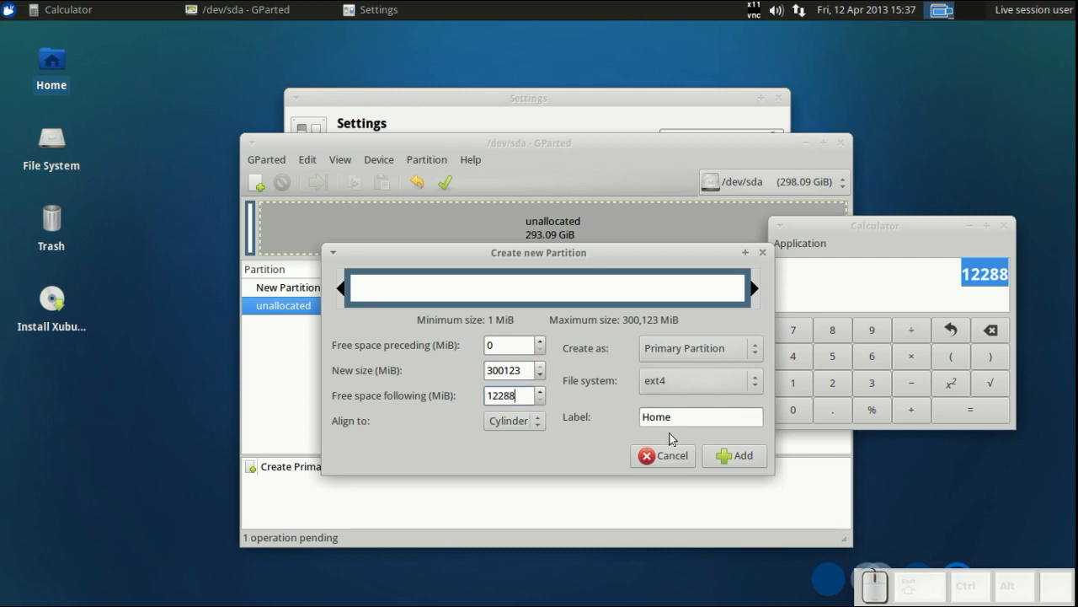
{"action": "left_click", "coordinate": [700, 416]}
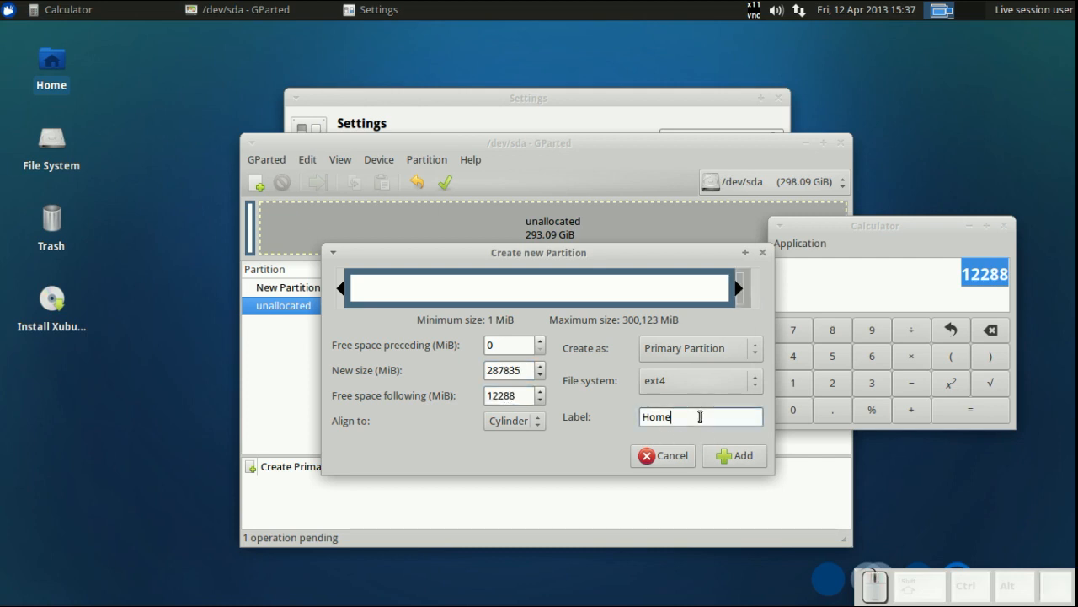
{"action": "left_click", "coordinate": [726, 455]}
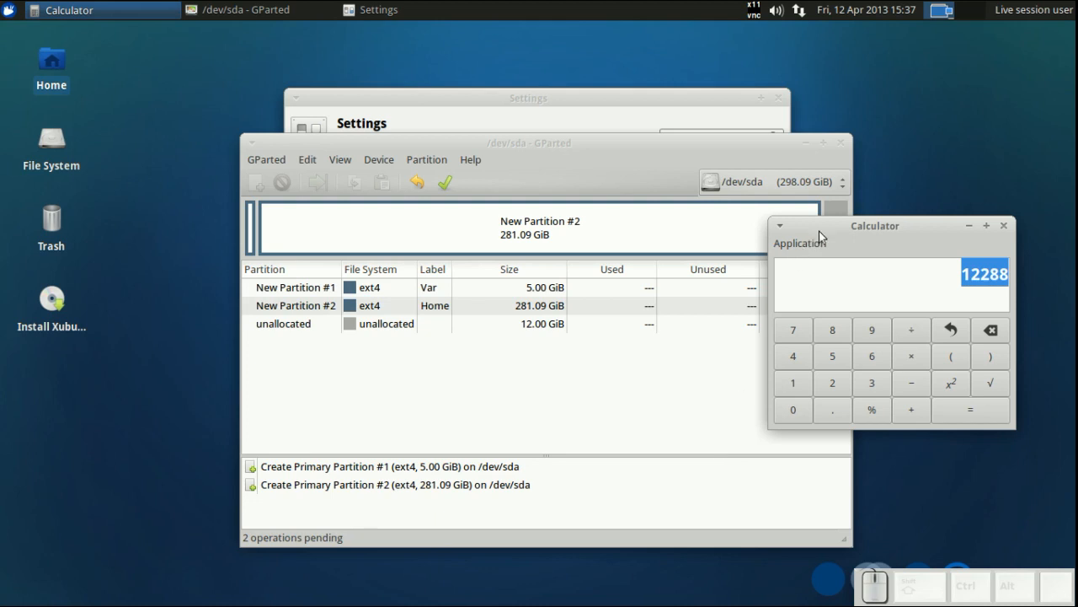
- Start a new partition in the remaining unallocated space with a size of 2048 MiB and Cylinder alignment
{"action": "left_click", "coordinate": [834, 209]}
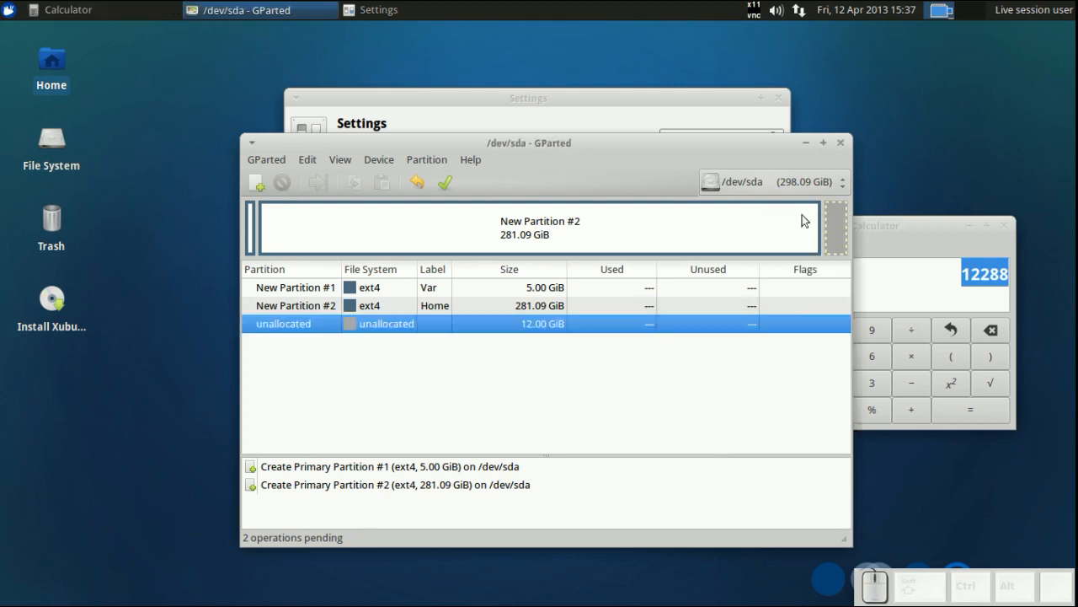
{"action": "left_click", "coordinate": [262, 180]}
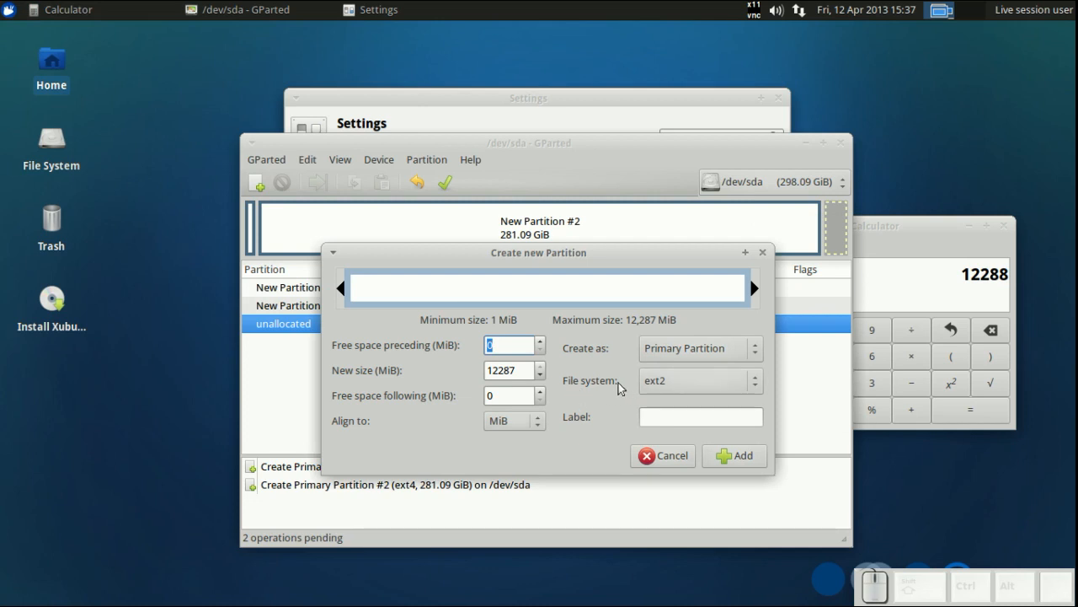
{"action": "left_click", "coordinate": [935, 278]}
{"action": "key", "text": "ctrl+a"}
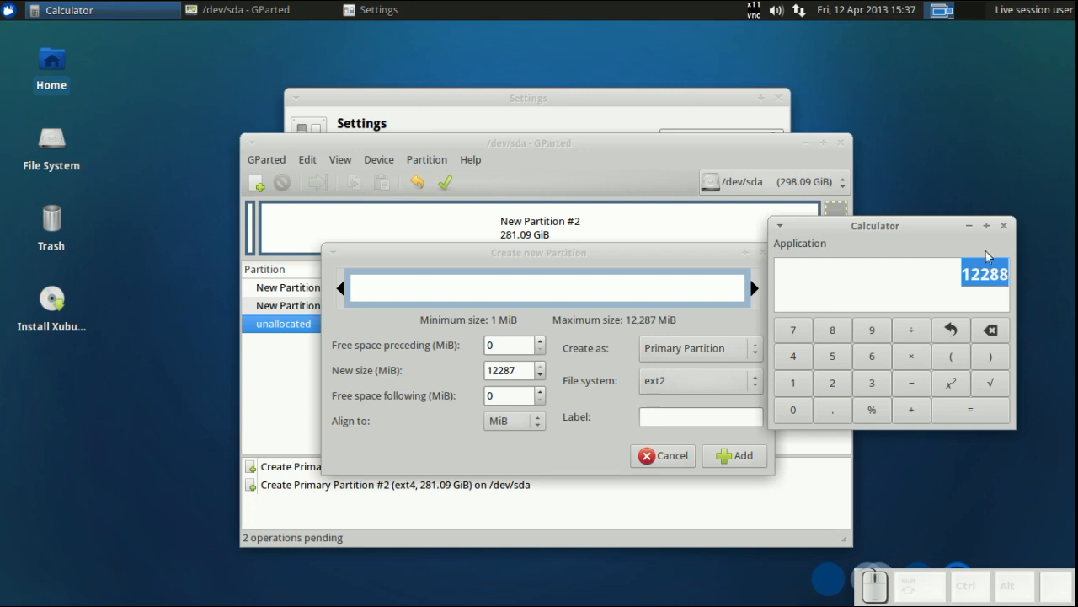
{"action": "left_click_drag", "start_coordinate": [516, 371], "coordinate": [482, 376]}
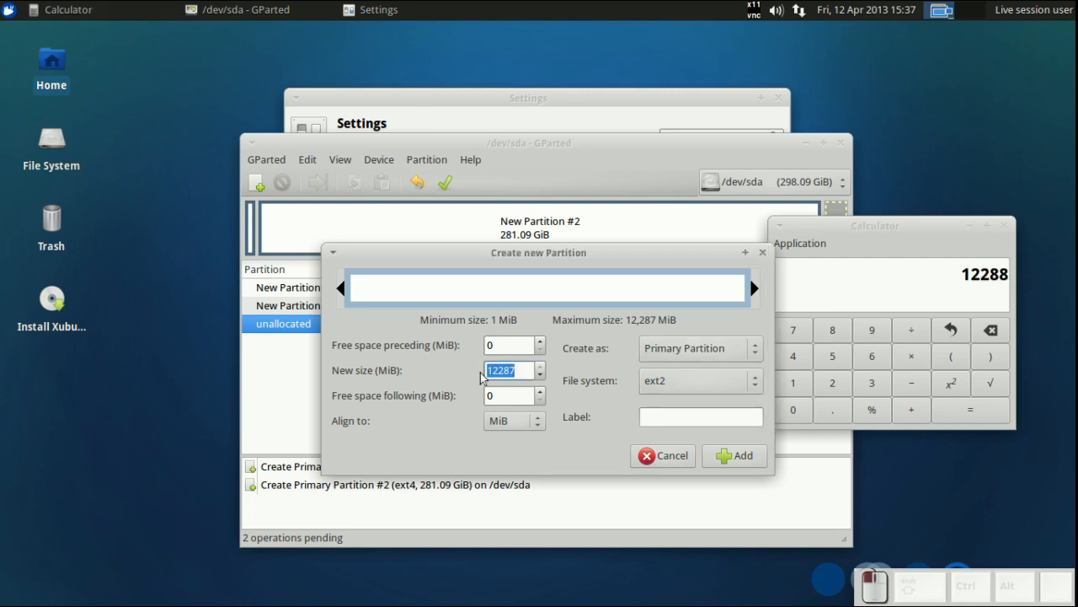
{"action": "type", "text": "20"}
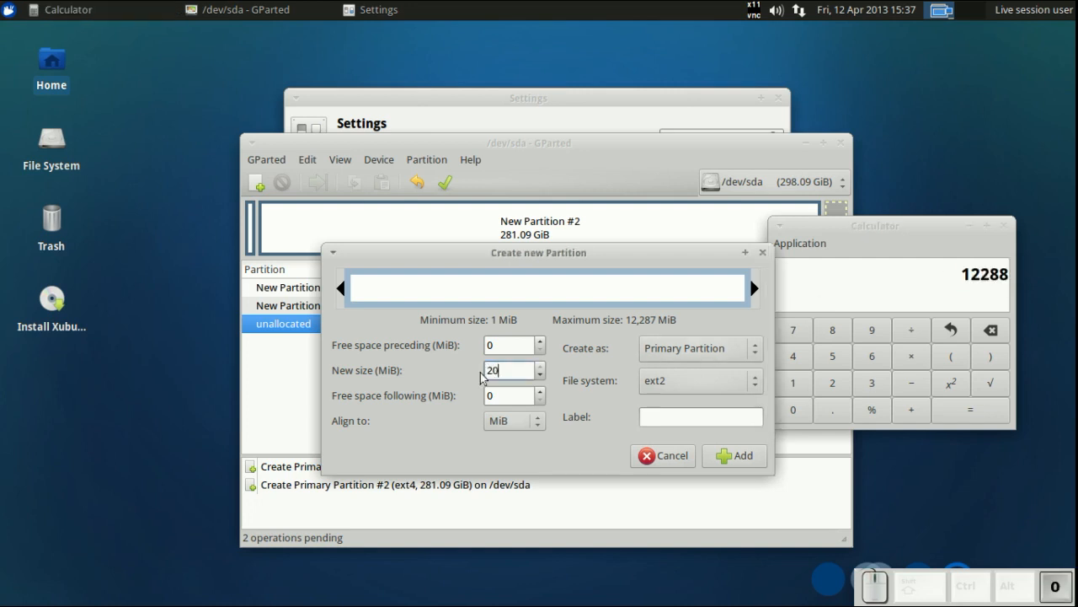
{"action": "type", "text": "48"}
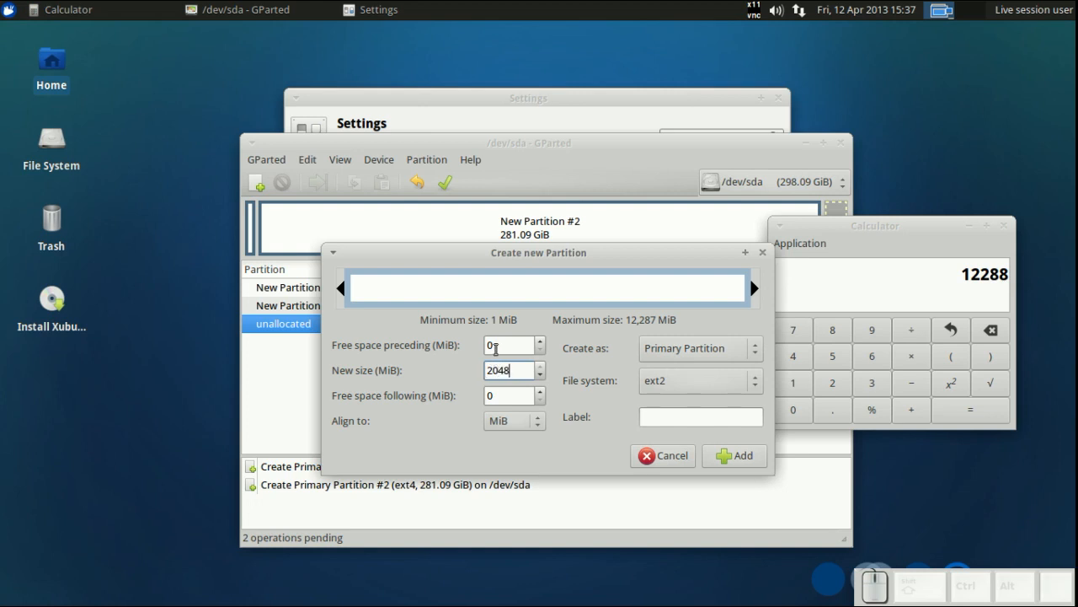
{"action": "left_click", "coordinate": [507, 418]}
{"action": "left_click", "coordinate": [511, 403]}
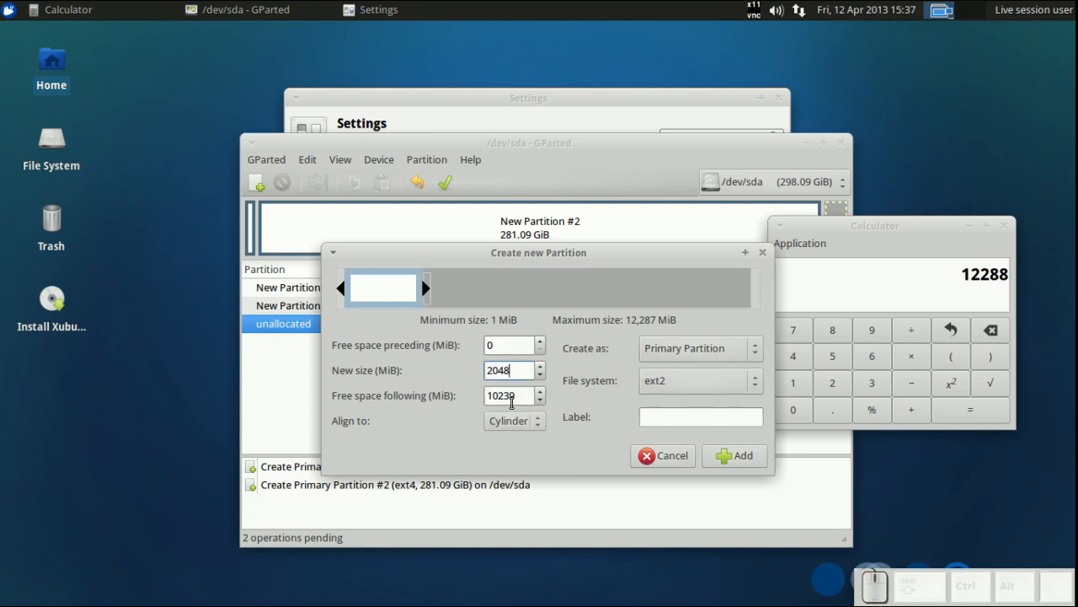
- Set the new partition's file system to ext4, label it Archives, and add it
{"action": "left_click", "coordinate": [664, 384]}
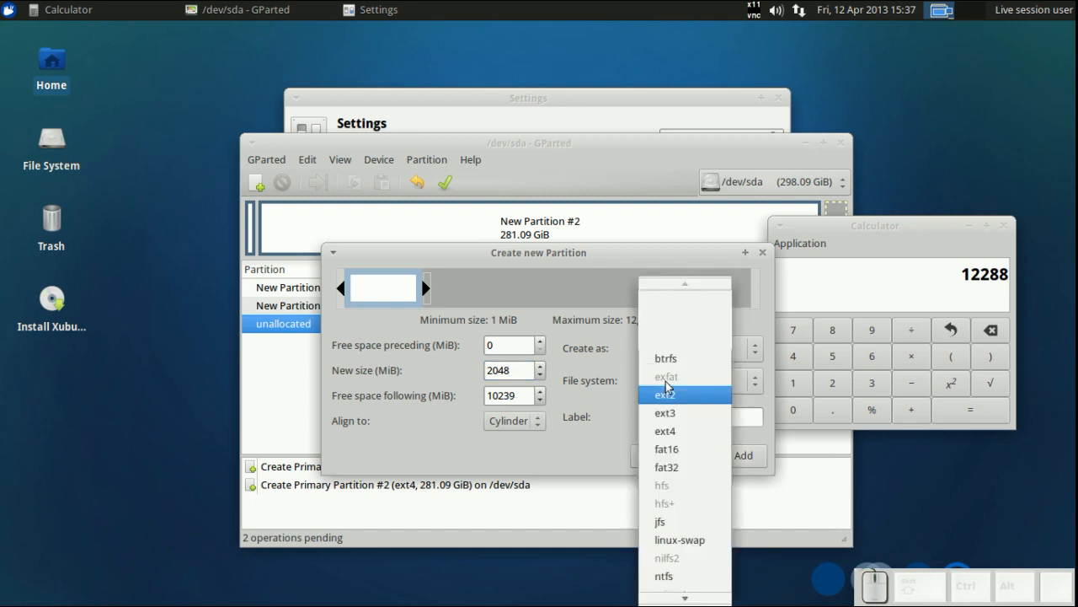
{"action": "left_click", "coordinate": [671, 430]}
{"action": "left_click", "coordinate": [667, 418]}
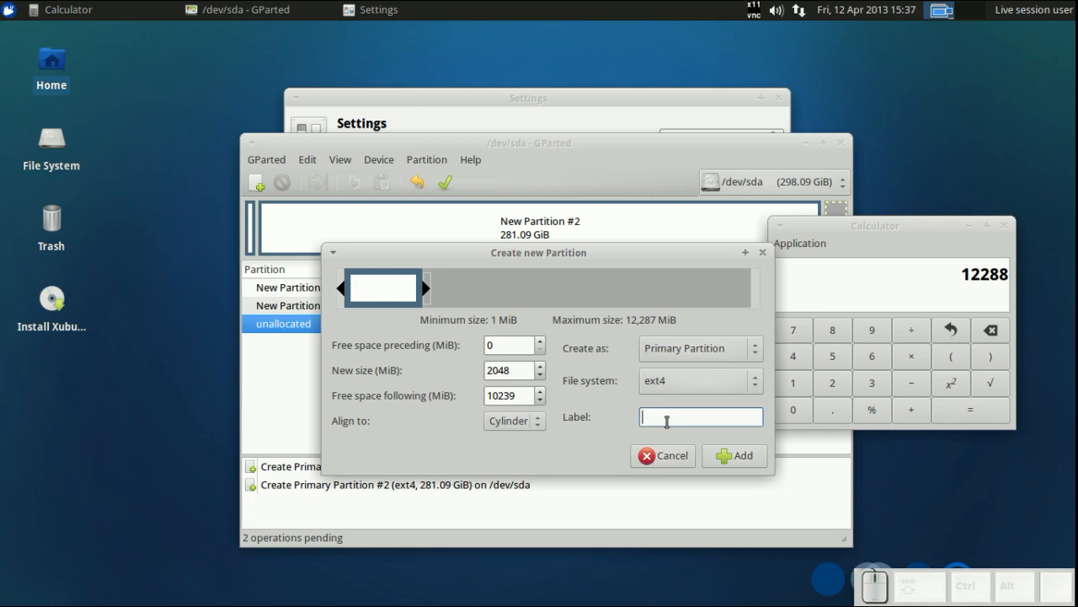
{"action": "type", "text": "arc"}
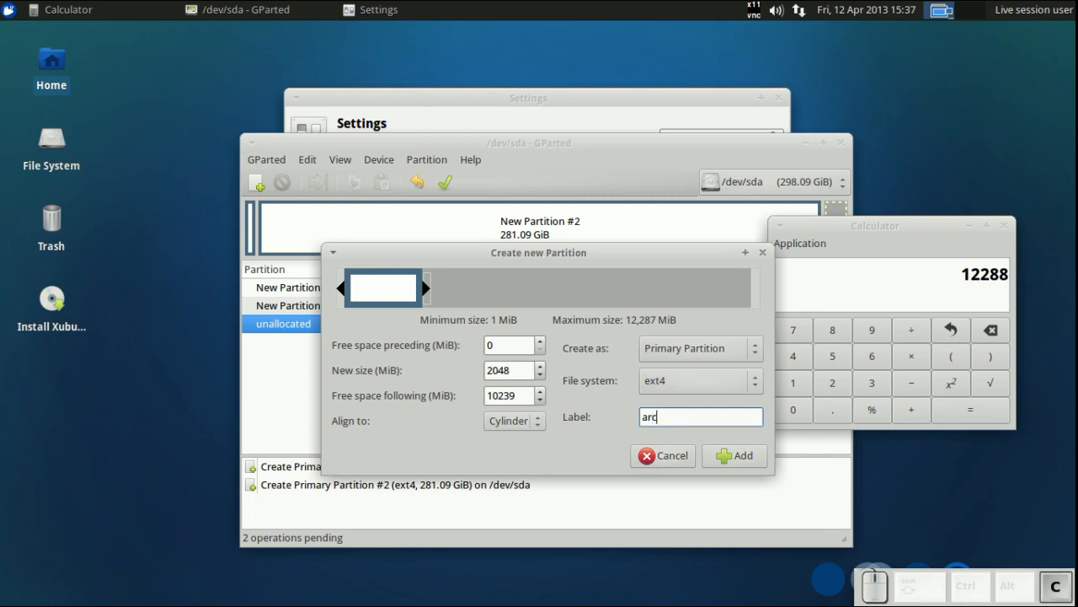
{"action": "type", "text": "hives"}
{"action": "key", "text": "Left"}
{"action": "key", "text": "Left"}
{"action": "key", "text": "BackSpace"}
{"action": "type", "text": "A"}
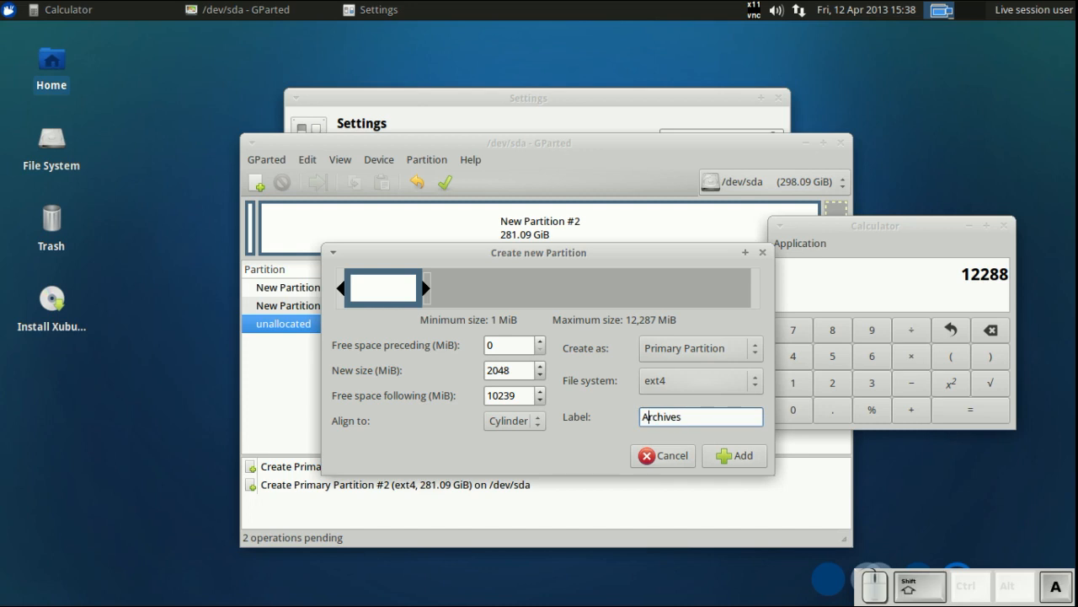
{"action": "left_click", "coordinate": [733, 455]}
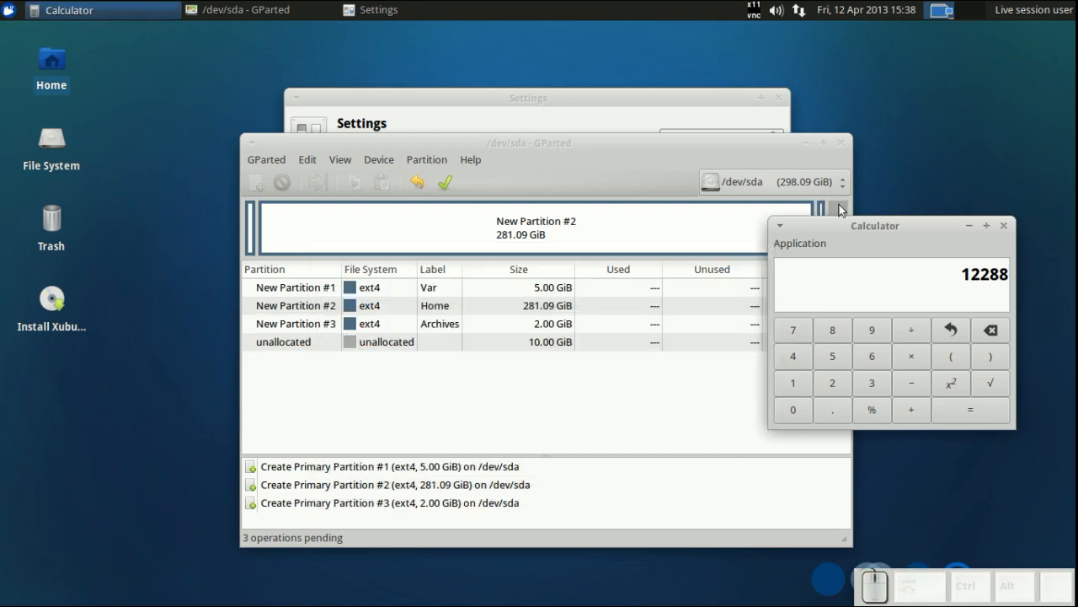
- Create a linux-swap partition labelled Swap in the remaining unallocated space with Cylinder alignment
{"action": "left_click", "coordinate": [839, 218]}
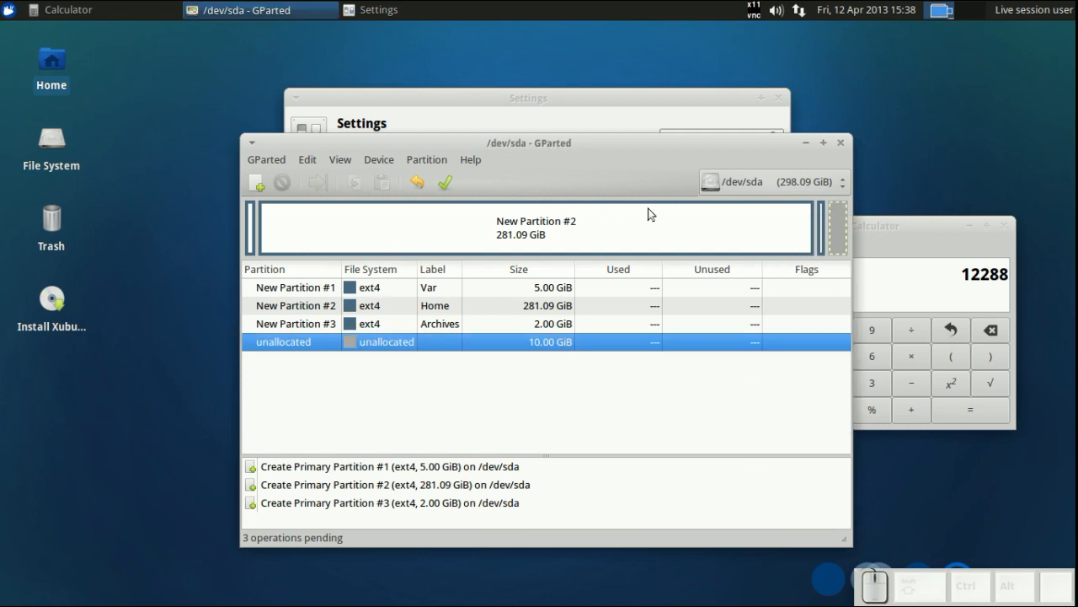
{"action": "left_click", "coordinate": [262, 177]}
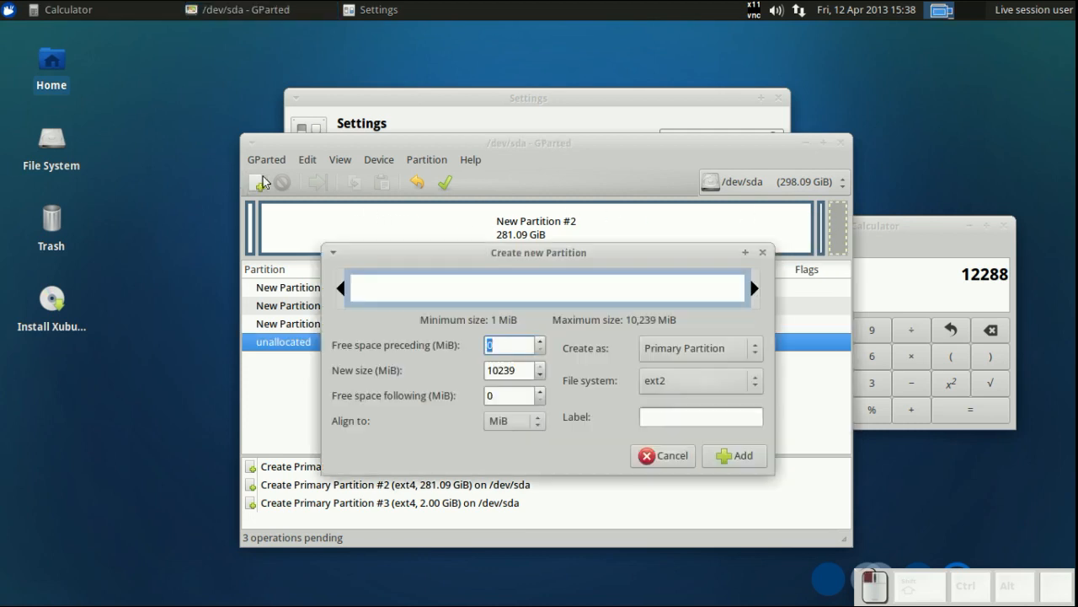
{"action": "left_click", "coordinate": [705, 386]}
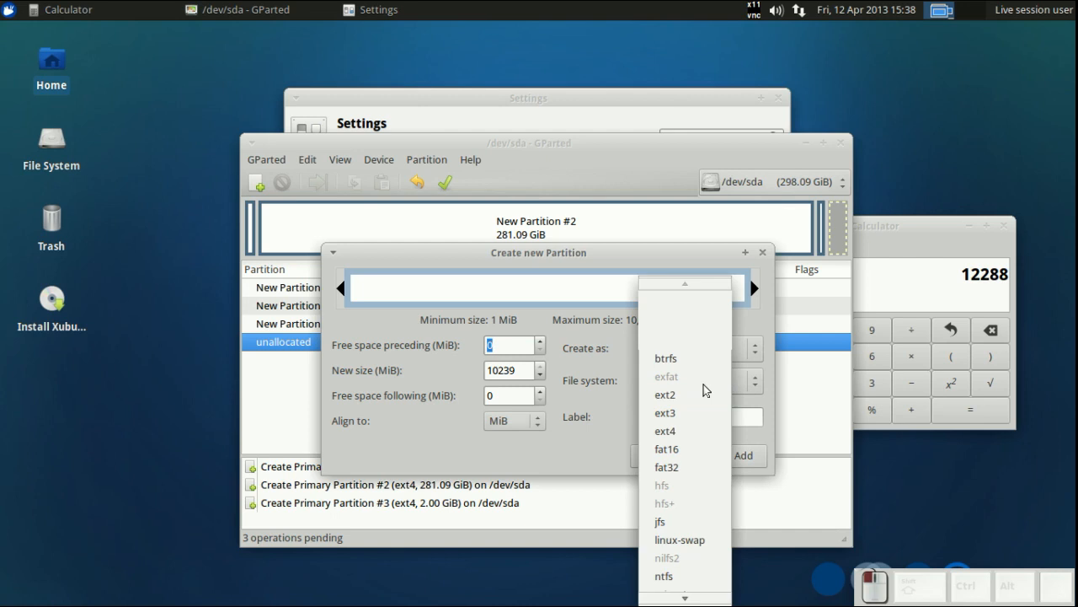
{"action": "left_click", "coordinate": [683, 540]}
{"action": "left_click", "coordinate": [672, 413]}
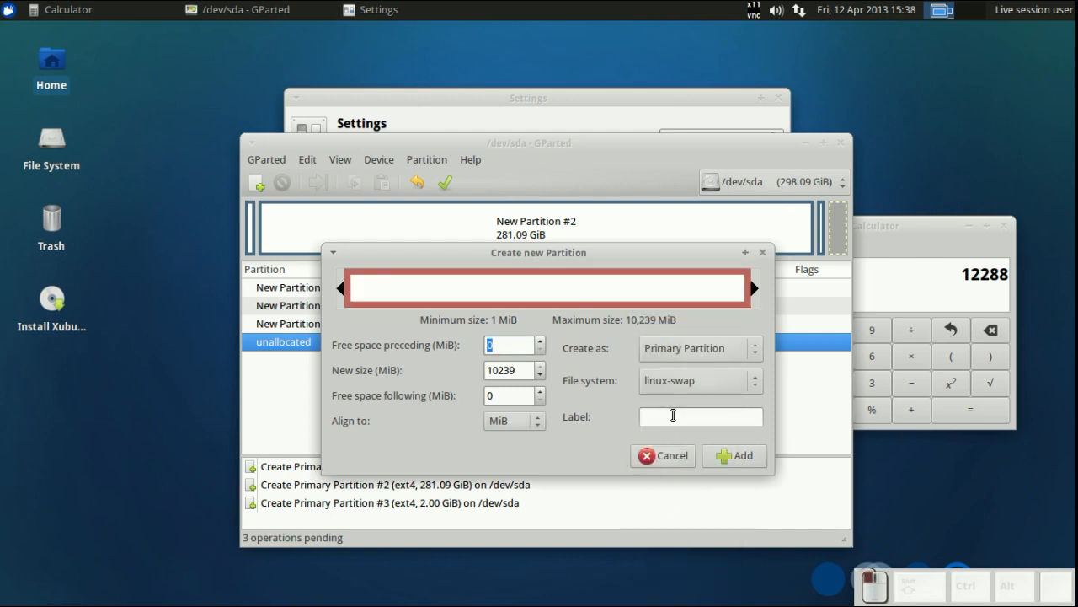
{"action": "type", "text": "Swap"}
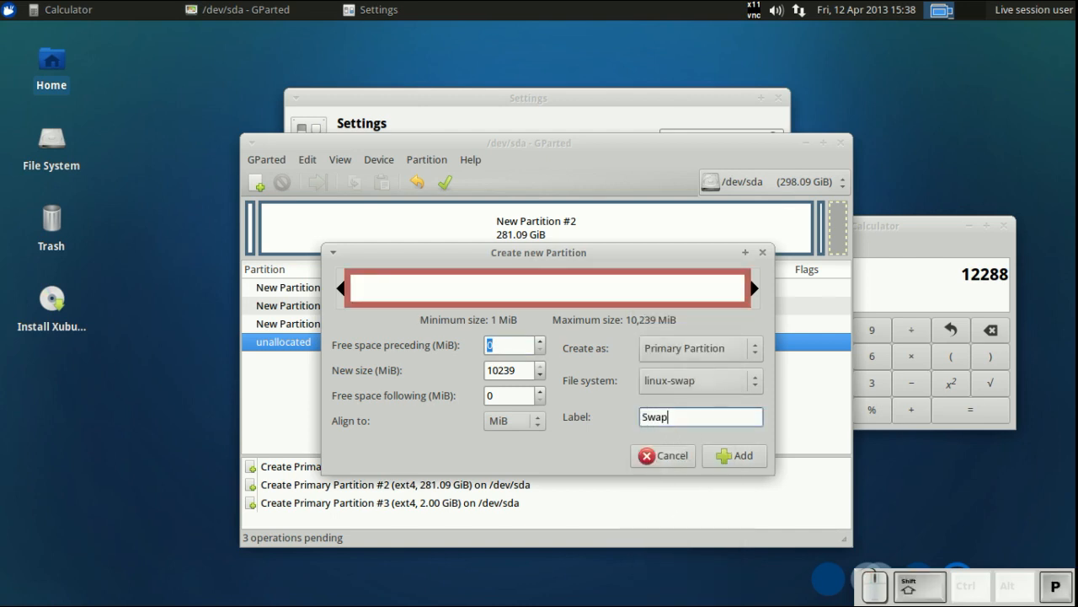
{"action": "left_click", "coordinate": [538, 420]}
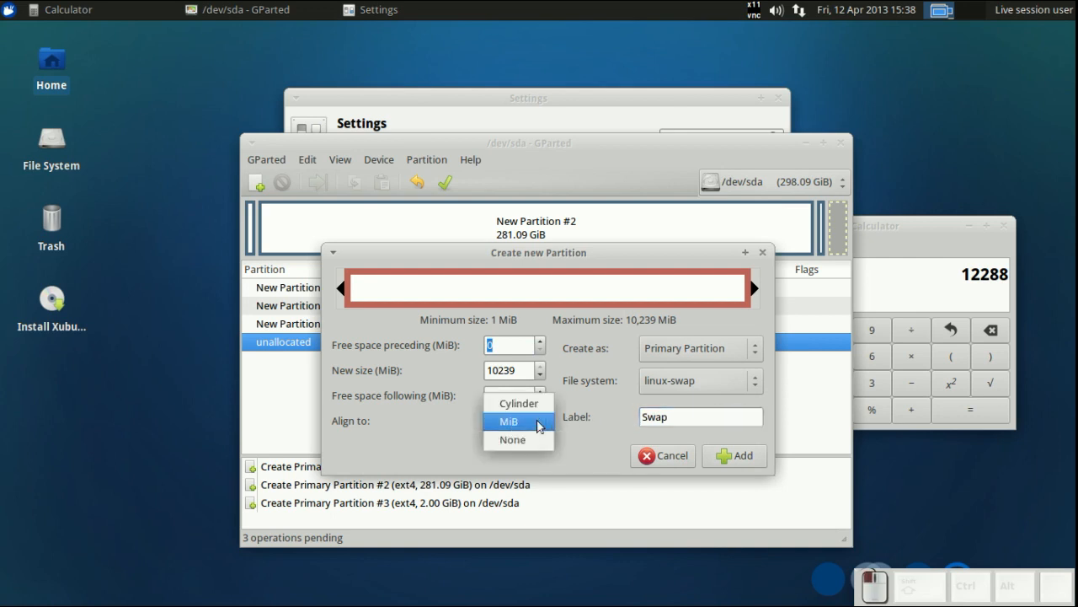
{"action": "left_click", "coordinate": [528, 402]}
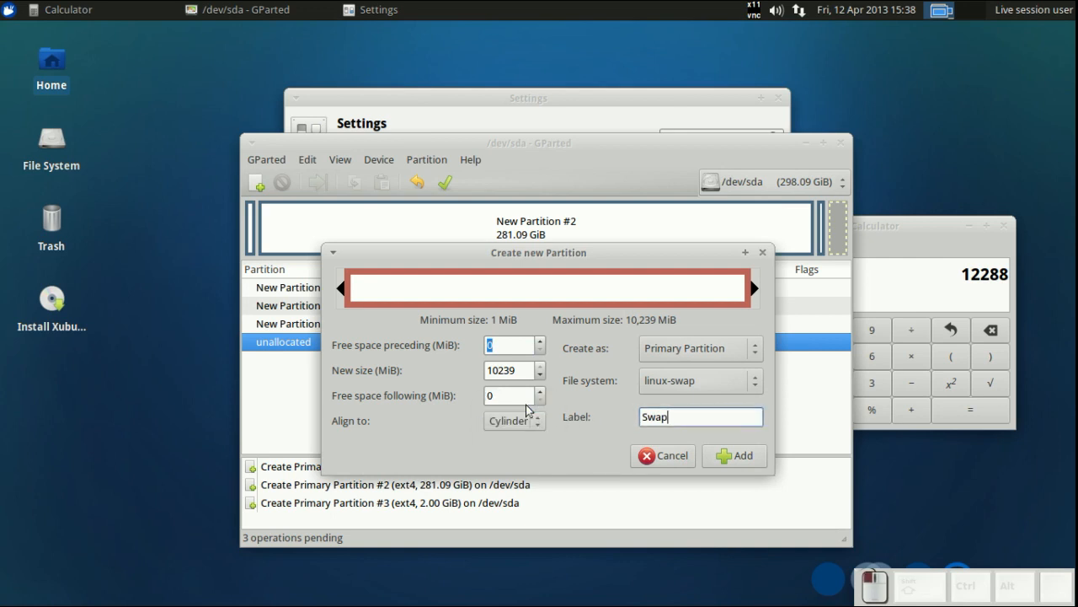
{"action": "left_click", "coordinate": [713, 456]}
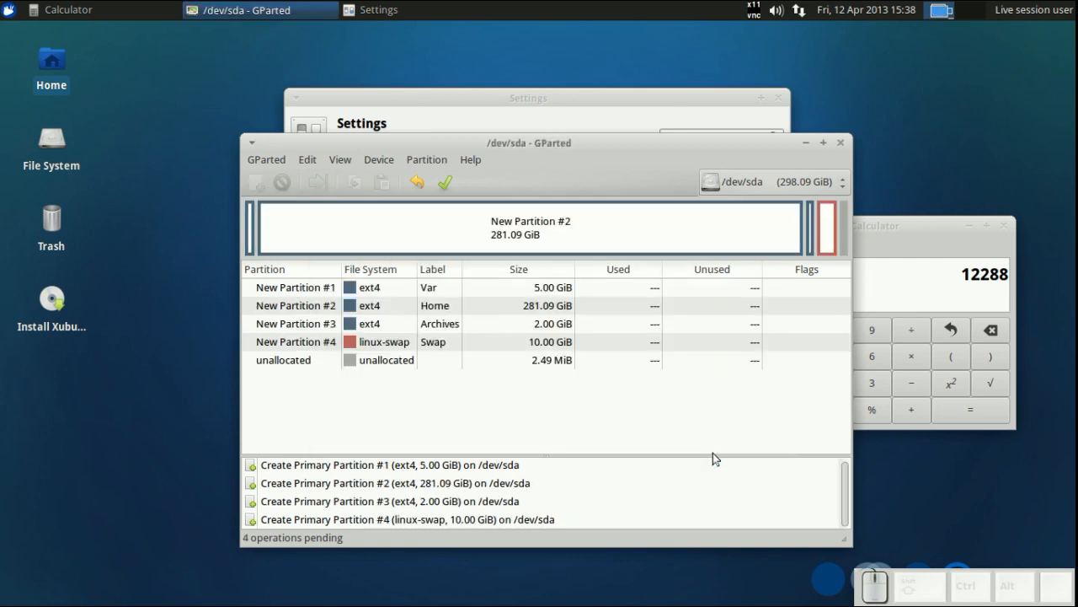
- Apply all pending partition operations, close the Calculator, and close the finished progress dialog
{"action": "left_click", "coordinate": [445, 183]}
{"action": "left_click", "coordinate": [700, 407]}
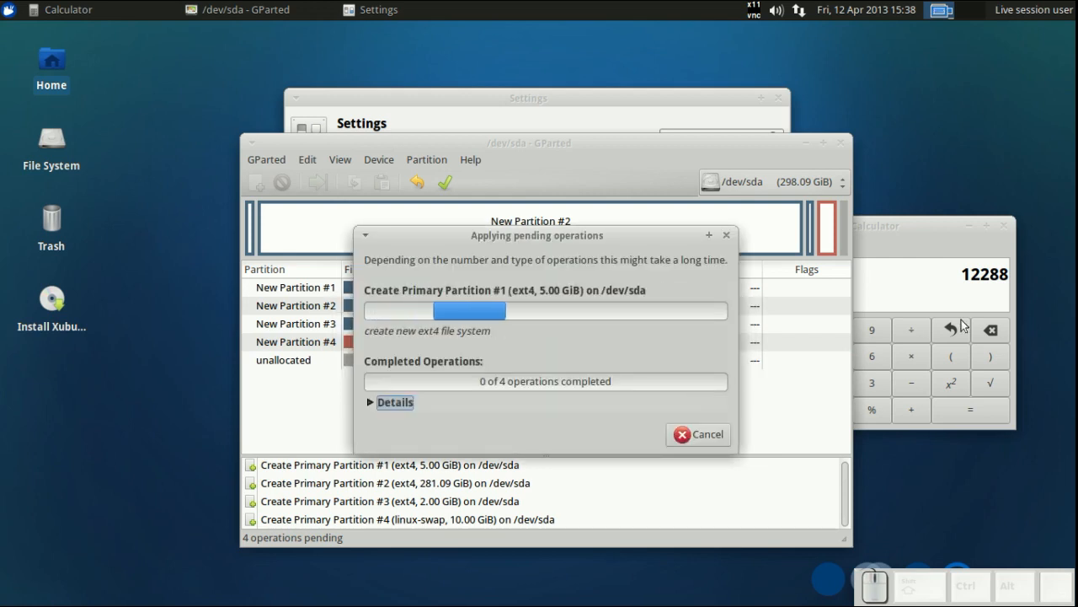
{"action": "left_click", "coordinate": [1002, 225]}
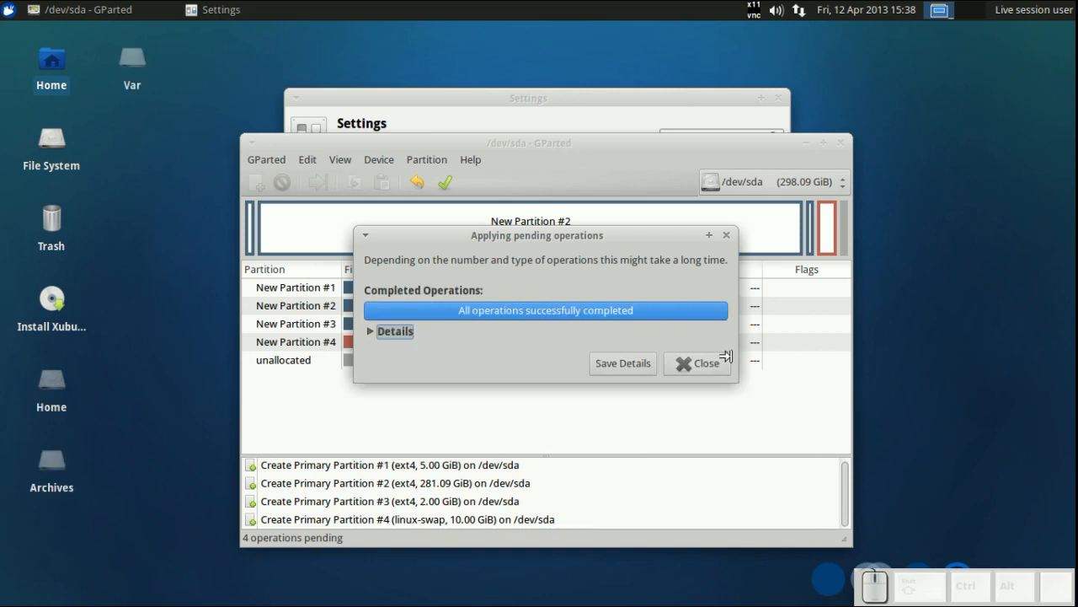
{"action": "left_click", "coordinate": [696, 363]}
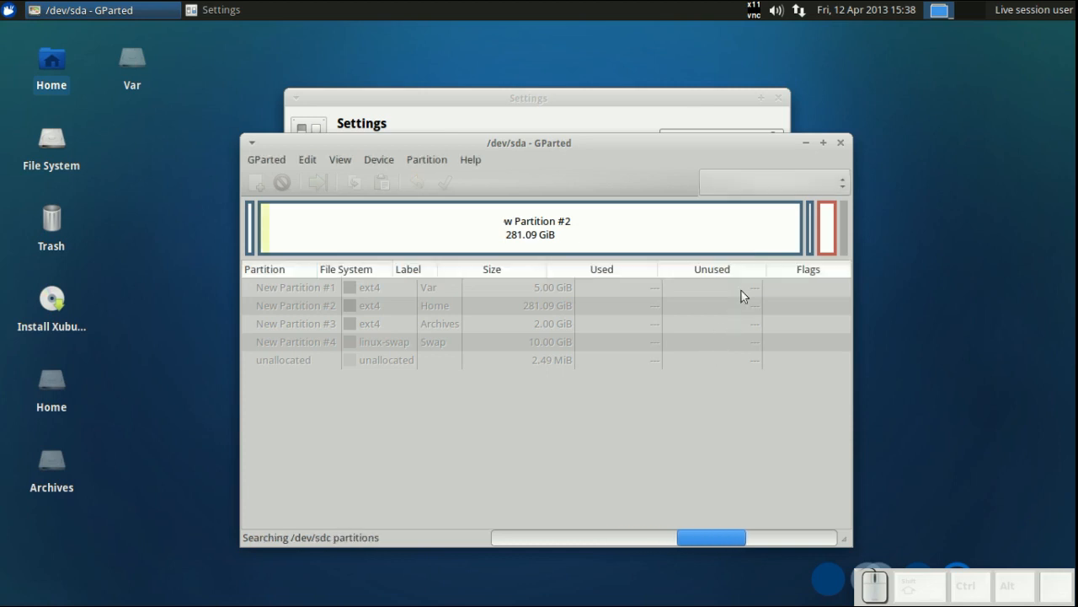
- Switch to the /dev/sdb disk and select its unallocated space
{"action": "left_click", "coordinate": [762, 187]}
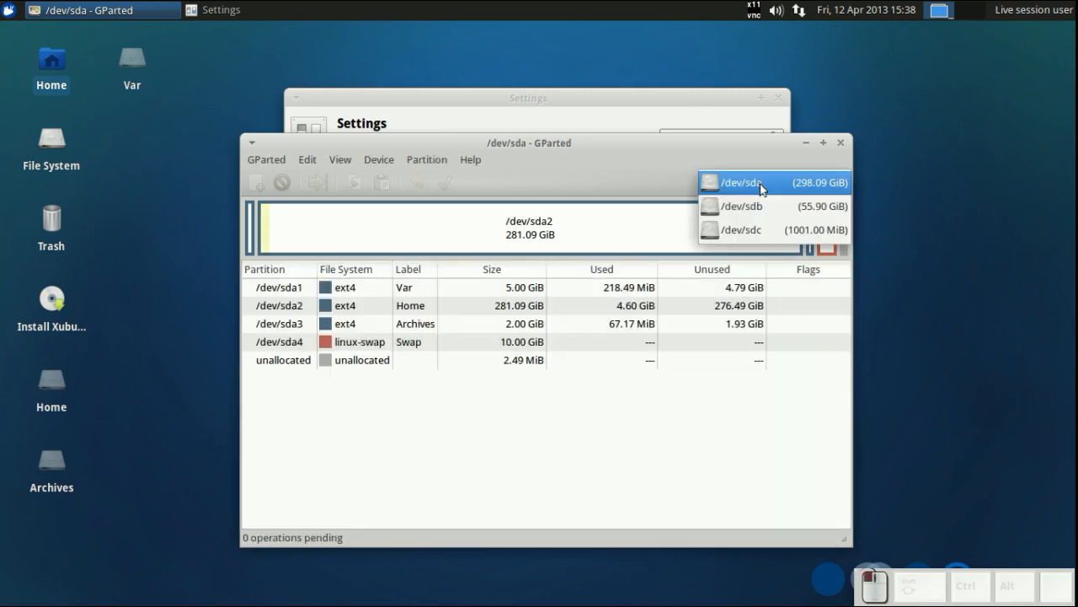
{"action": "left_click", "coordinate": [754, 210]}
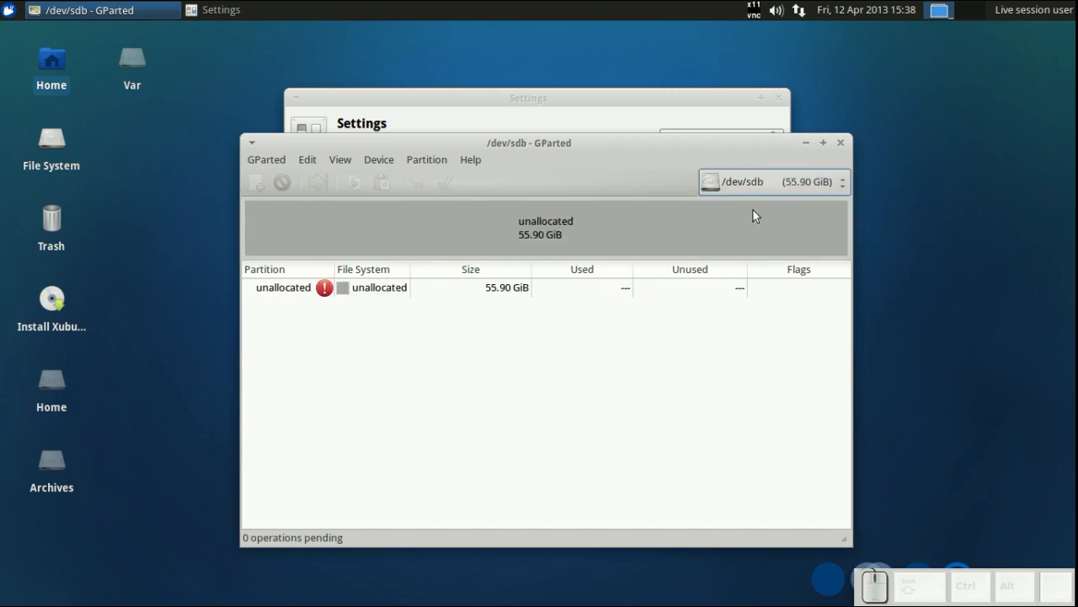
{"action": "left_click", "coordinate": [591, 222]}
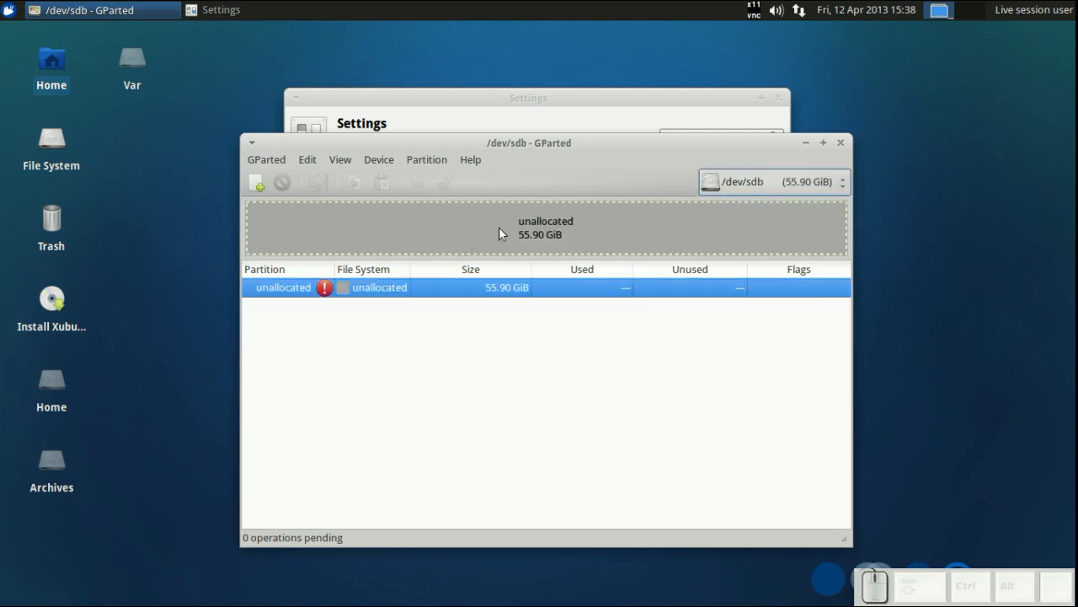
- Create a new MS-DOS partition table on the /dev/sdb disk
{"action": "left_click", "coordinate": [261, 187]}
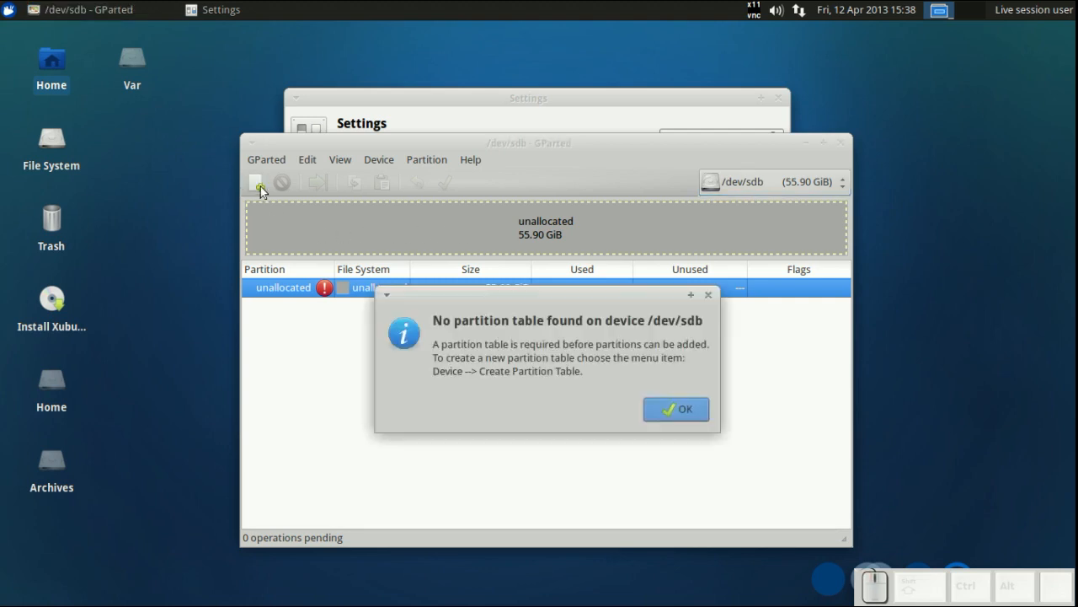
{"action": "key", "text": "Return"}
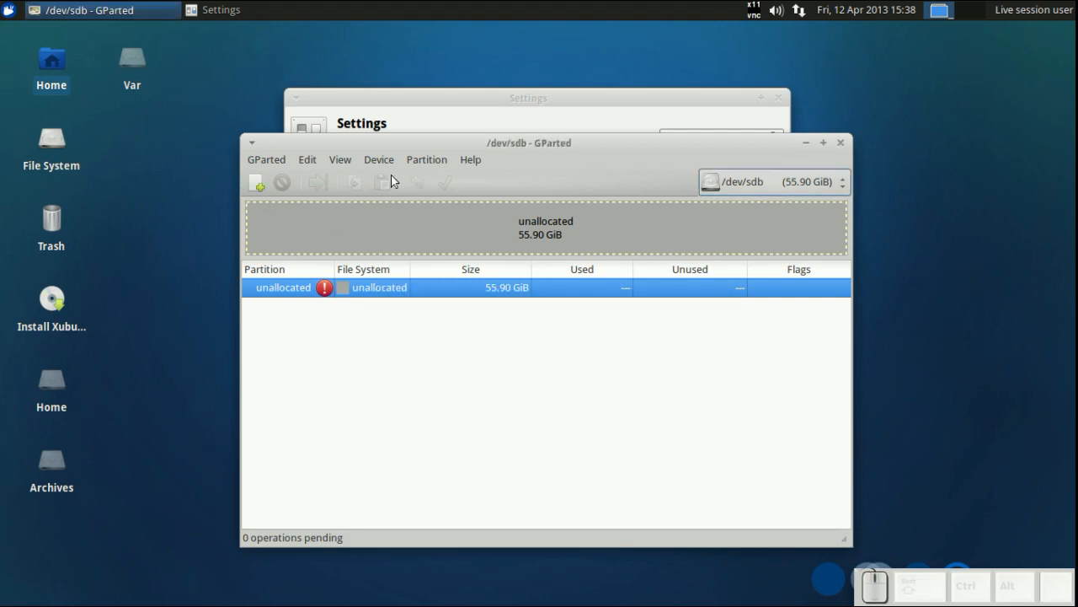
{"action": "left_click", "coordinate": [379, 159]}
{"action": "left_click", "coordinate": [383, 179]}
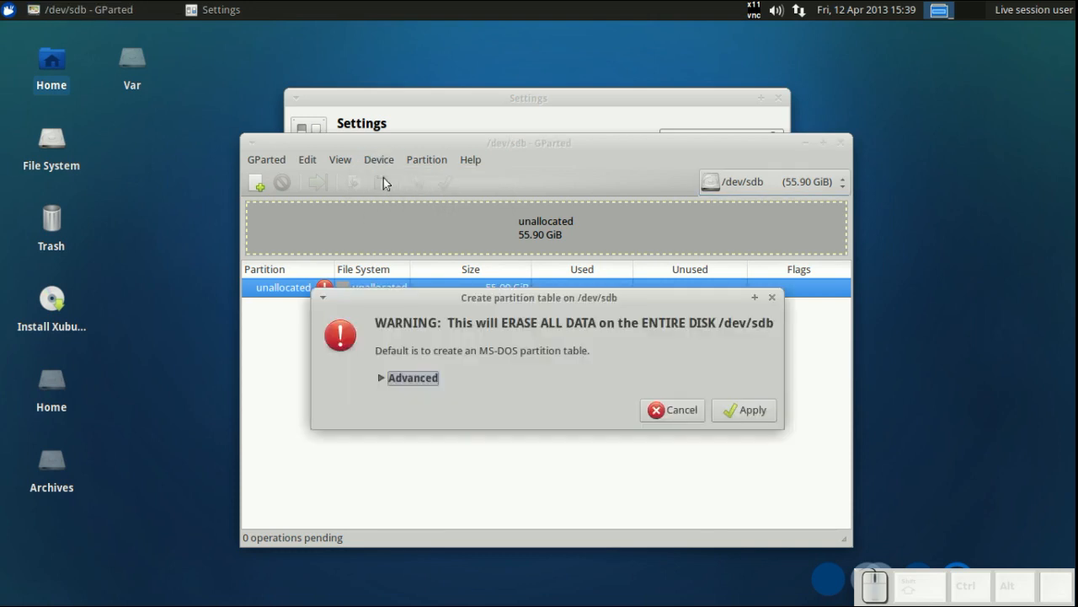
{"action": "left_click", "coordinate": [728, 412]}
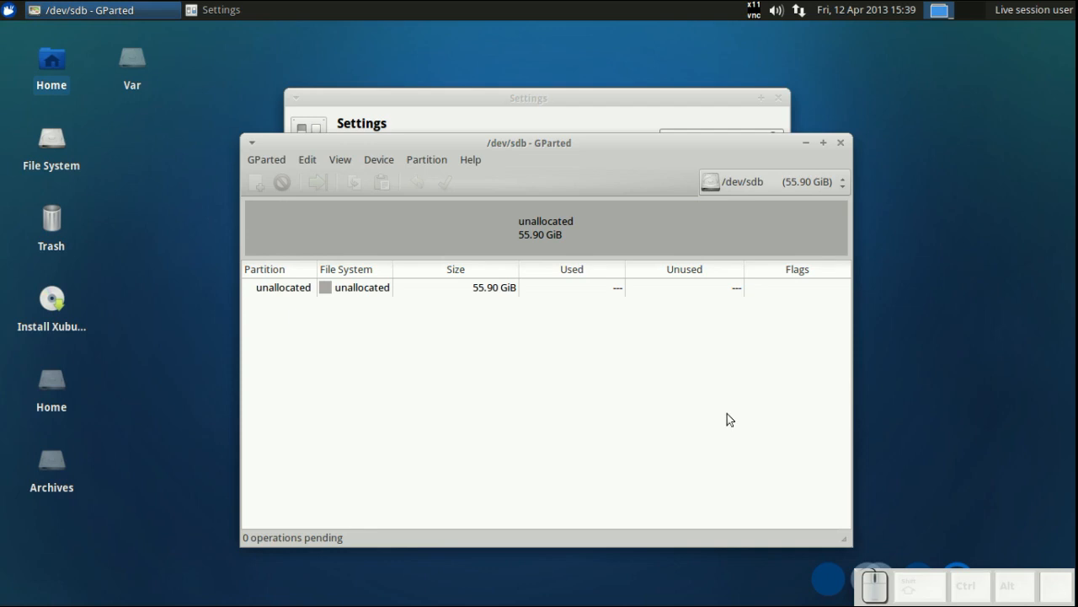
- Create an ext4 partition labelled Root filling the whole /dev/sdb disk
{"action": "left_click", "coordinate": [504, 242]}
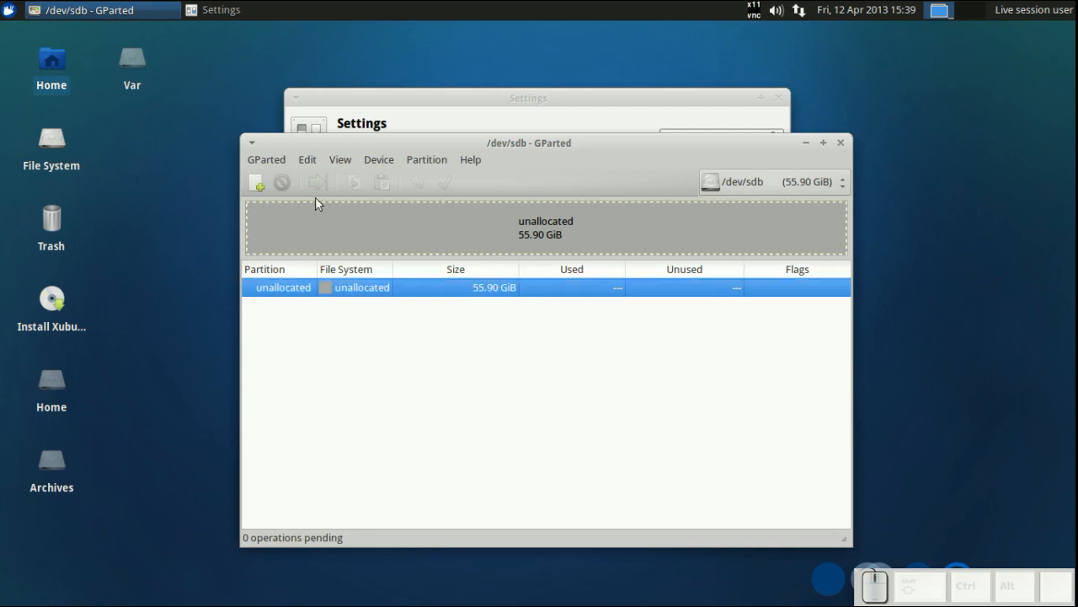
{"action": "left_click", "coordinate": [256, 193]}
{"action": "left_click", "coordinate": [665, 381]}
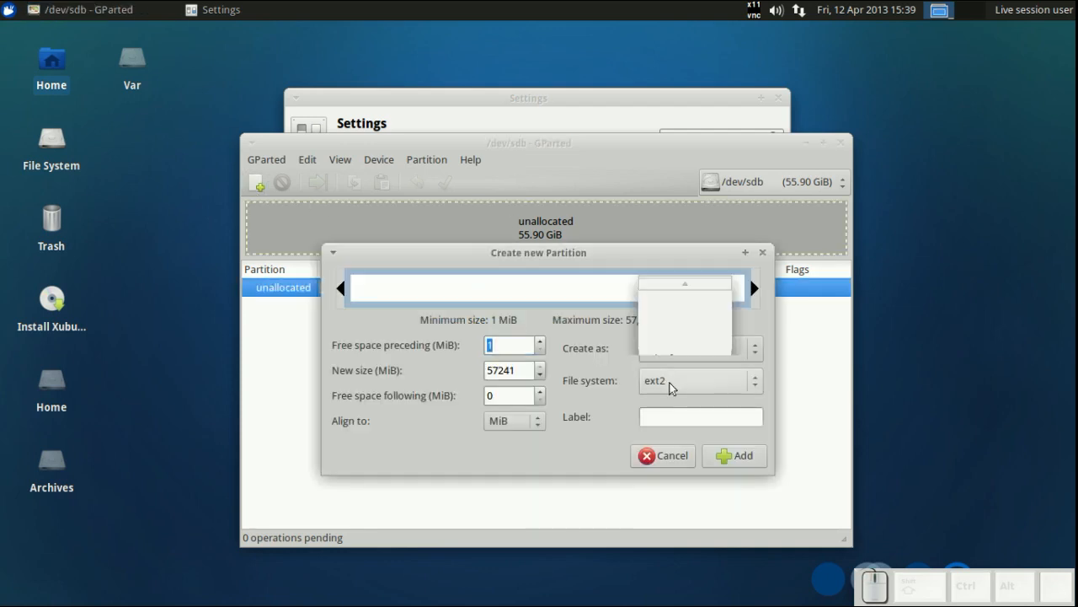
{"action": "left_click", "coordinate": [671, 430]}
{"action": "left_click", "coordinate": [672, 417]}
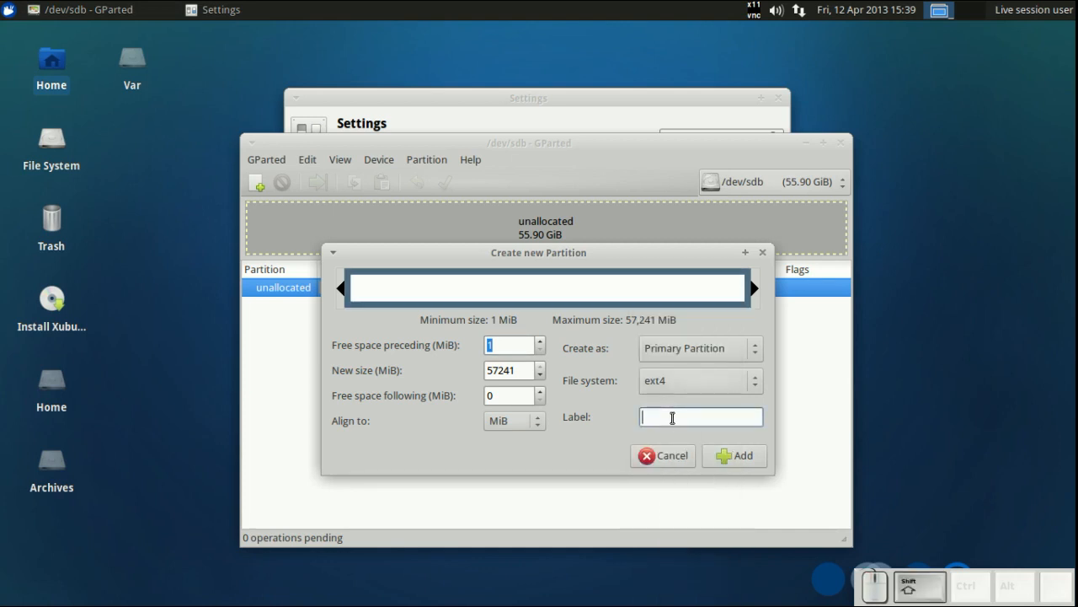
{"action": "type", "text": "Root"}
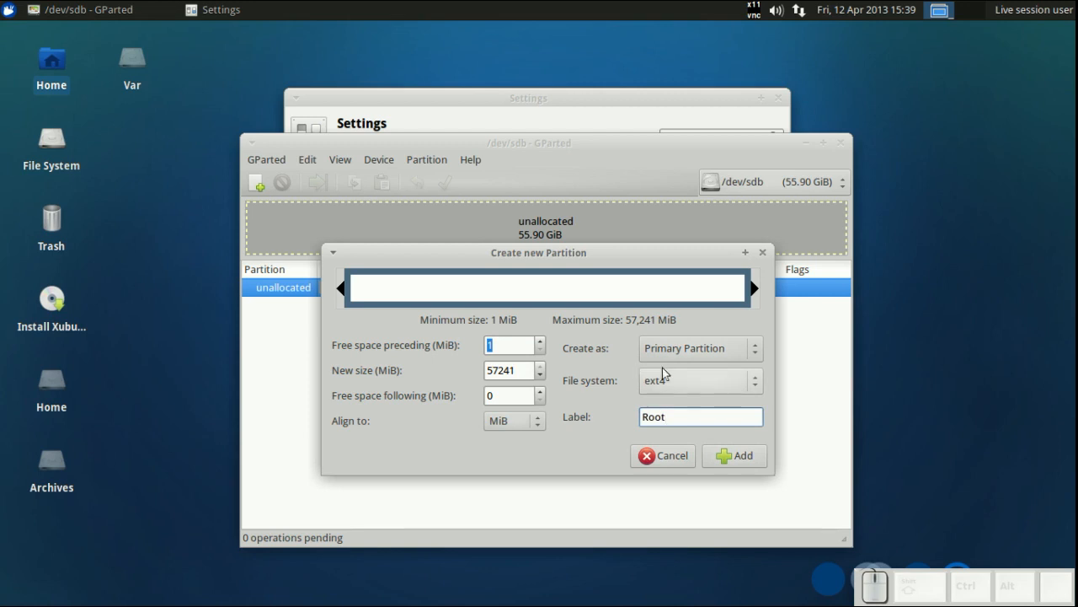
{"action": "left_click", "coordinate": [725, 462]}
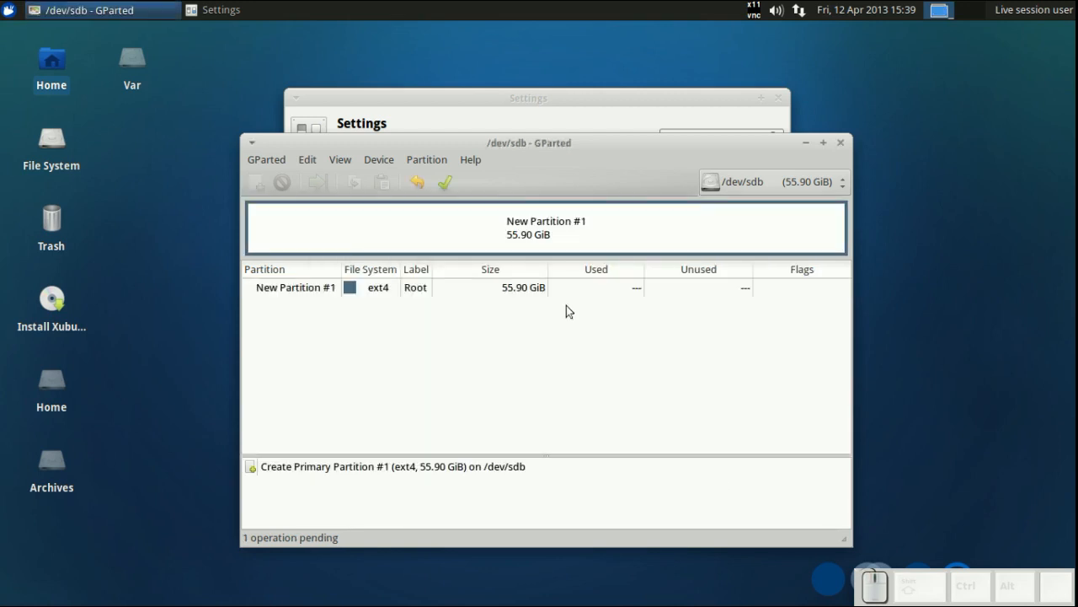
- Apply the pending operation, close the progress dialog, and close GParted and the Settings window
{"action": "left_click", "coordinate": [445, 182]}
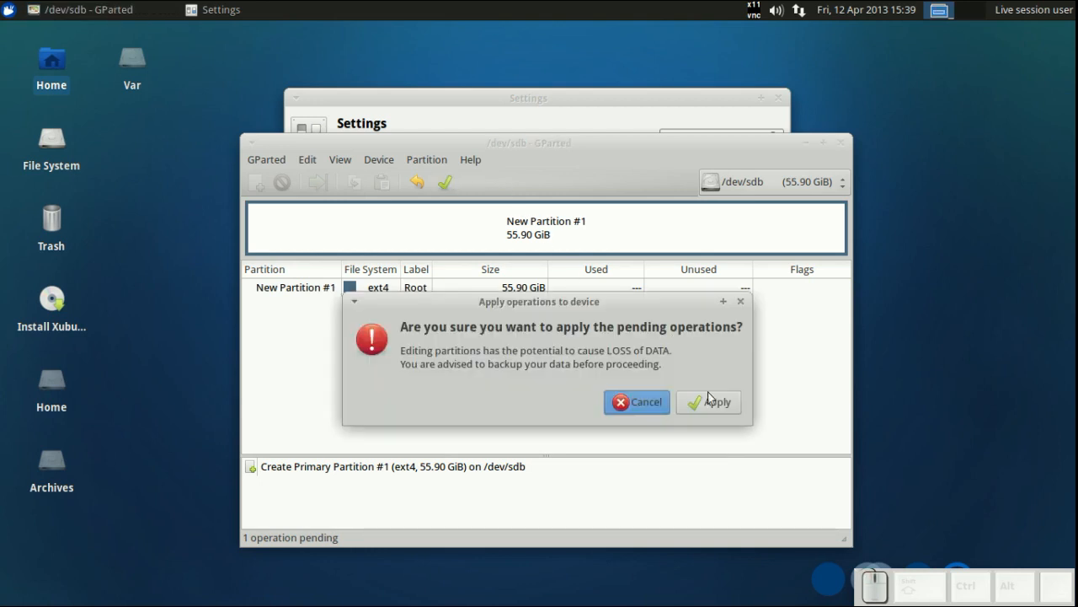
{"action": "left_click", "coordinate": [710, 403]}
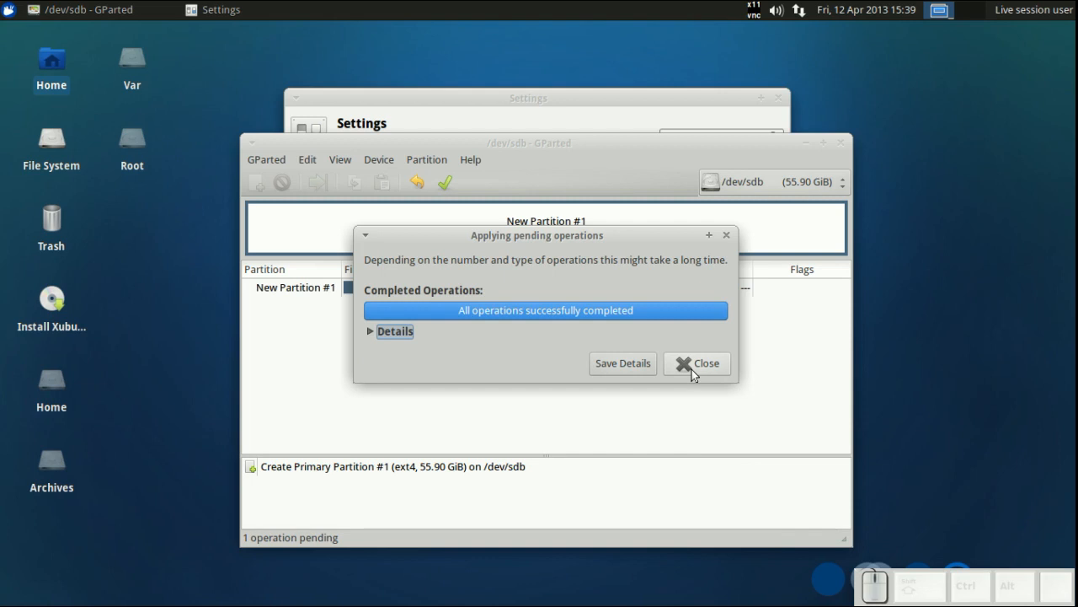
{"action": "left_click", "coordinate": [692, 369]}
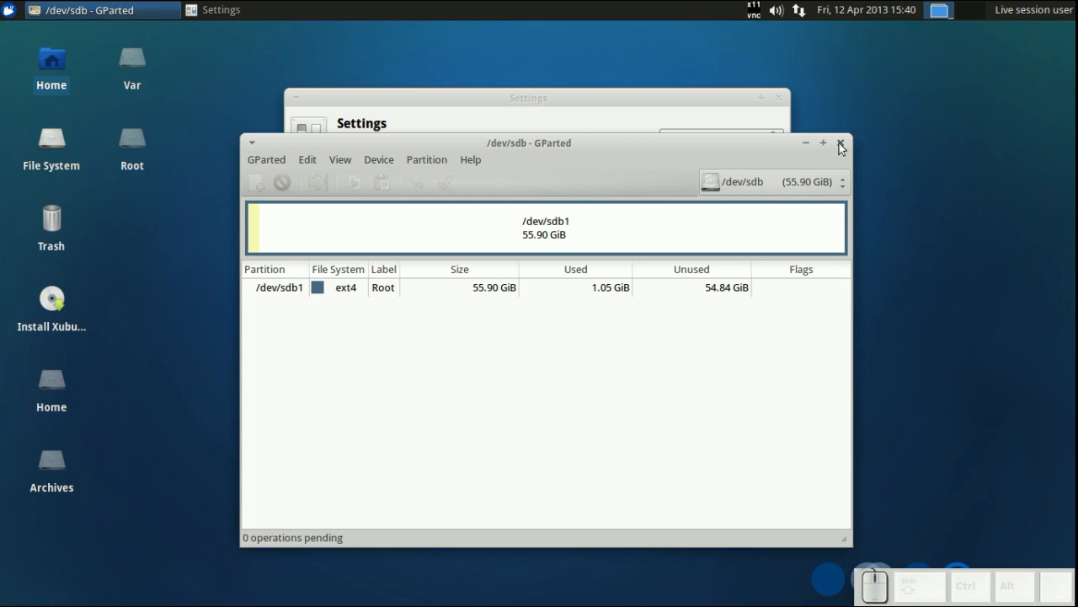
{"action": "left_click", "coordinate": [839, 145]}
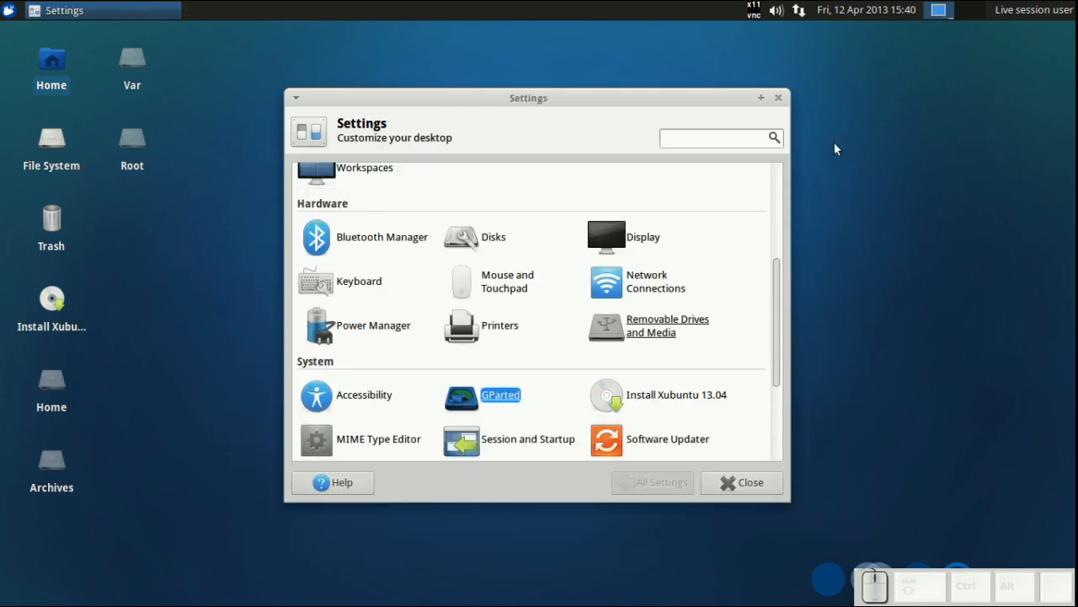
{"action": "left_click", "coordinate": [732, 489]}
- Launch Install Xubuntu 13.04 in English, enable third-party software, and decline unmounting /dev/sdc
{"action": "left_click", "coordinate": [54, 313]}
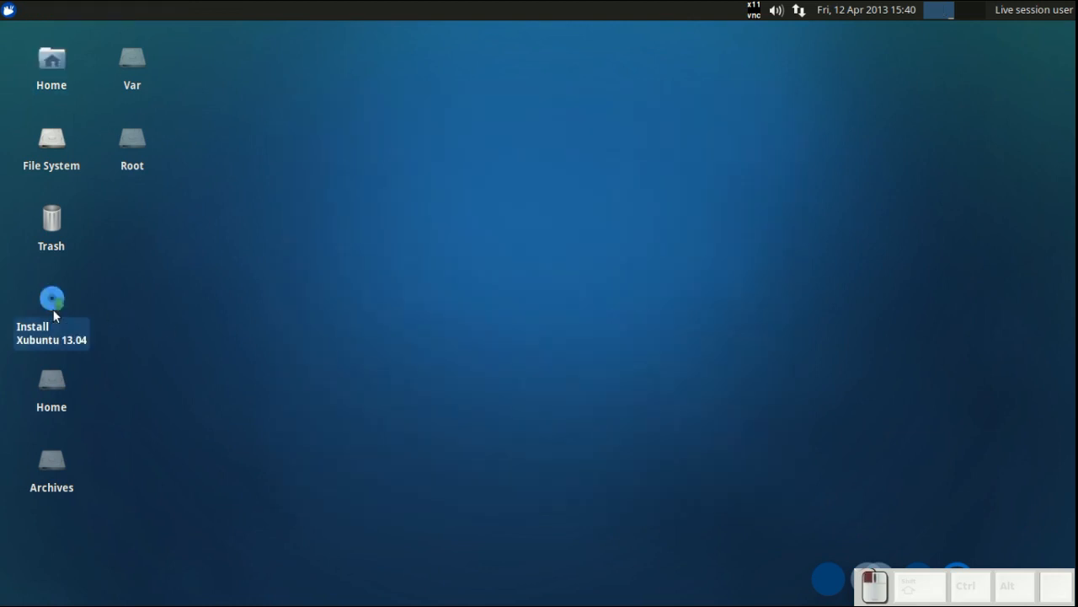
{"action": "double_click", "coordinate": [54, 310]}
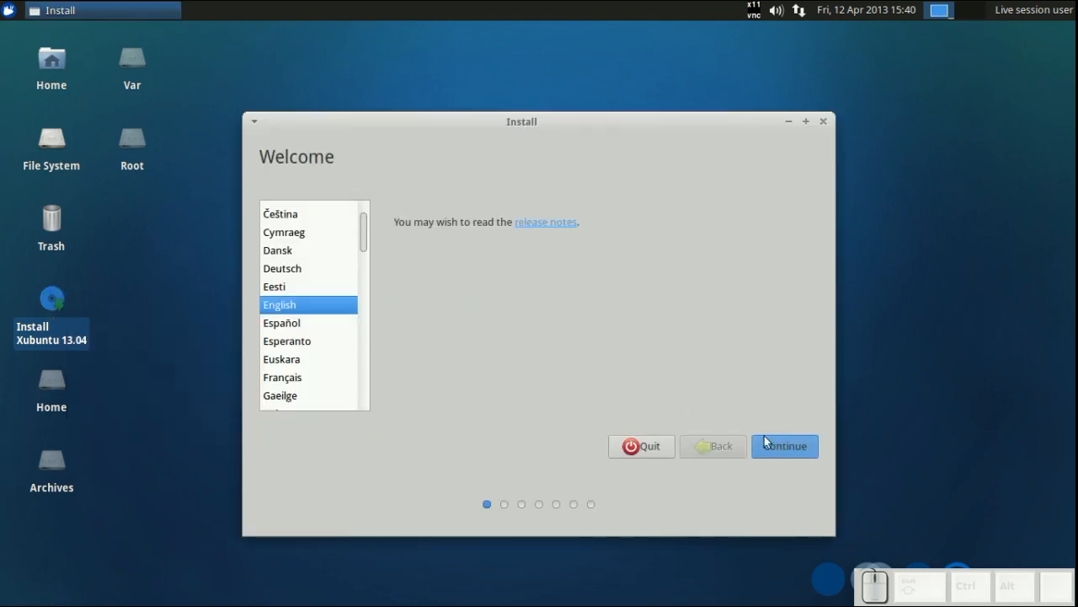
{"action": "left_click", "coordinate": [783, 447]}
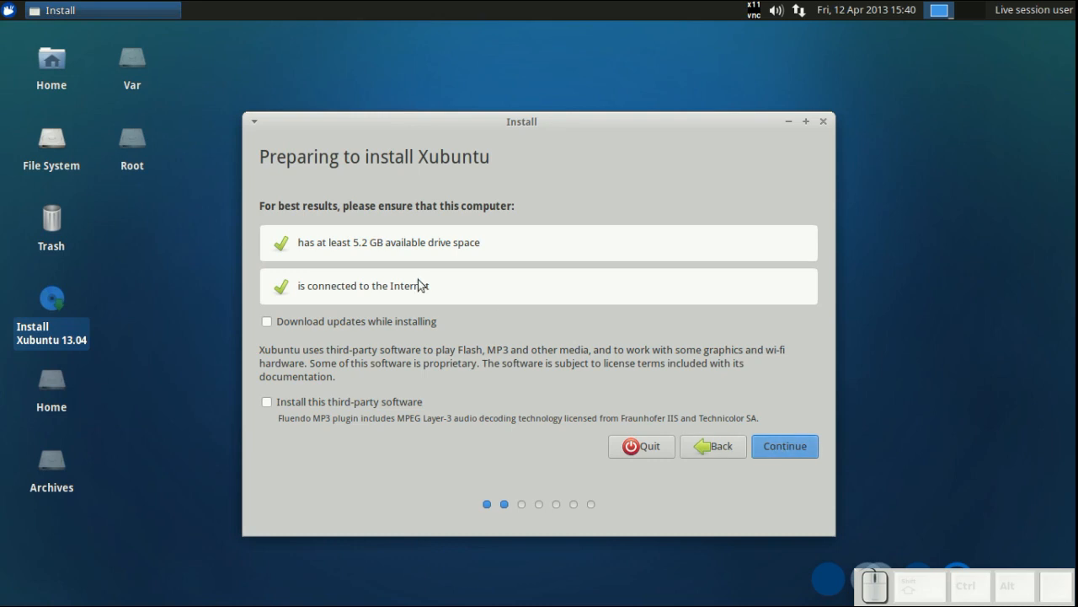
{"action": "left_click", "coordinate": [269, 398]}
{"action": "left_click", "coordinate": [778, 450]}
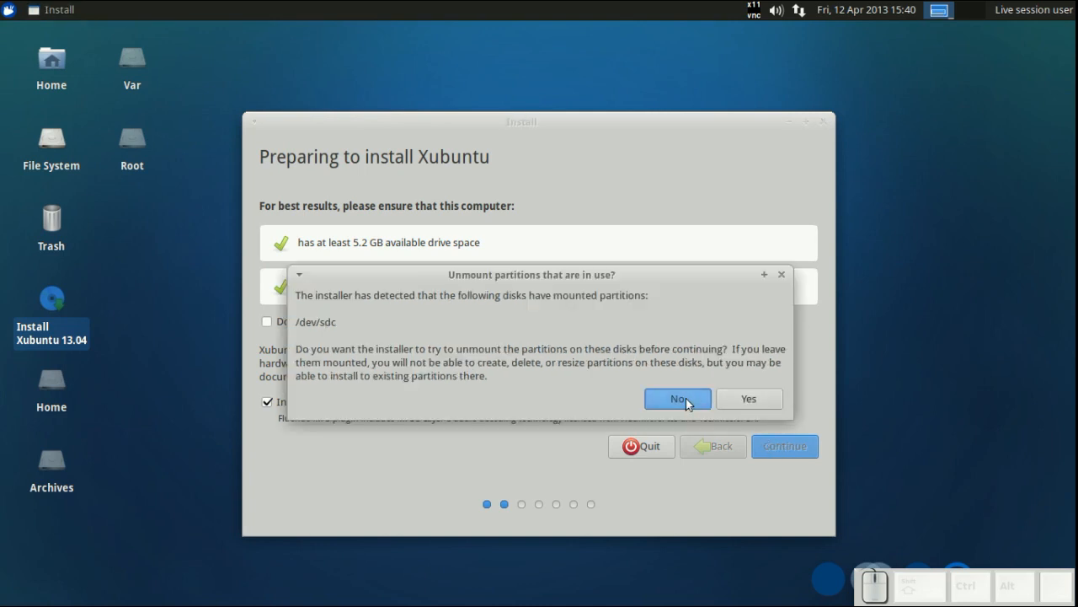
{"action": "left_click", "coordinate": [683, 399]}
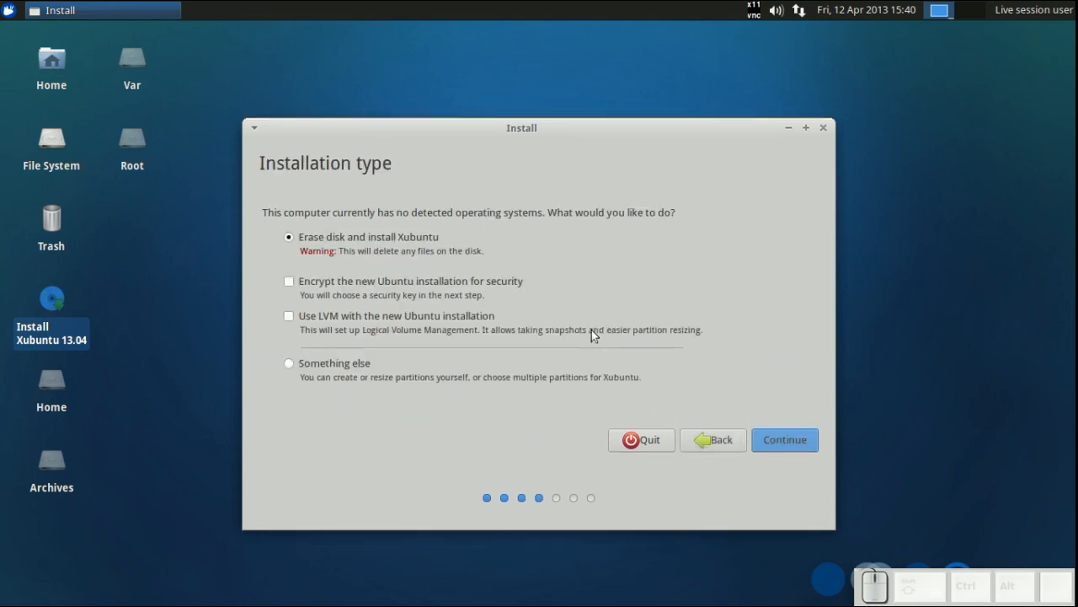
- Choose the Something else installation type to partition manually
{"action": "left_click", "coordinate": [314, 365]}
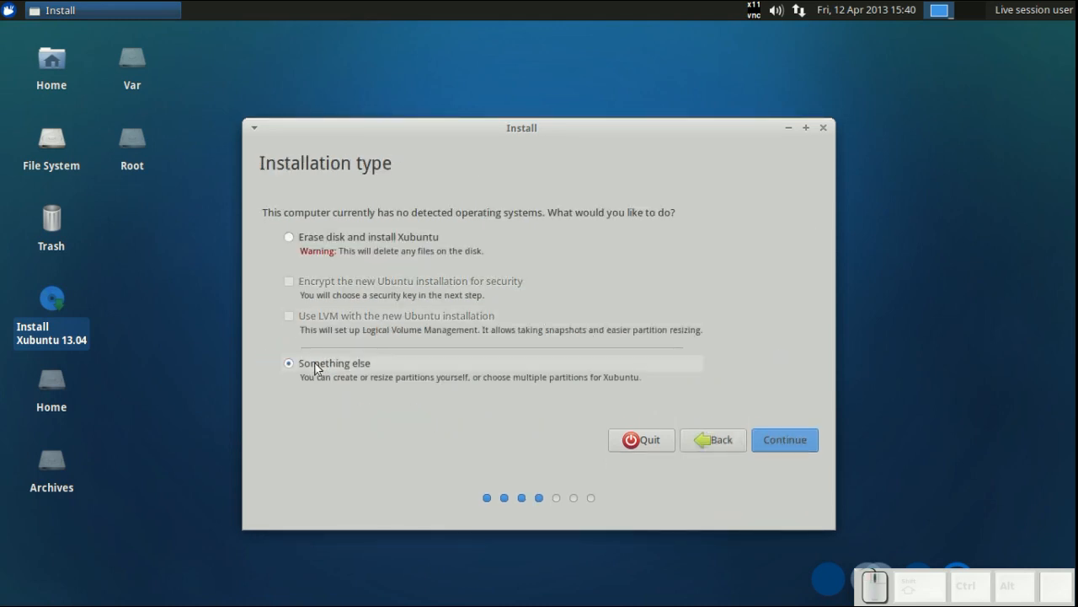
{"action": "left_click", "coordinate": [785, 439]}
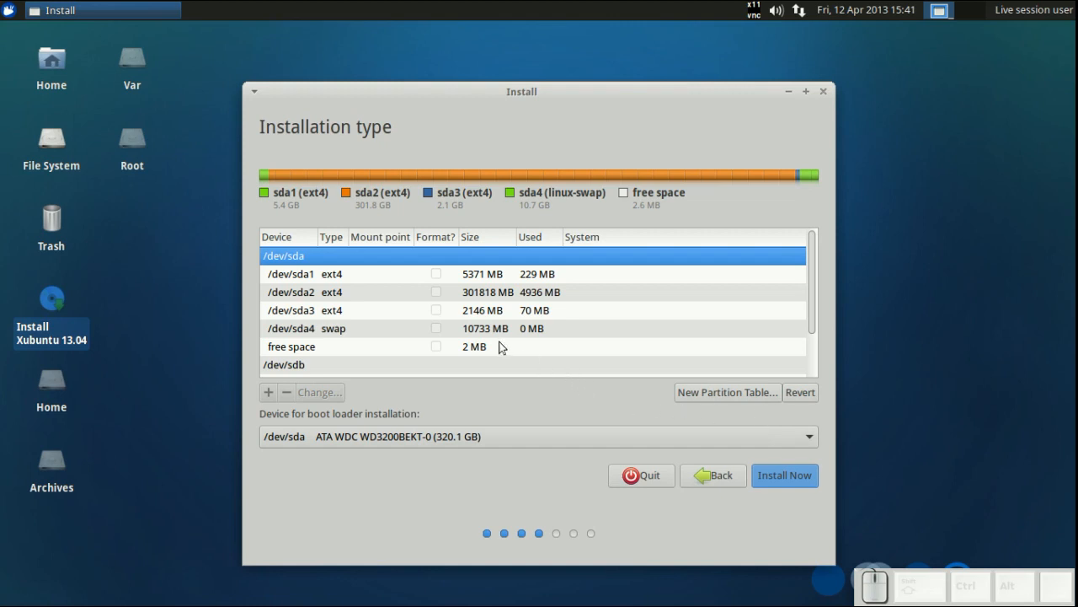
- Set /dev/sdb1 to use the Ext4 journaling file system mounted at /, and continue writing changes
{"action": "scroll", "coordinate": [497, 341], "scroll_direction": "down", "scroll_amount": 2}
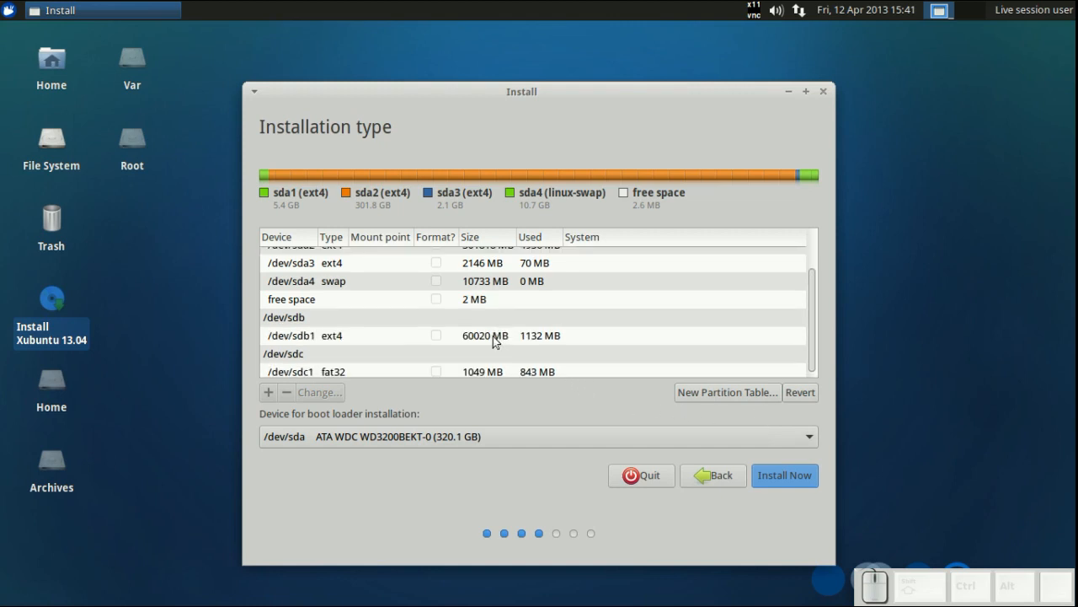
{"action": "left_click", "coordinate": [474, 337]}
{"action": "left_click", "coordinate": [333, 392]}
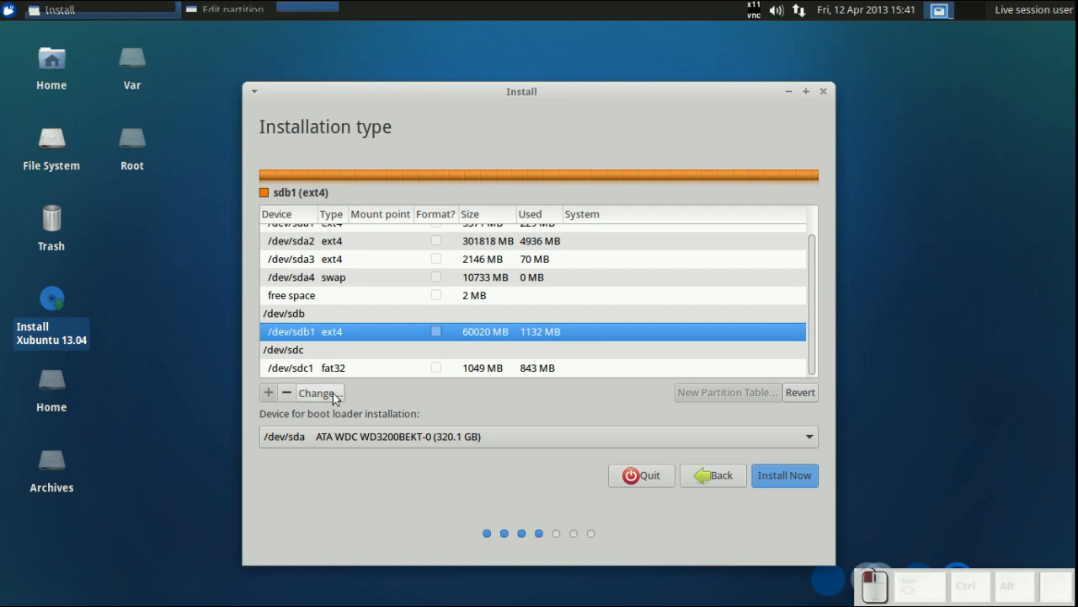
{"action": "left_click", "coordinate": [495, 294]}
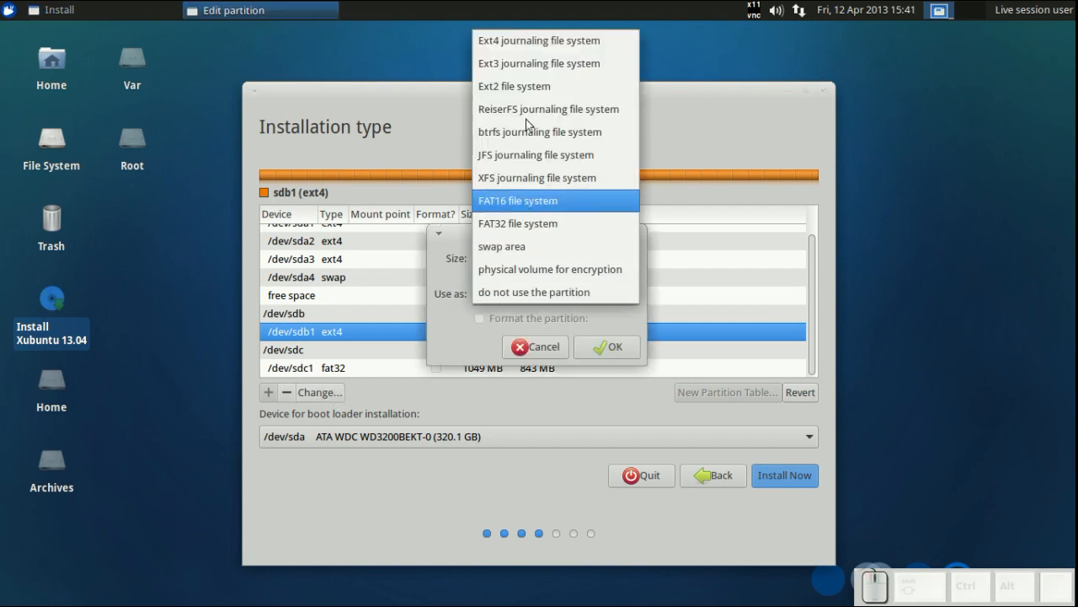
{"action": "left_click", "coordinate": [528, 48]}
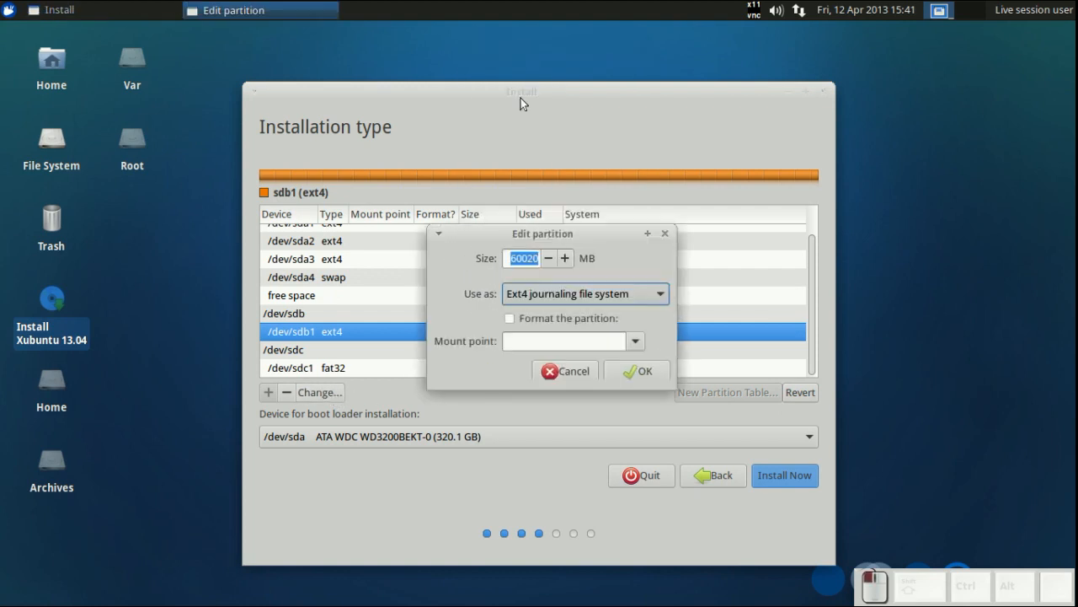
{"action": "left_click", "coordinate": [553, 340]}
{"action": "type", "text": "/"}
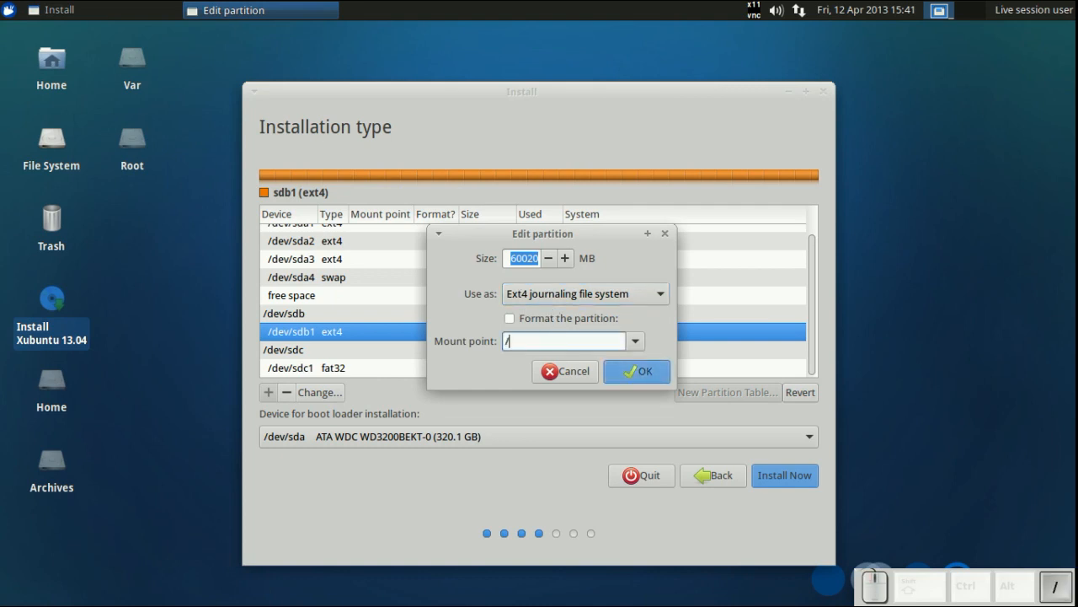
{"action": "left_click", "coordinate": [639, 373]}
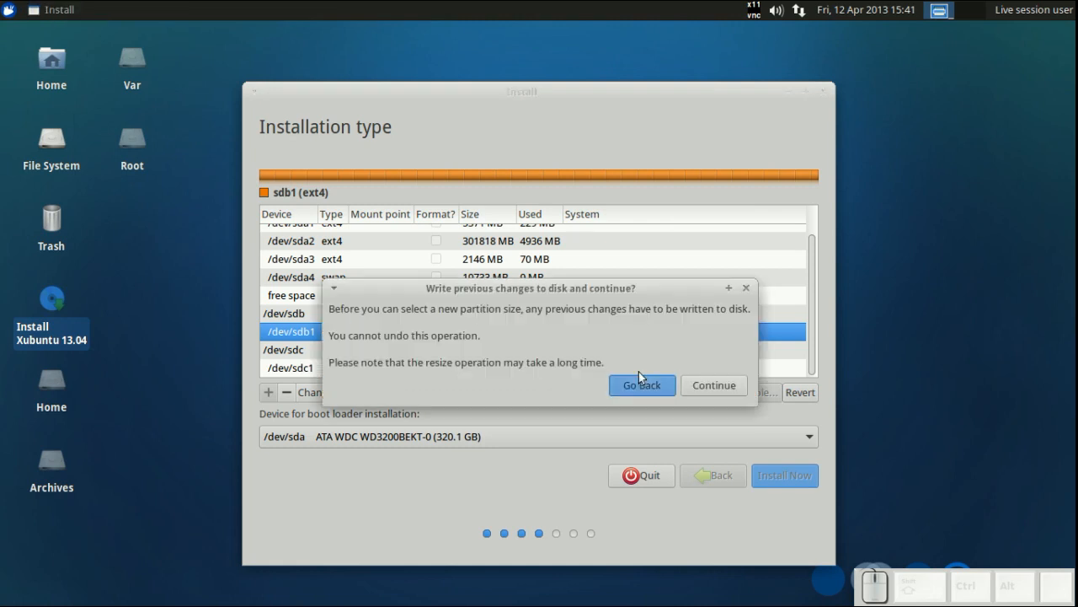
{"action": "left_click", "coordinate": [700, 378]}
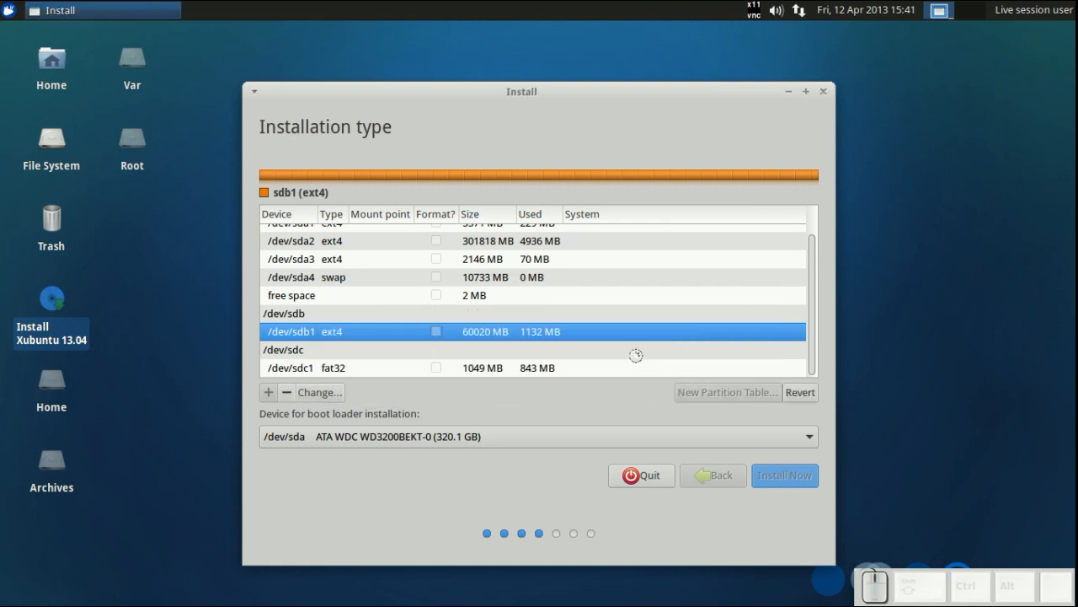
- Set the boot loader installation device to /dev/sdb
{"action": "left_click", "coordinate": [466, 441]}
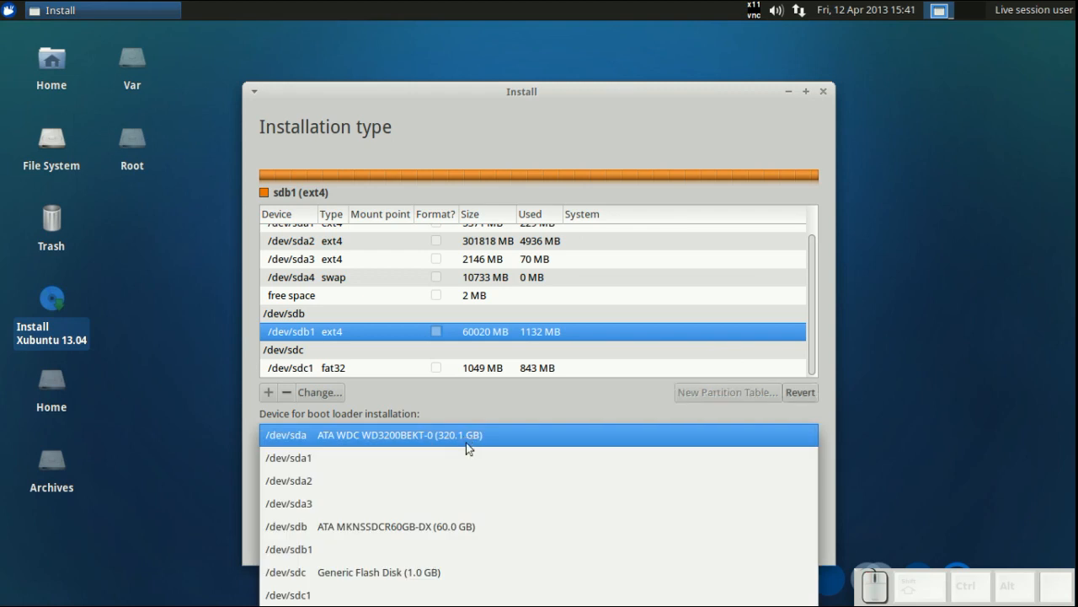
{"action": "left_click", "coordinate": [469, 520]}
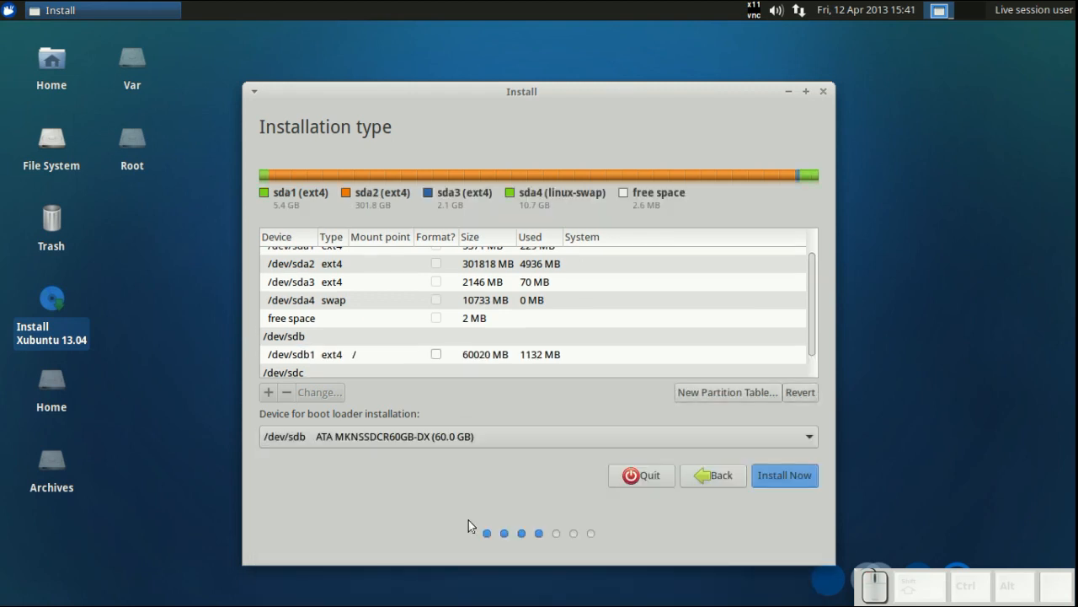
- Set /dev/sda1 to use the Ext4 journaling file system mounted at /var, without formatting
{"action": "scroll", "coordinate": [510, 345], "scroll_direction": "up", "scroll_amount": 2}
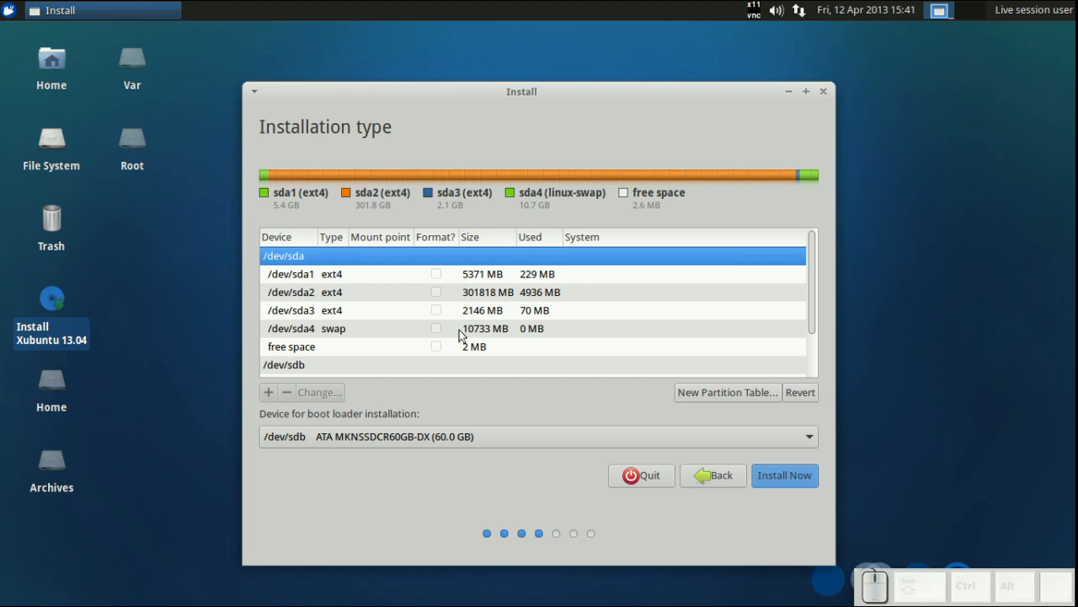
{"action": "left_click", "coordinate": [460, 281]}
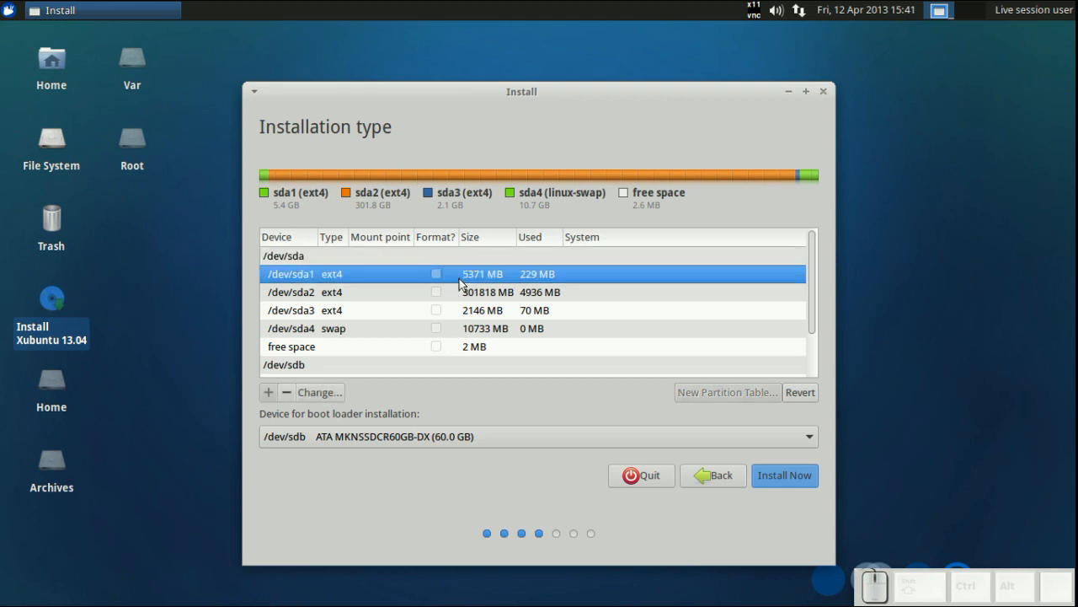
{"action": "left_click", "coordinate": [331, 392]}
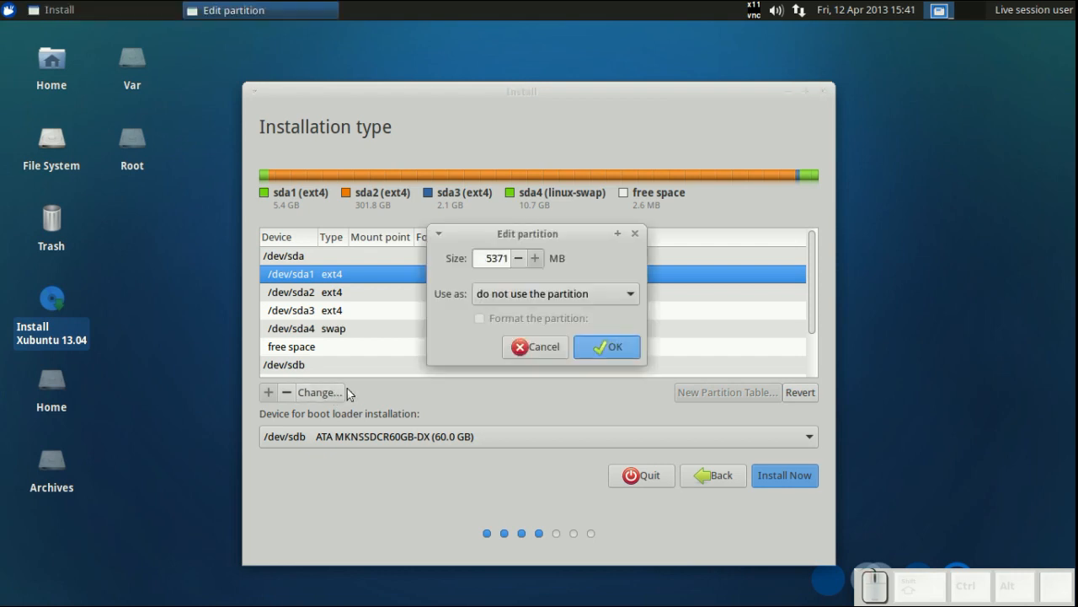
{"action": "left_click", "coordinate": [487, 294]}
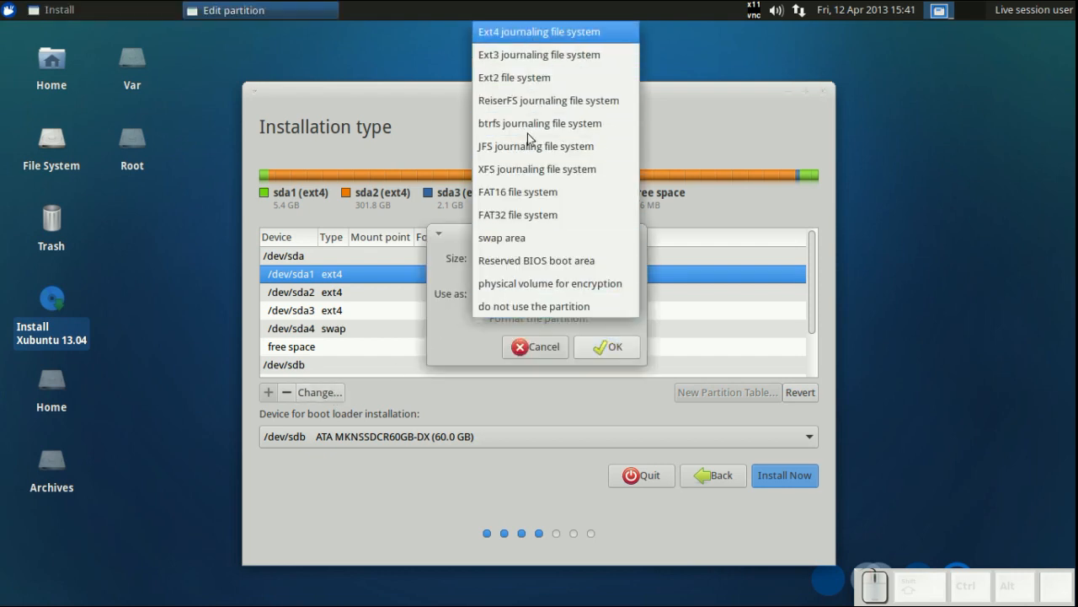
{"action": "left_click", "coordinate": [539, 32]}
{"action": "left_click", "coordinate": [639, 341]}
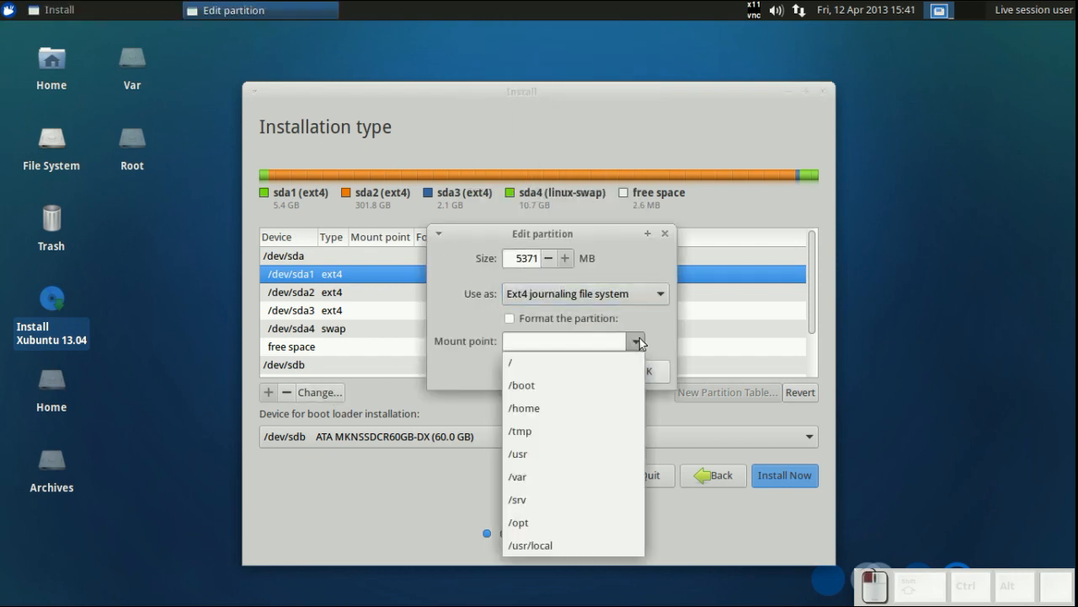
{"action": "left_click", "coordinate": [567, 477]}
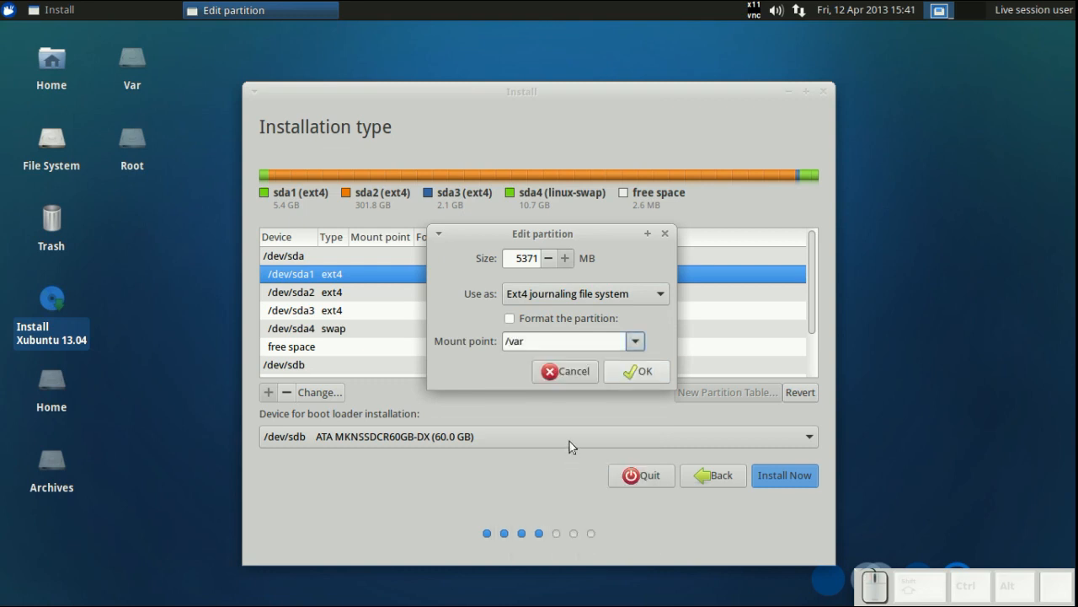
{"action": "left_click", "coordinate": [628, 377]}
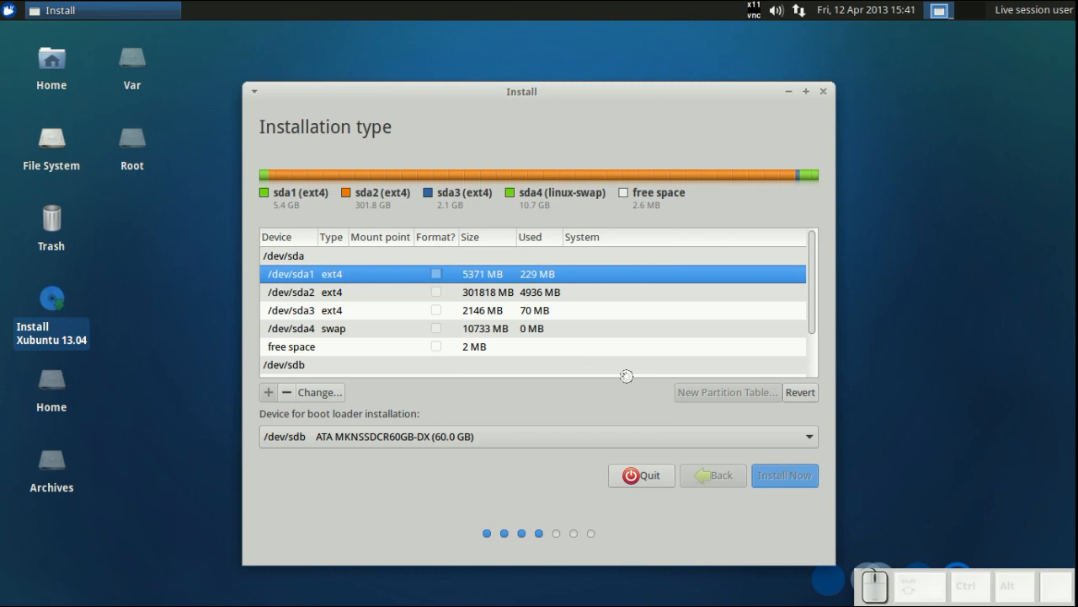
- Set /dev/sda2 to use the Ext4 journaling file system mounted at /home, without formatting
{"action": "left_click", "coordinate": [476, 295]}
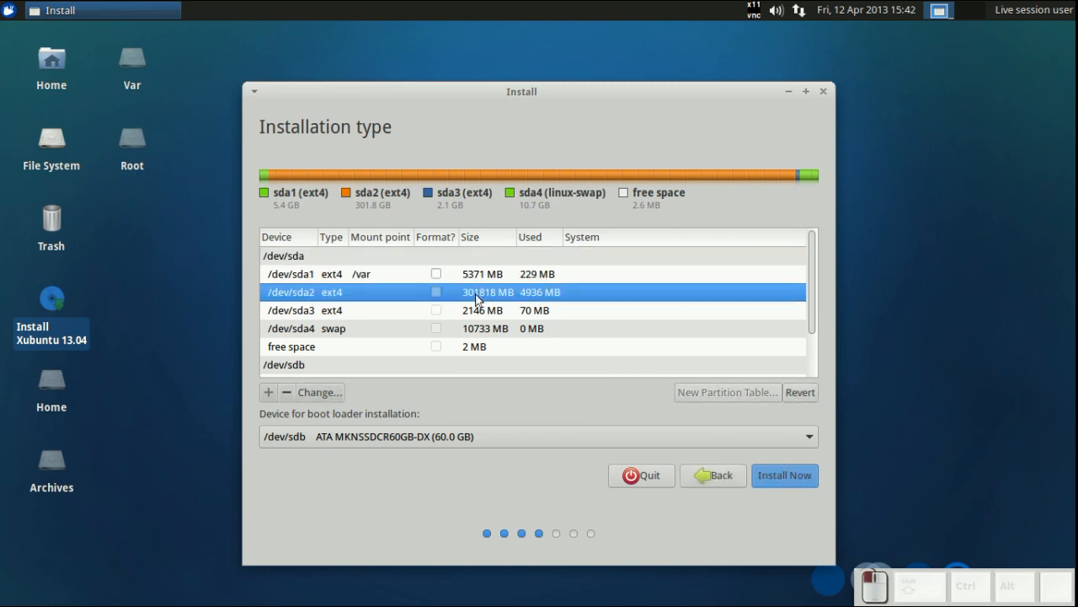
{"action": "left_click", "coordinate": [320, 392]}
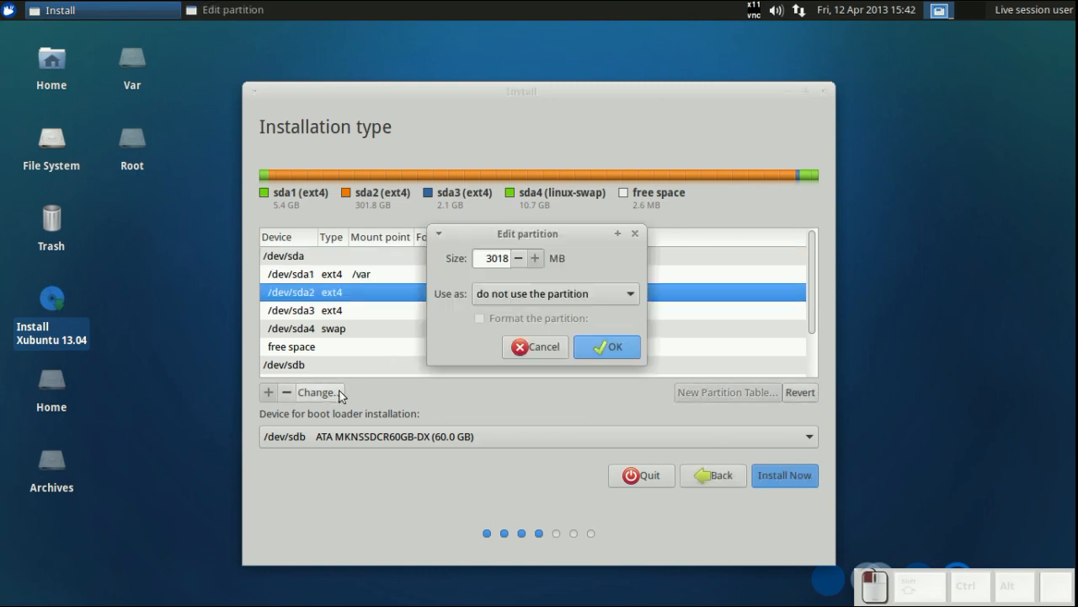
{"action": "left_click", "coordinate": [526, 293]}
{"action": "left_click", "coordinate": [547, 32]}
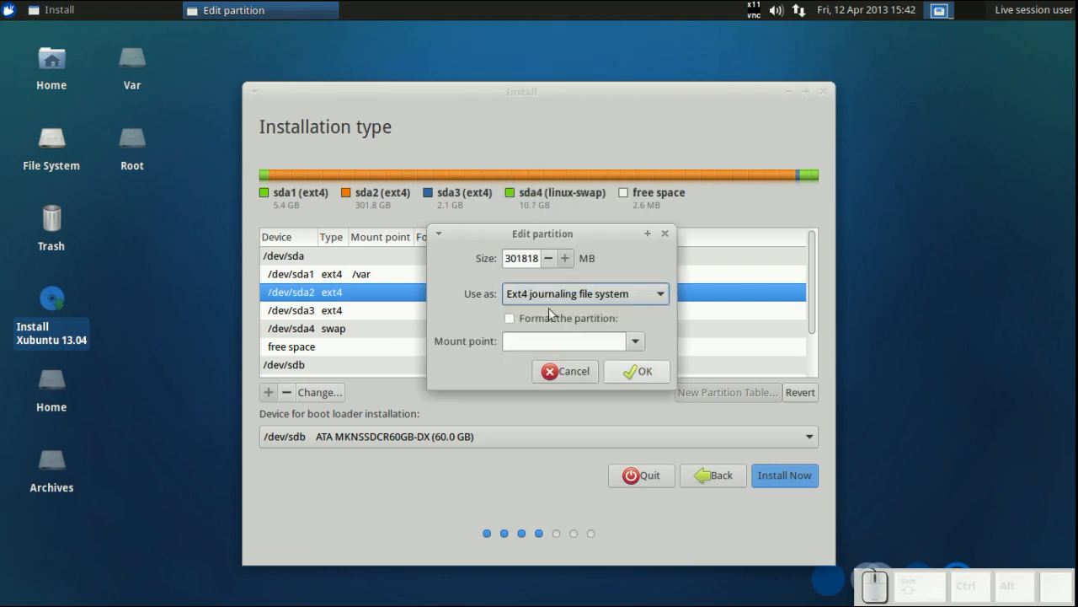
{"action": "left_click", "coordinate": [638, 342]}
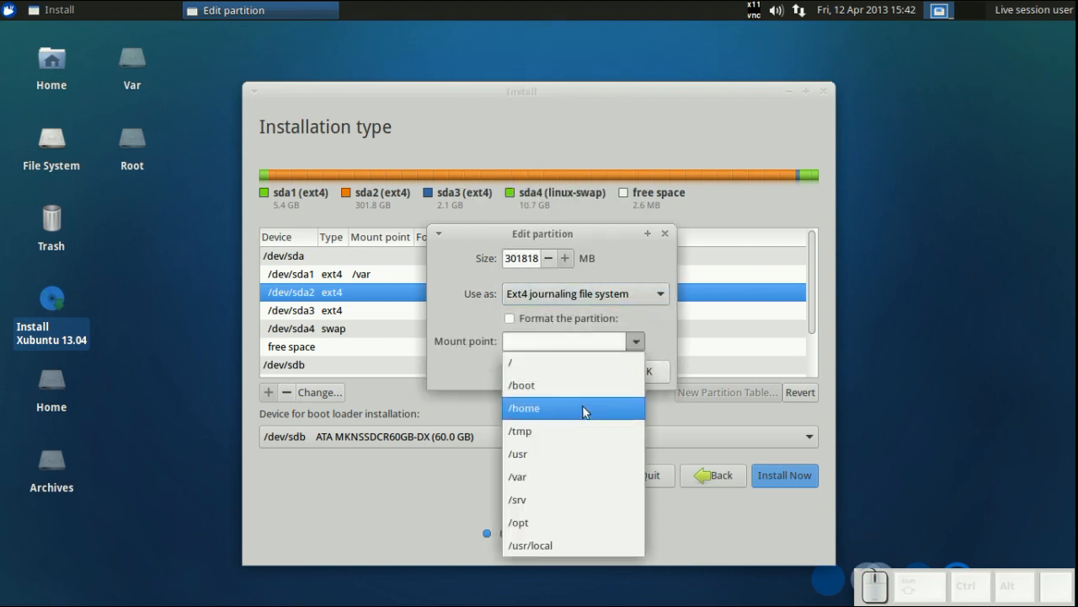
{"action": "left_click", "coordinate": [586, 409]}
{"action": "left_click", "coordinate": [640, 376]}
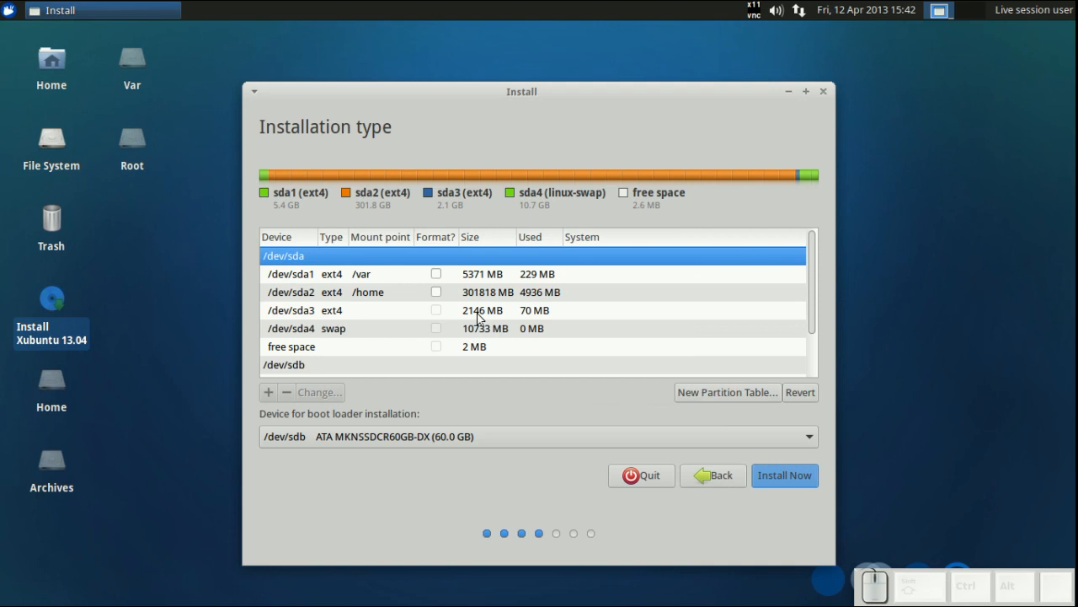
- Set /dev/sda3 to use the Ext4 journaling file system and enter /var/cache/apt/archives as its mount point
{"action": "left_click", "coordinate": [477, 313]}
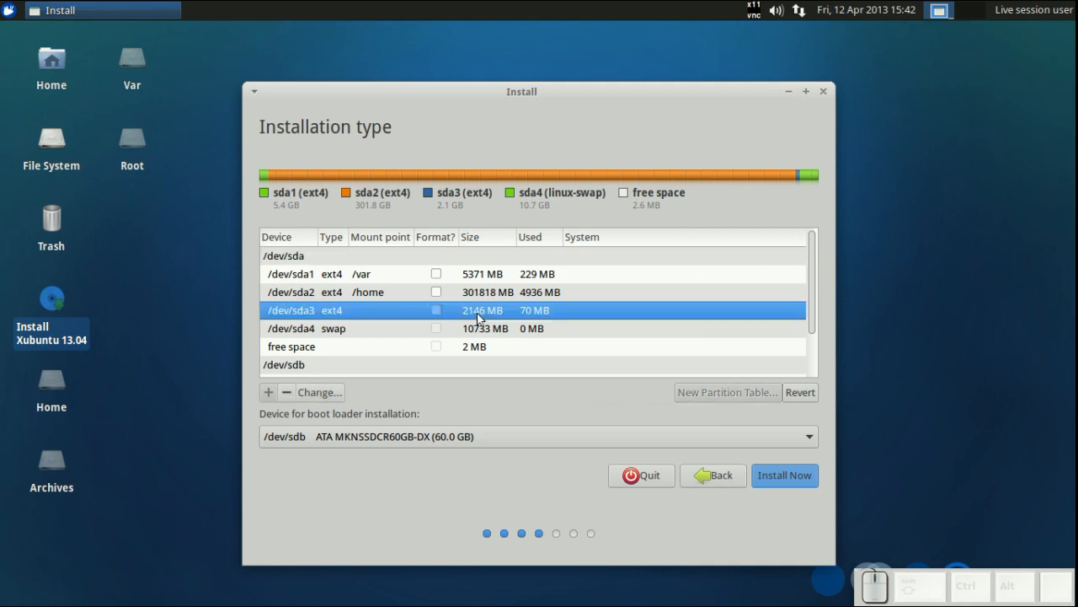
{"action": "left_click", "coordinate": [334, 394]}
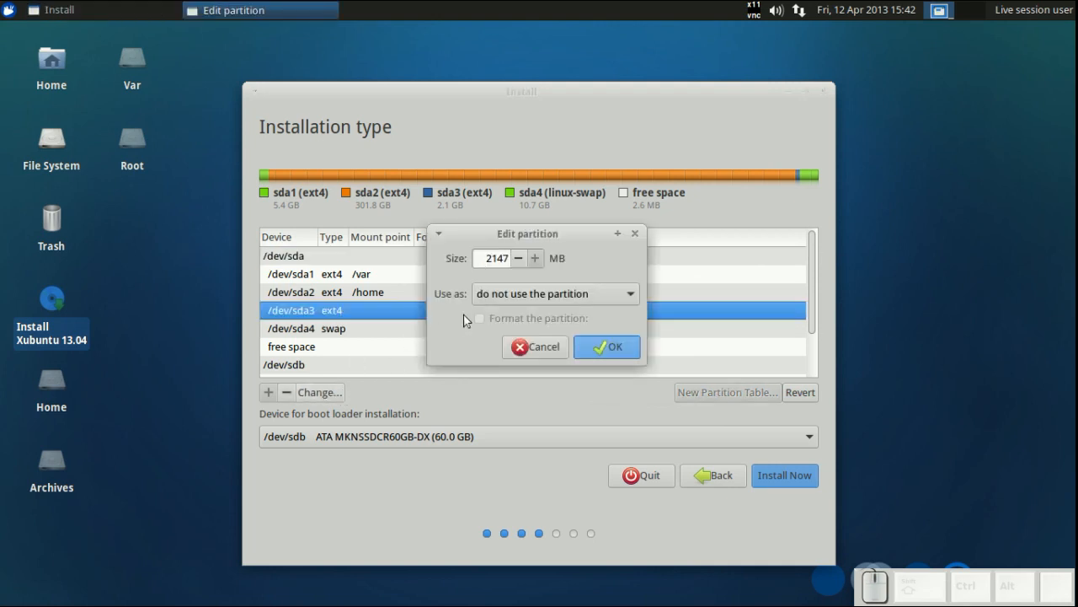
{"action": "left_click", "coordinate": [500, 297]}
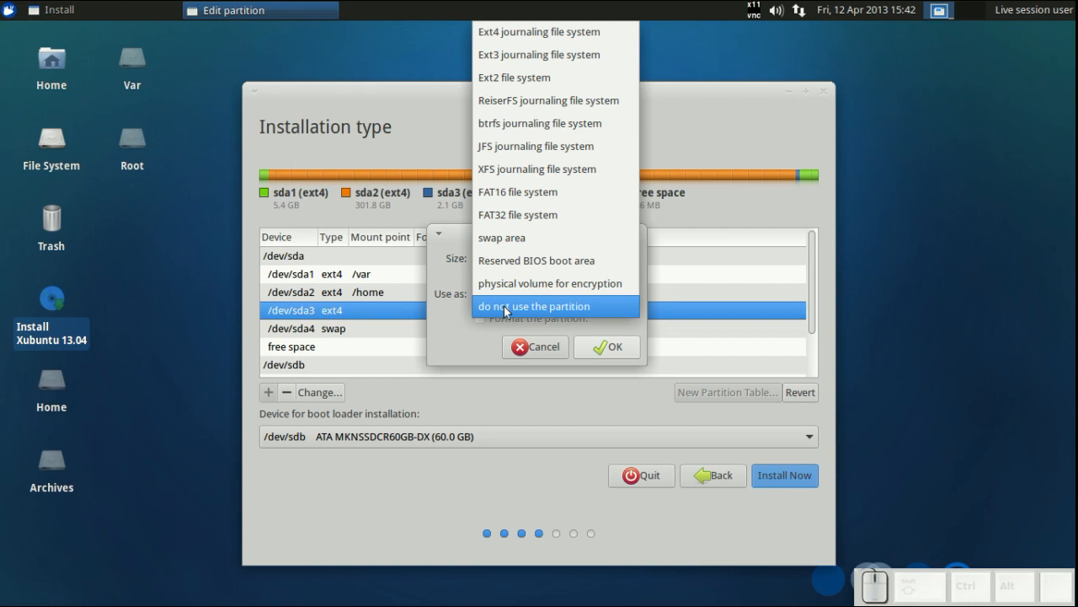
{"action": "left_click", "coordinate": [539, 29]}
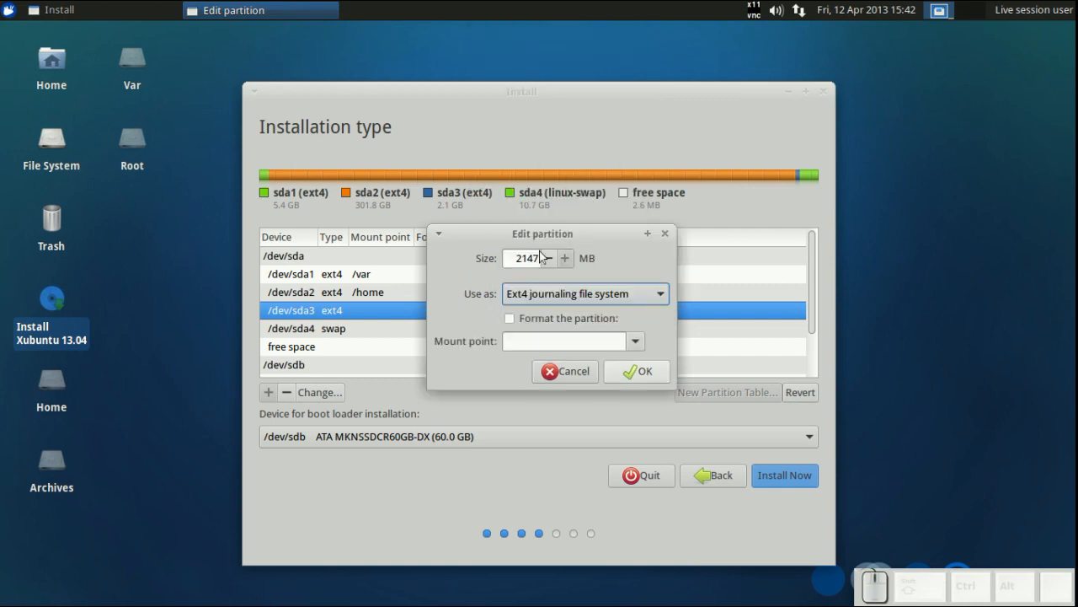
{"action": "left_click", "coordinate": [553, 337]}
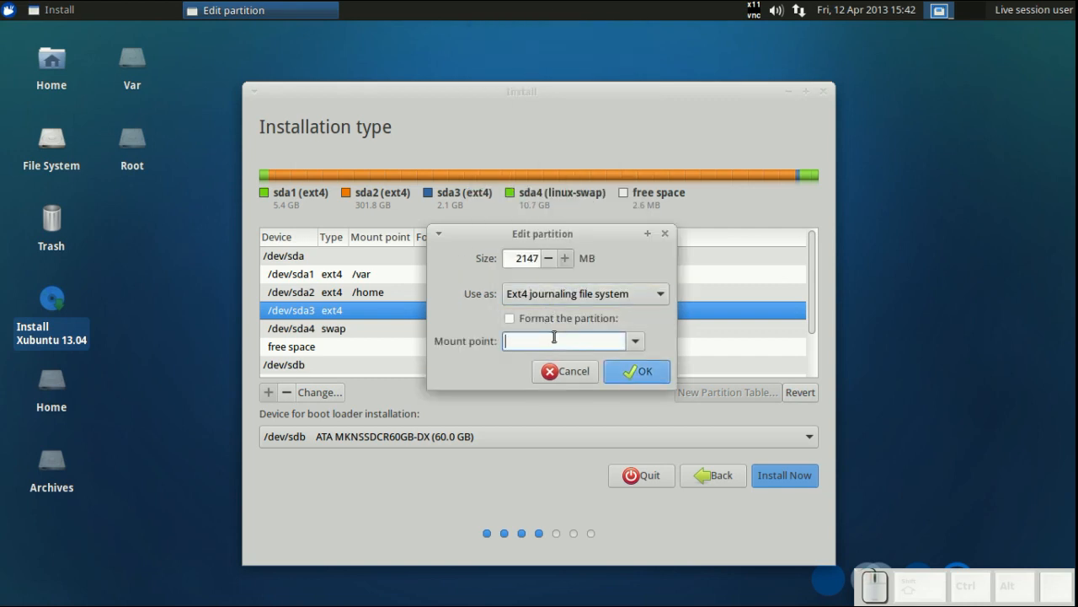
{"action": "type", "text": "/var"}
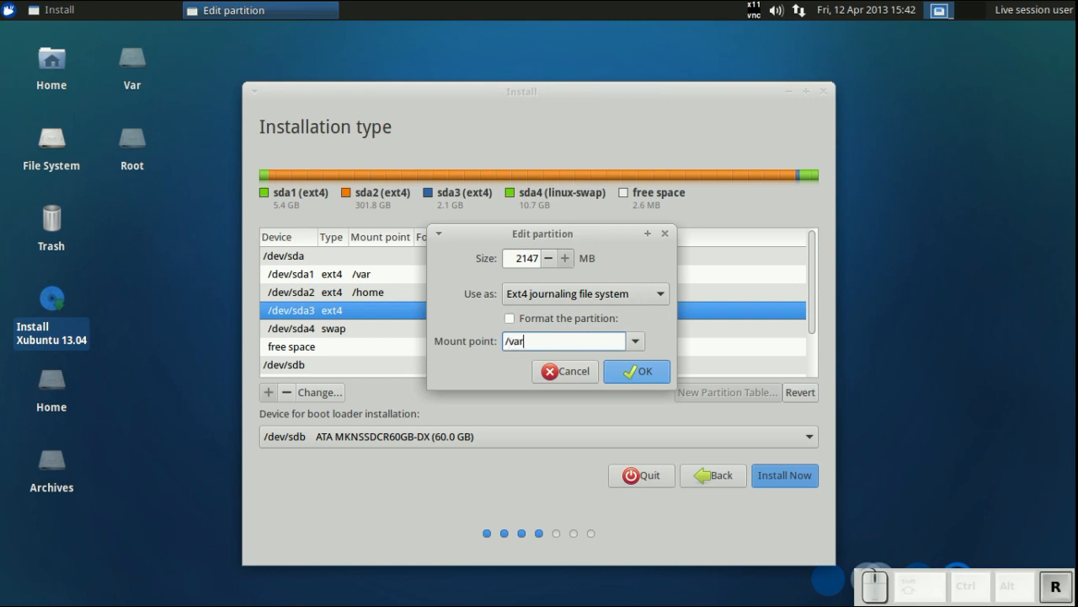
{"action": "type", "text": "/cache/"}
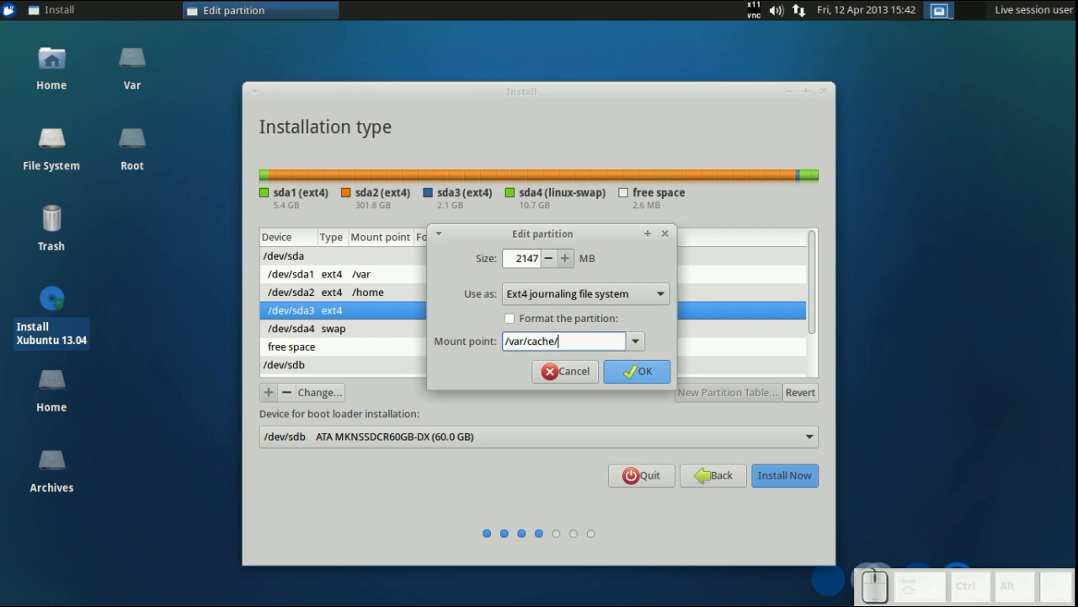
{"action": "type", "text": "apt/"}
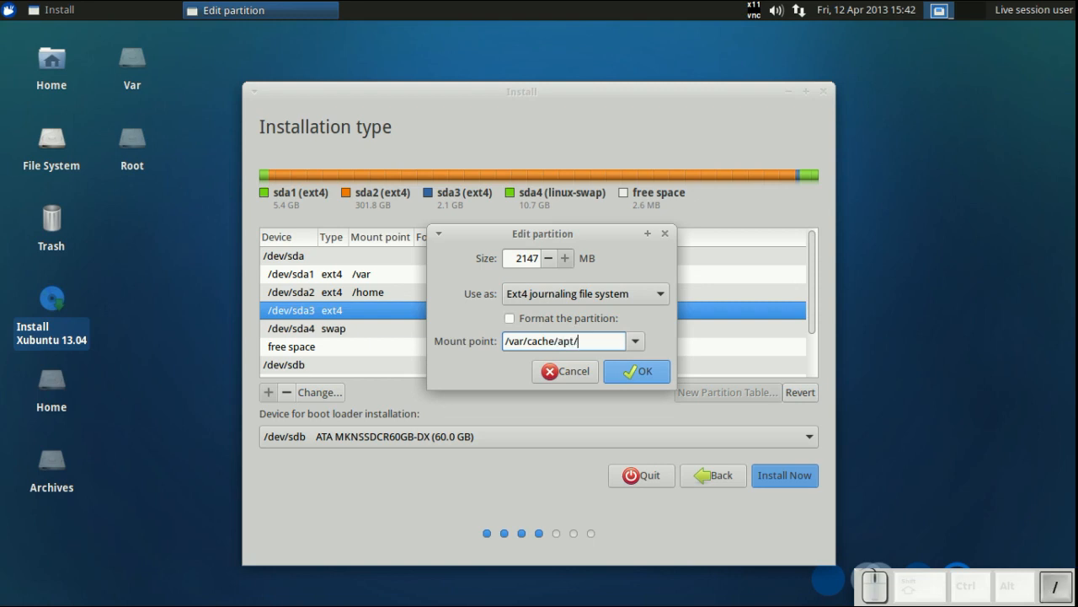
{"action": "type", "text": "archives"}
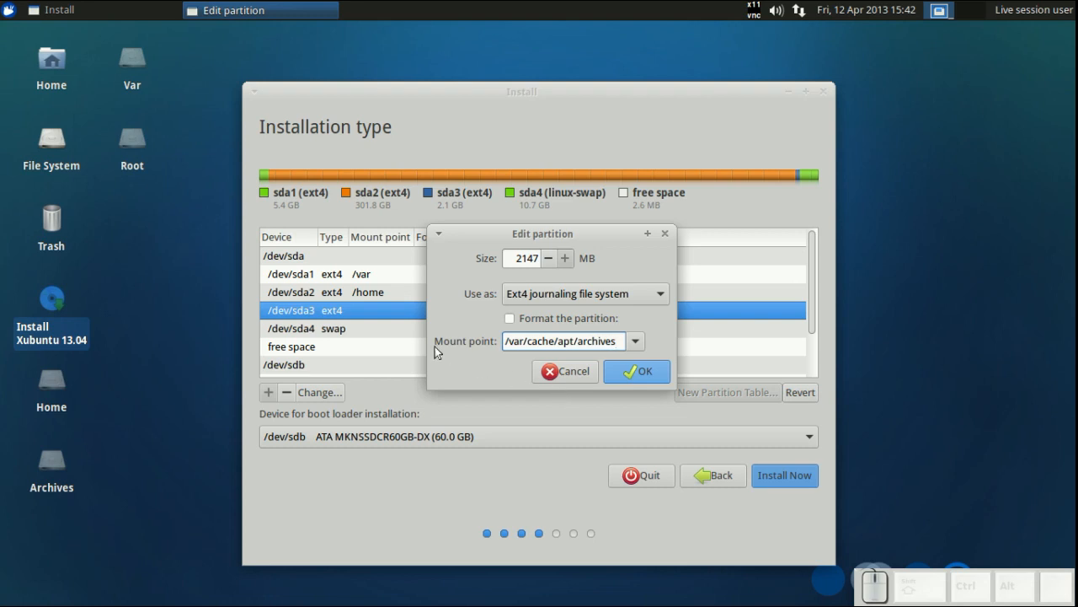
- Open a terminal and enter an ls command on /var/cache/apt/archives/ to check the path
{"action": "left_click", "coordinate": [8, 10]}
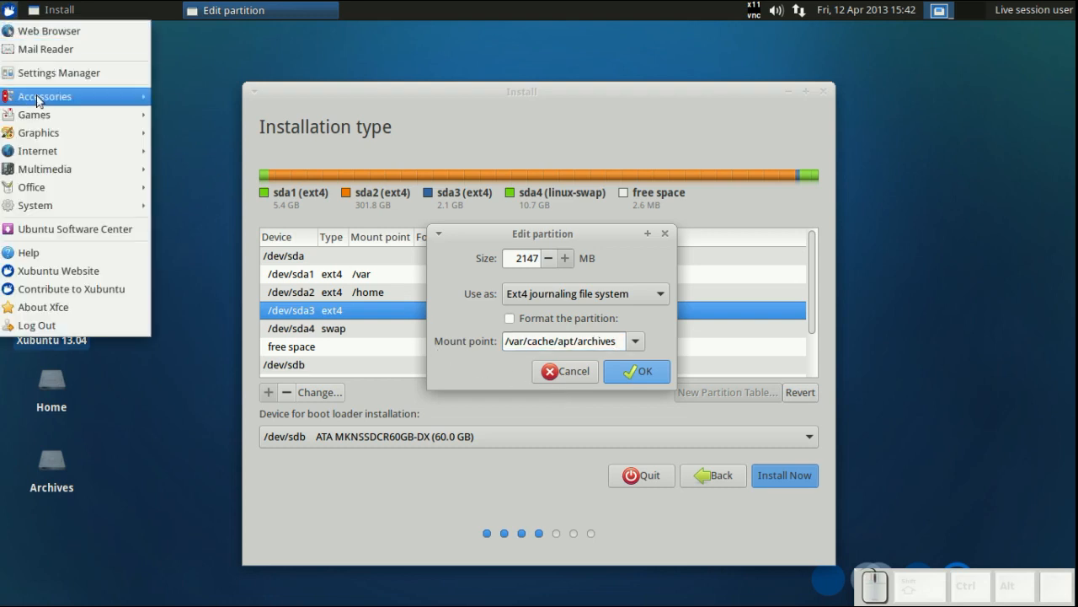
{"action": "mouse_move", "coordinate": [41, 96]}
{"action": "left_click", "coordinate": [219, 320]}
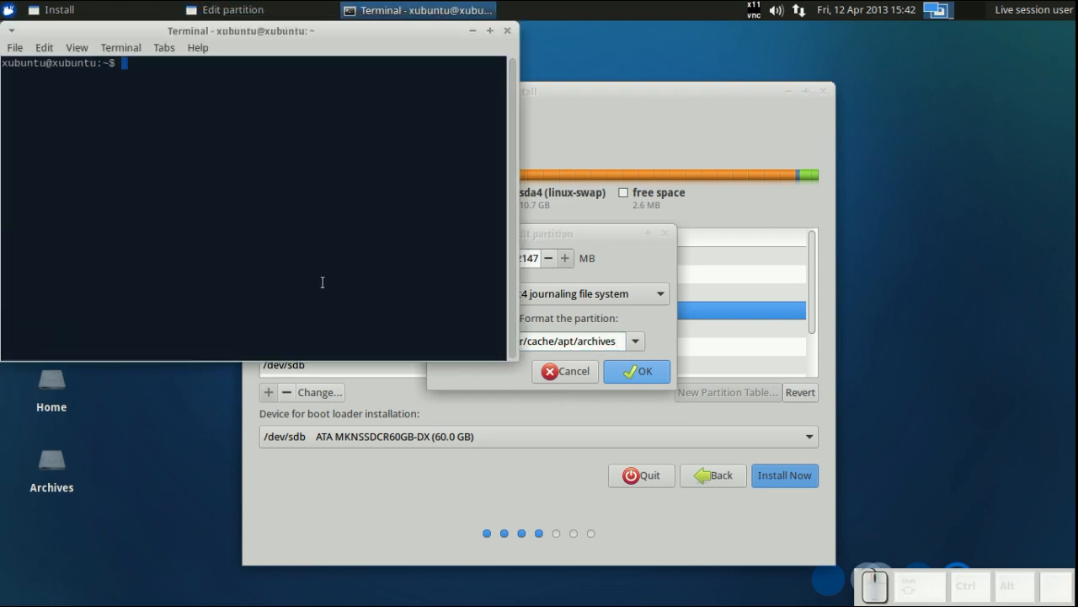
{"action": "type", "text": "ls /"}
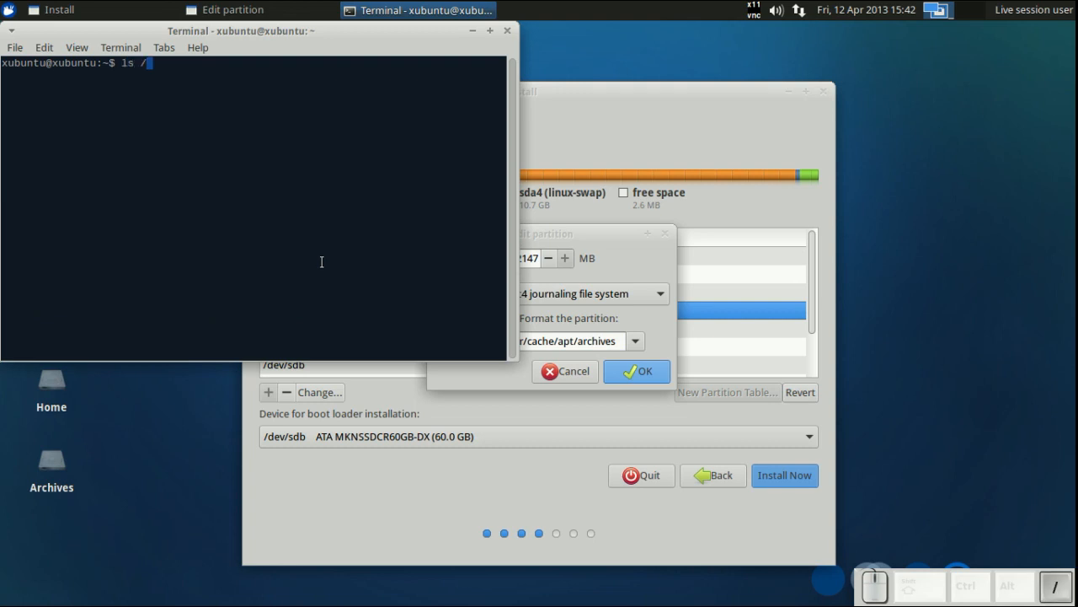
{"action": "type", "text": "var/ca"}
{"action": "key", "text": "Tab"}
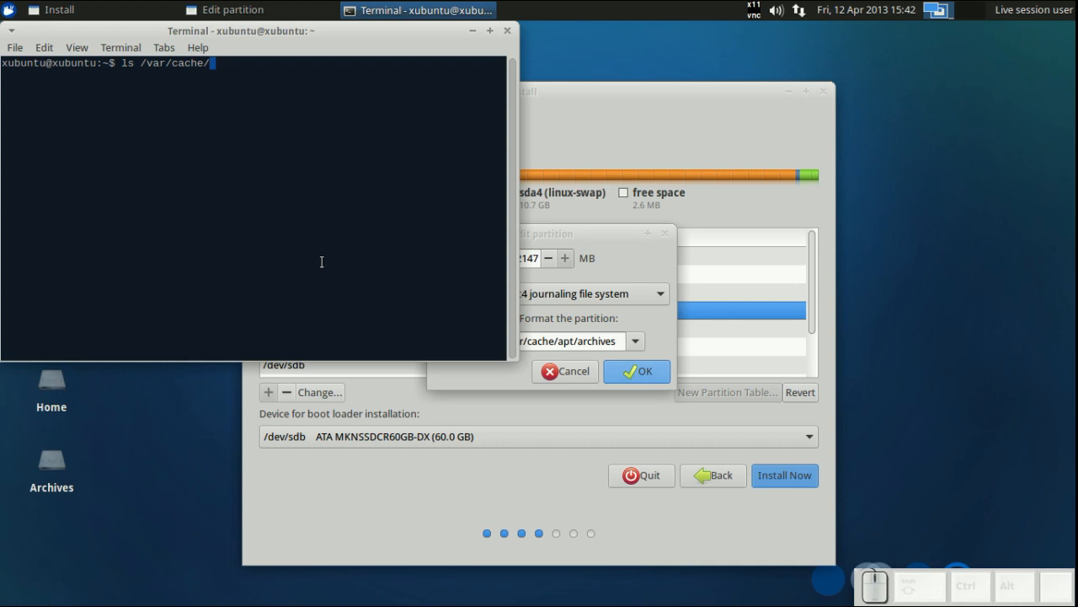
{"action": "type", "text": "a"}
{"action": "key", "text": "Tab"}
{"action": "type", "text": "a"}
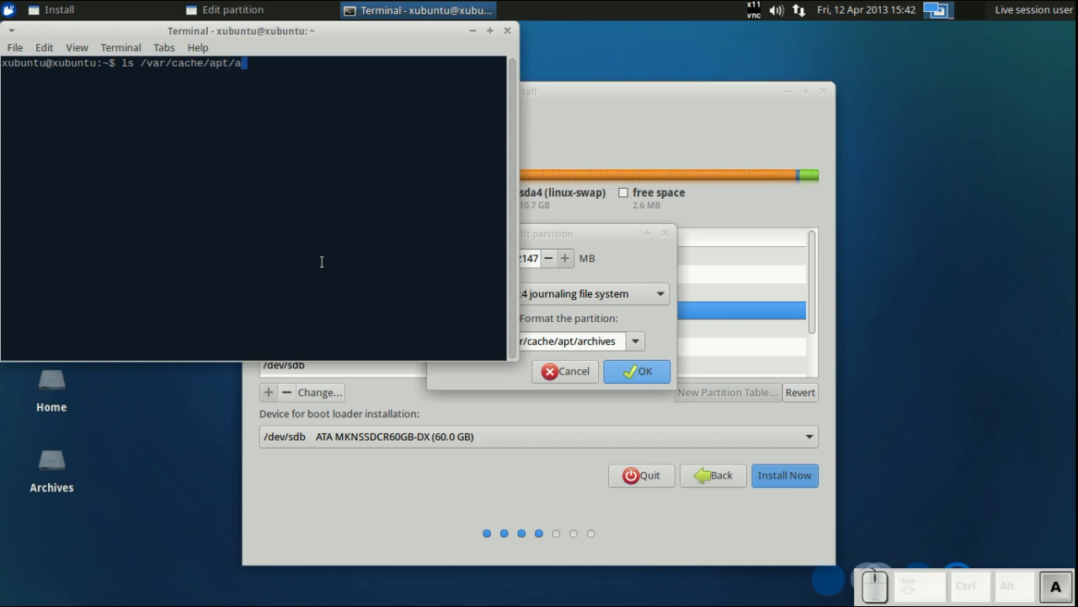
{"action": "key", "text": "Tab"}
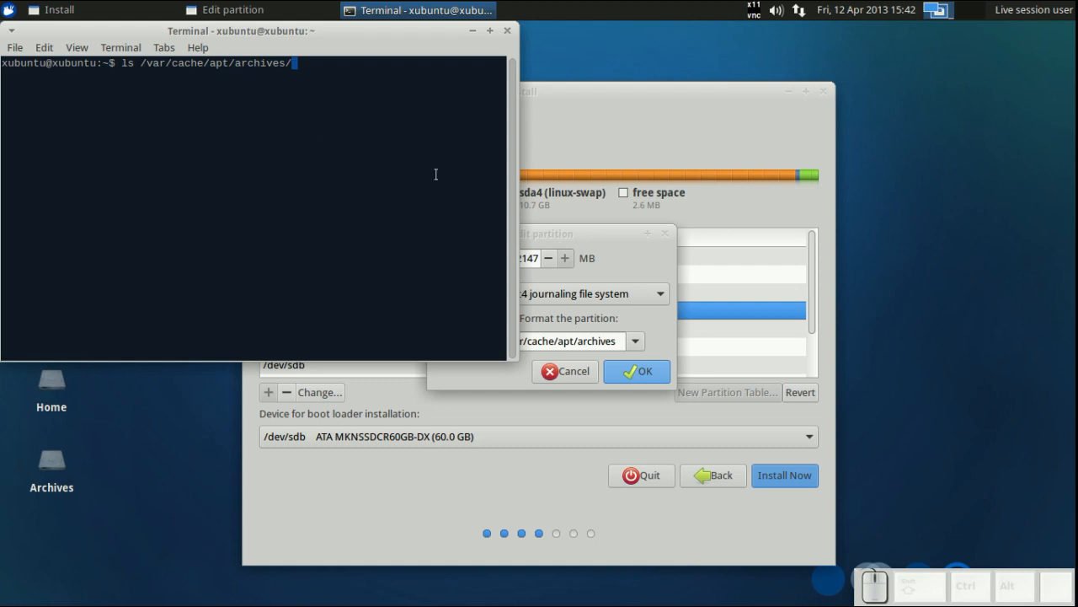
- Confirm the /dev/sda3 partition settings and close the terminal window
{"action": "left_click_drag", "start_coordinate": [546, 234], "coordinate": [278, 148]}
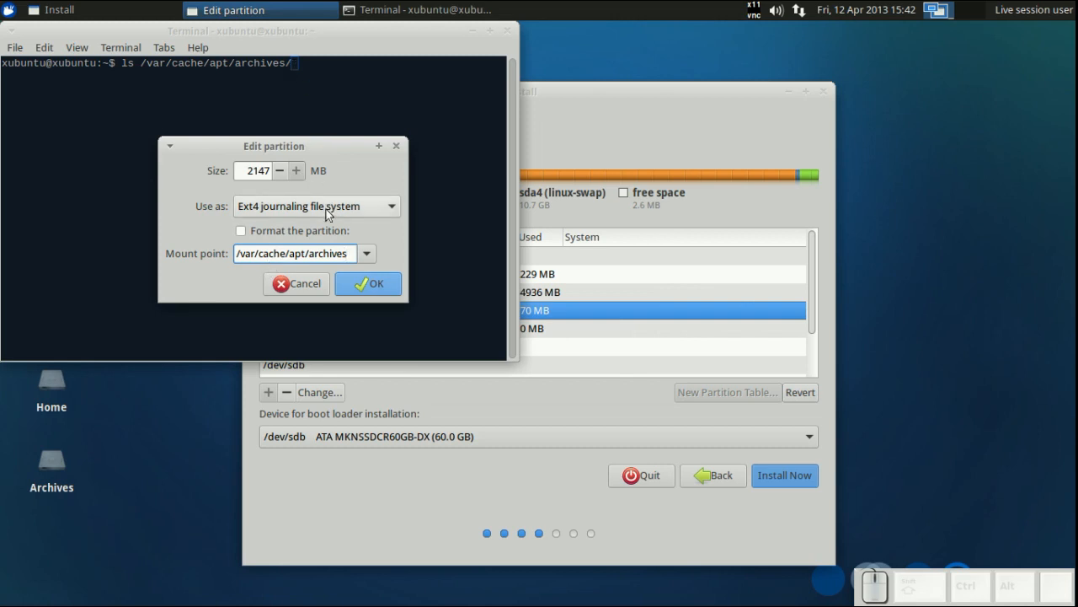
{"action": "left_click", "coordinate": [366, 284]}
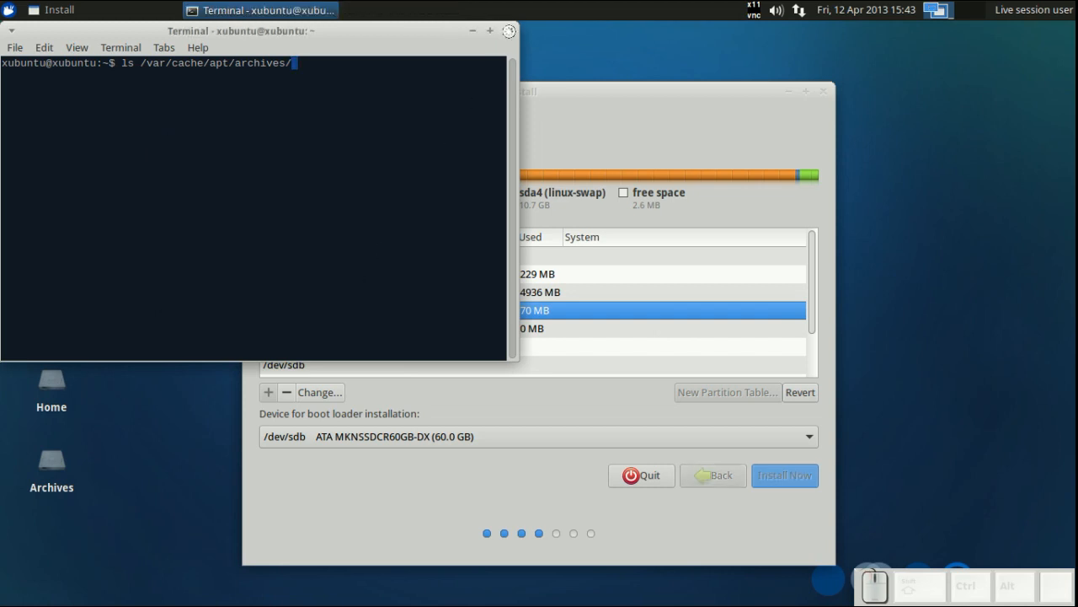
{"action": "left_click", "coordinate": [509, 31]}
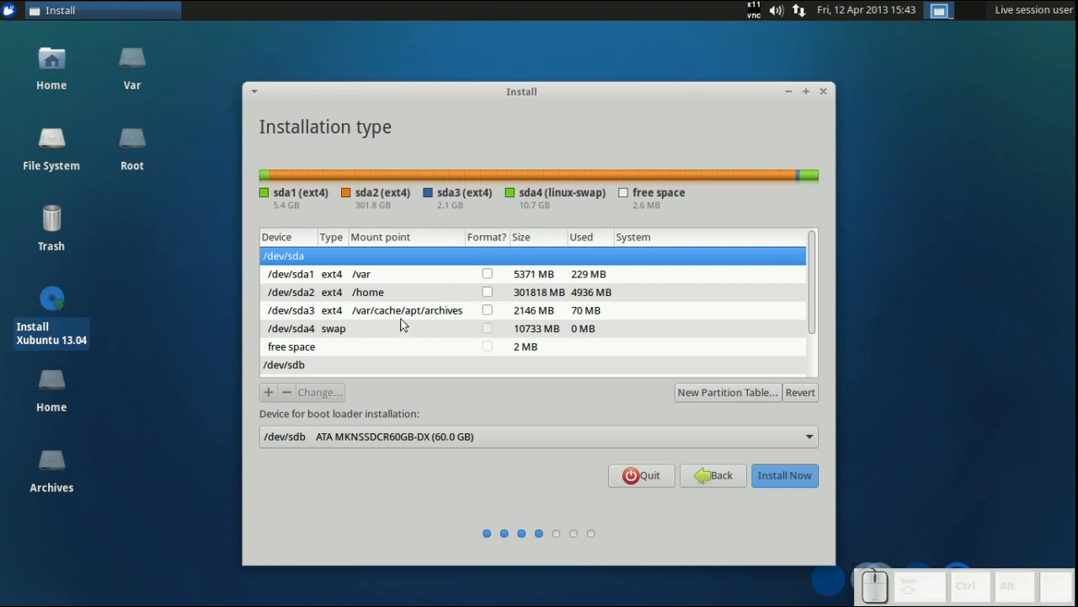
- Review the partition list, try to start the installation, and go back to the partitioner
{"action": "scroll", "coordinate": [402, 324], "scroll_direction": "down", "scroll_amount": 3}
{"action": "scroll", "coordinate": [401, 325], "scroll_direction": "down", "scroll_amount": 1}
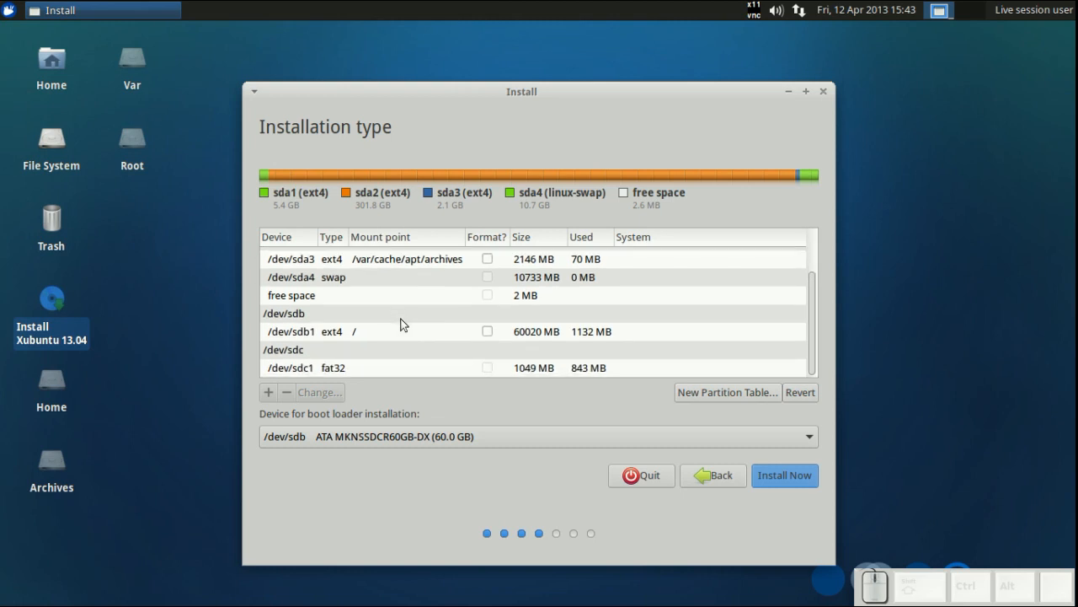
{"action": "scroll", "coordinate": [401, 324], "scroll_direction": "up", "scroll_amount": 4}
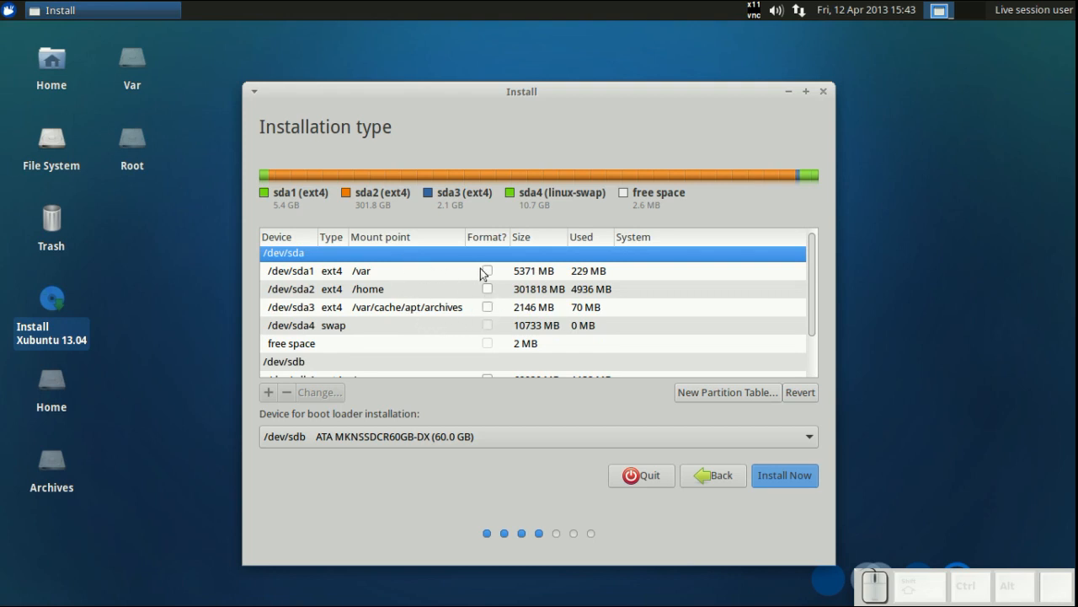
{"action": "scroll", "coordinate": [456, 290], "scroll_direction": "down", "scroll_amount": 2}
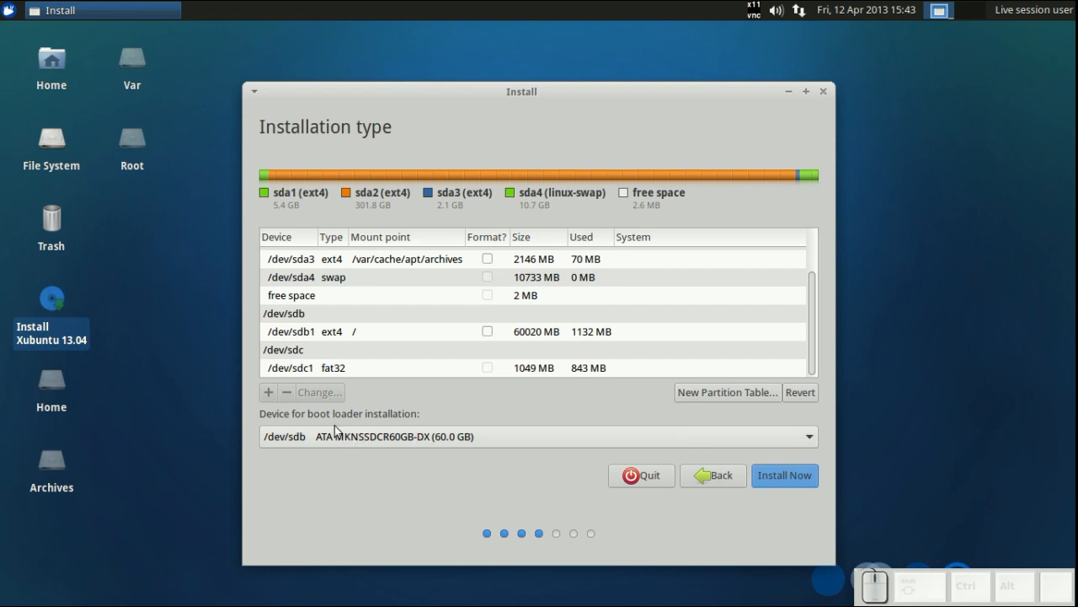
{"action": "left_click", "coordinate": [783, 475]}
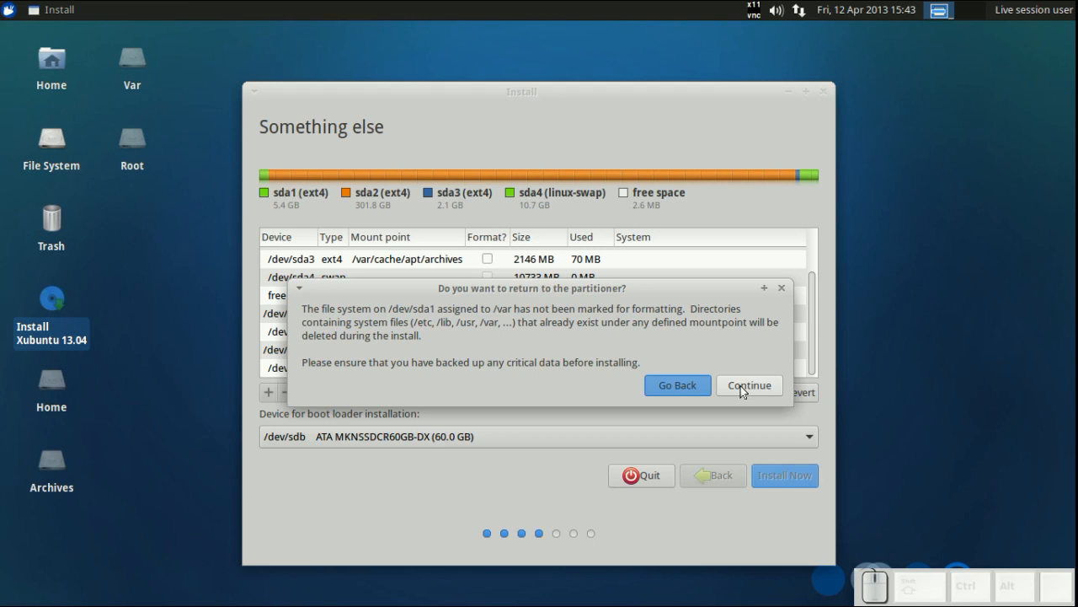
{"action": "left_click", "coordinate": [683, 385]}
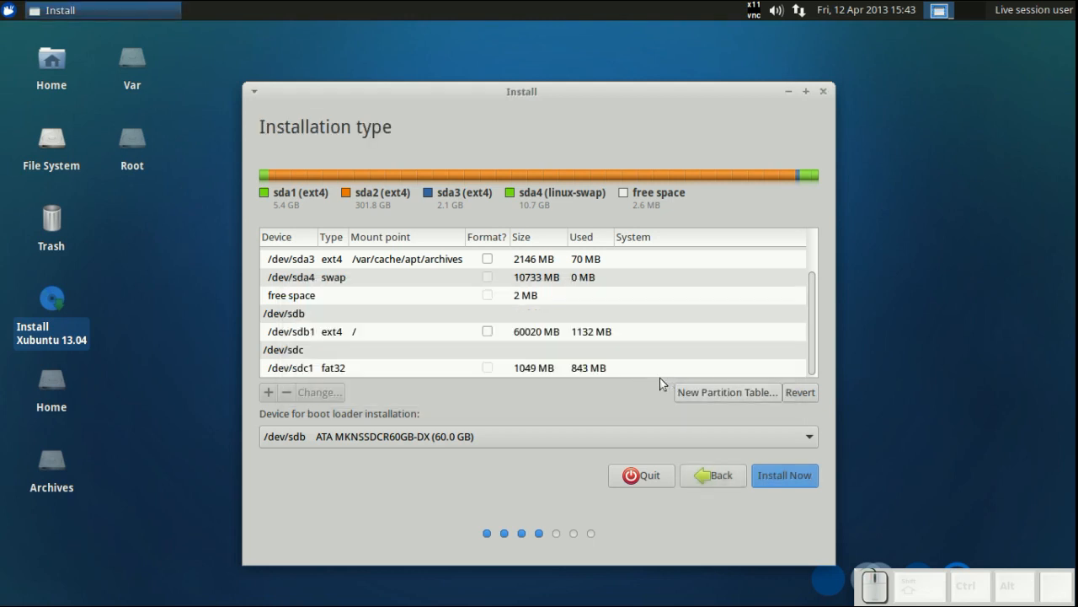
- Mark the /dev/sda1 partition mounted at /var to be formatted
{"action": "scroll", "coordinate": [625, 353], "scroll_direction": "up", "scroll_amount": 3}
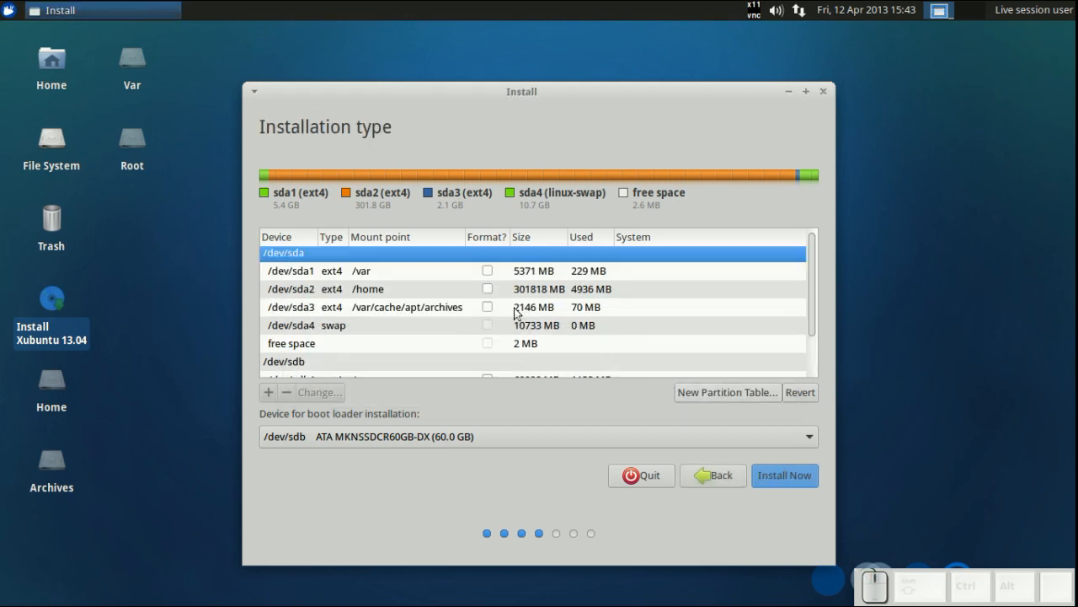
{"action": "left_click", "coordinate": [484, 273]}
{"action": "left_click", "coordinate": [331, 394]}
{"action": "left_click", "coordinate": [397, 276]}
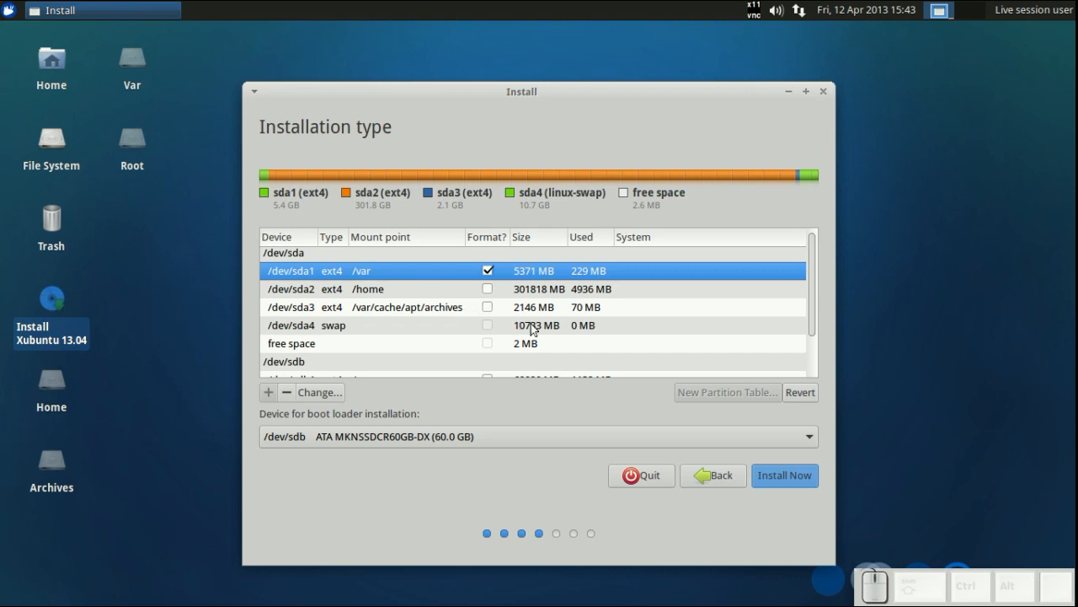
- Start the installation and continue past the warning about the unformatted /var/cache/apt/archives partition
{"action": "scroll", "coordinate": [531, 330], "scroll_direction": "down", "scroll_amount": 1}
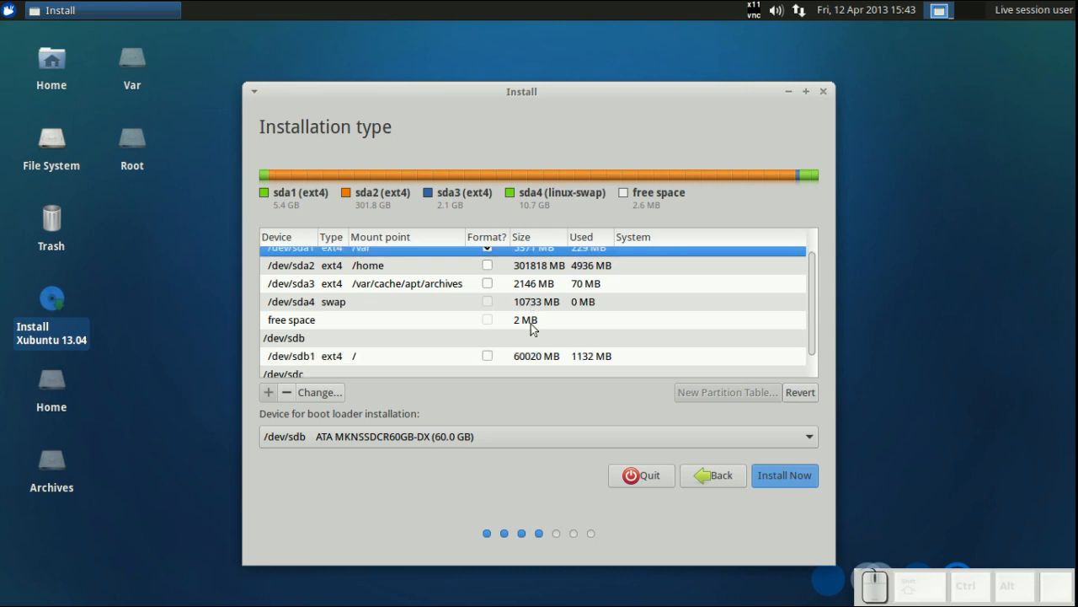
{"action": "left_click", "coordinate": [806, 480]}
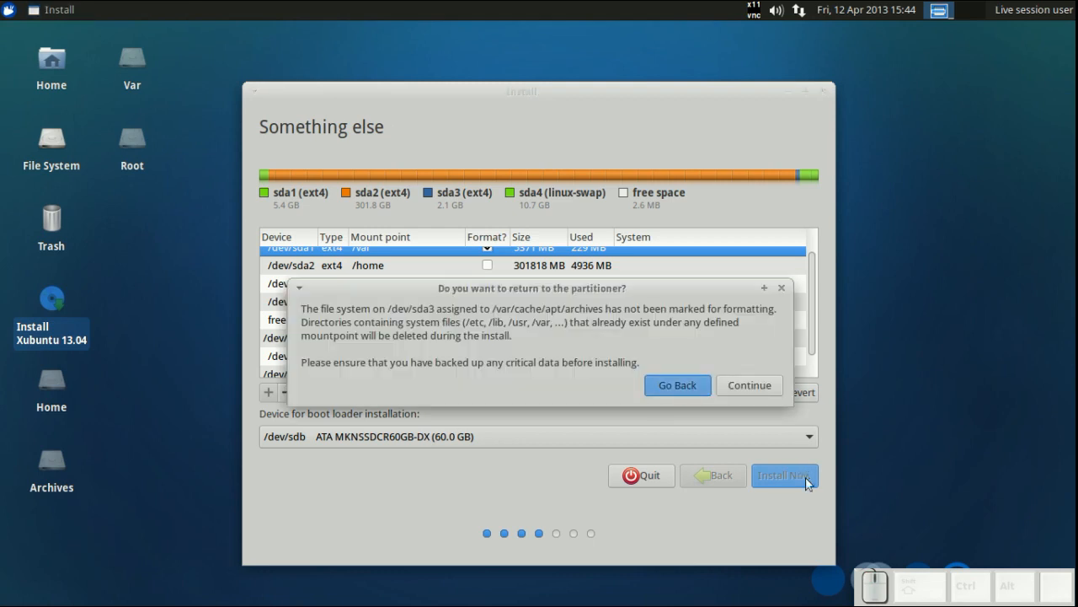
{"action": "left_click", "coordinate": [757, 386]}
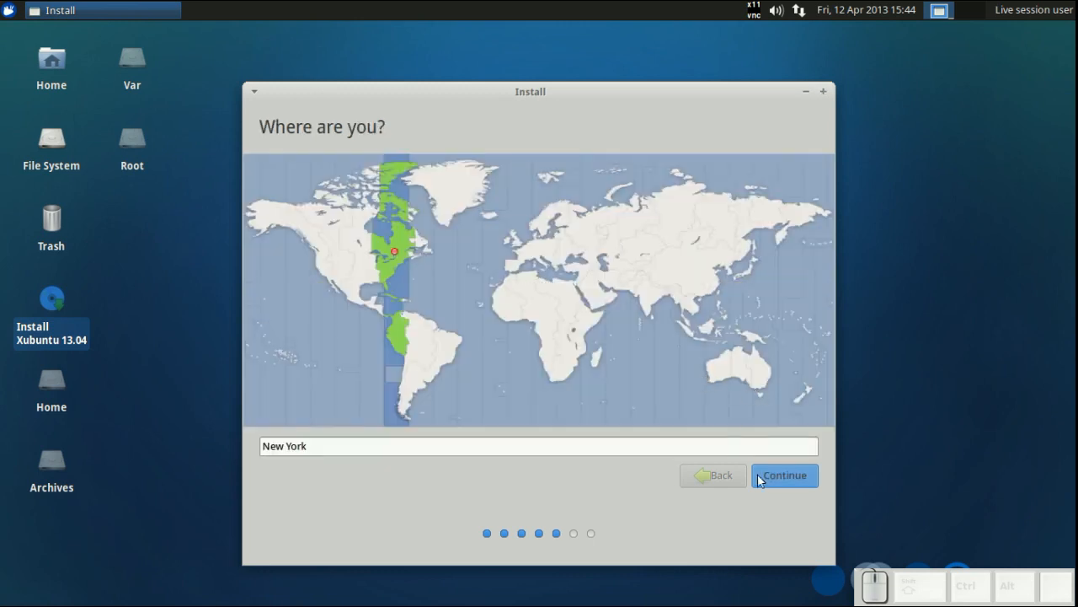
- Accept the New York location and the English (US) keyboard layout
{"action": "left_click", "coordinate": [771, 477]}
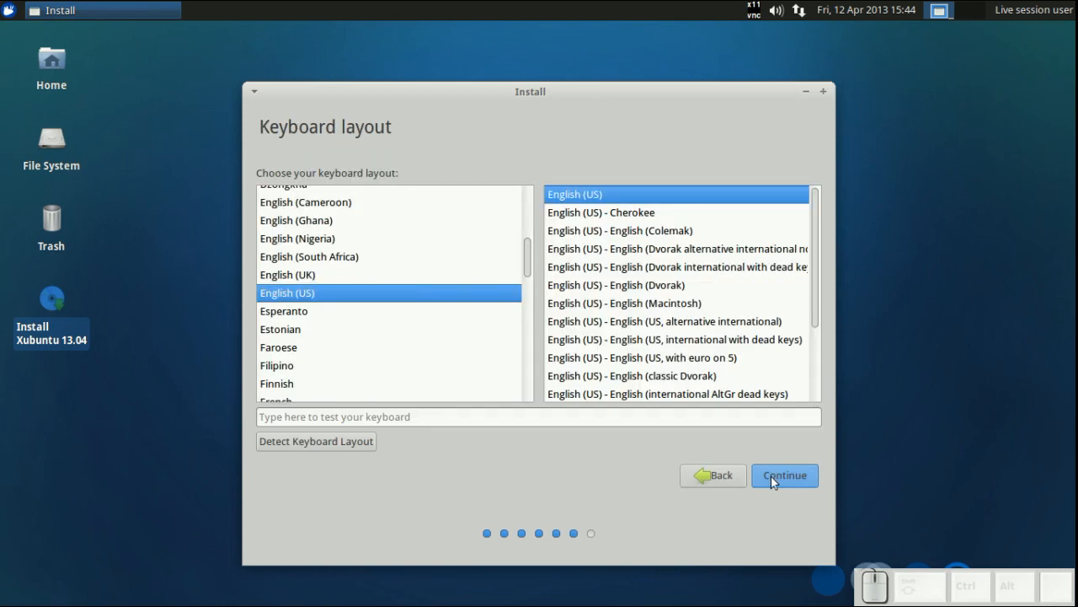
{"action": "left_click", "coordinate": [770, 476]}
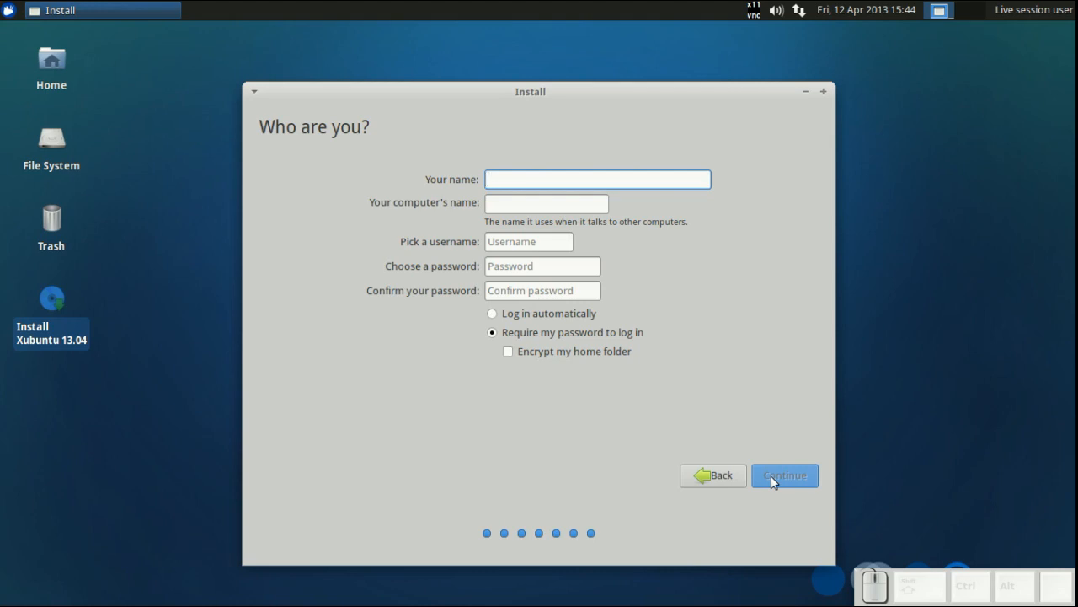
- Enter the user's name in the name field, retyping it after a correction
{"action": "type", "text": "Chad"}
{"action": "key", "text": "BackSpace"}
{"action": "key", "text": "BackSpace"}
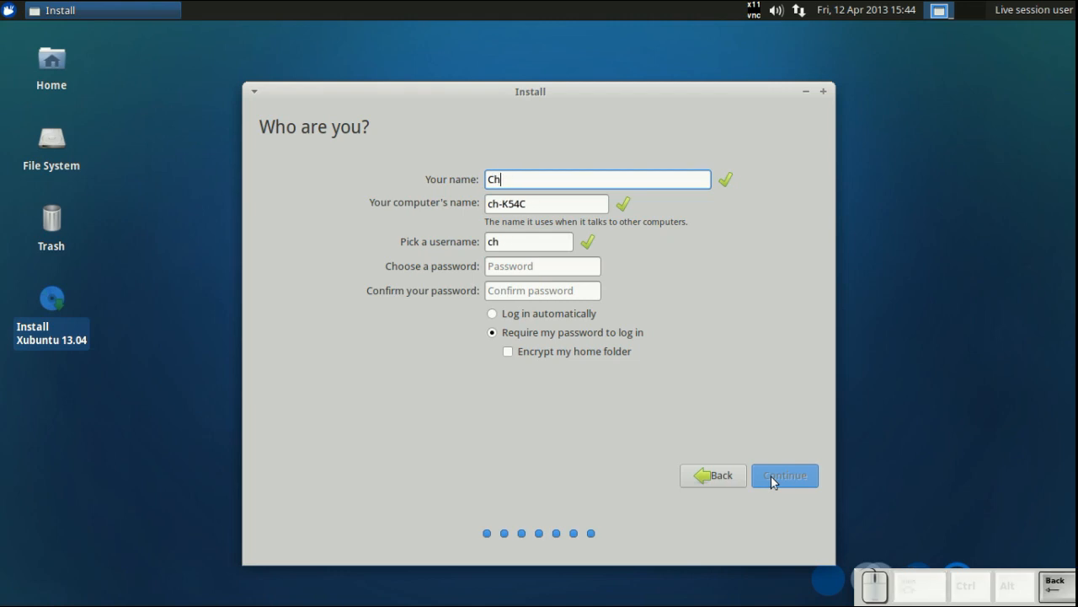
{"action": "key", "text": "BackSpace"}
{"action": "key", "text": "BackSpace"}
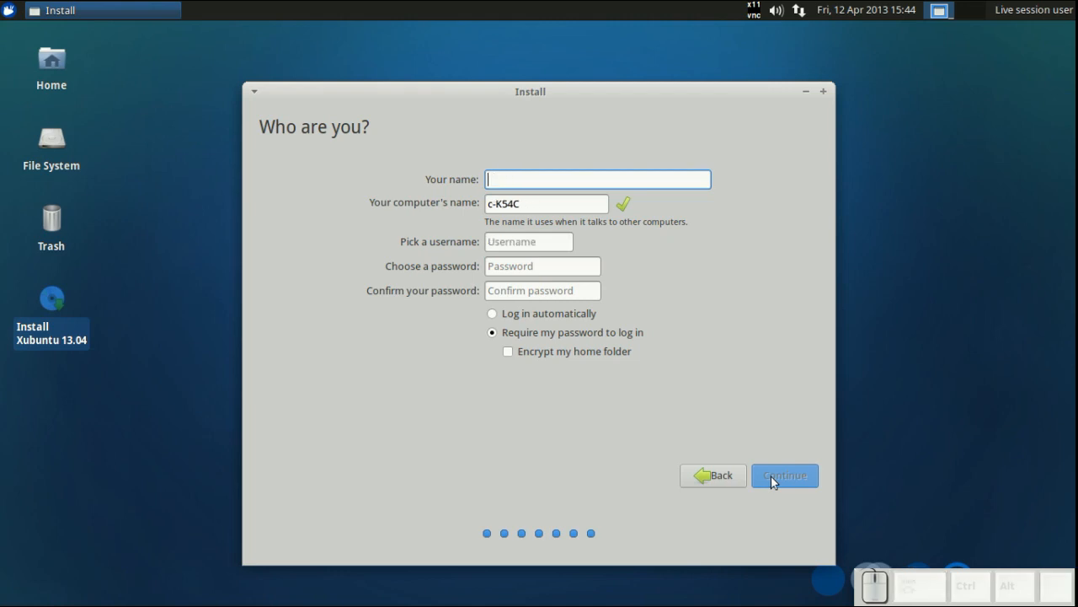
{"action": "type", "text": "Chad"}
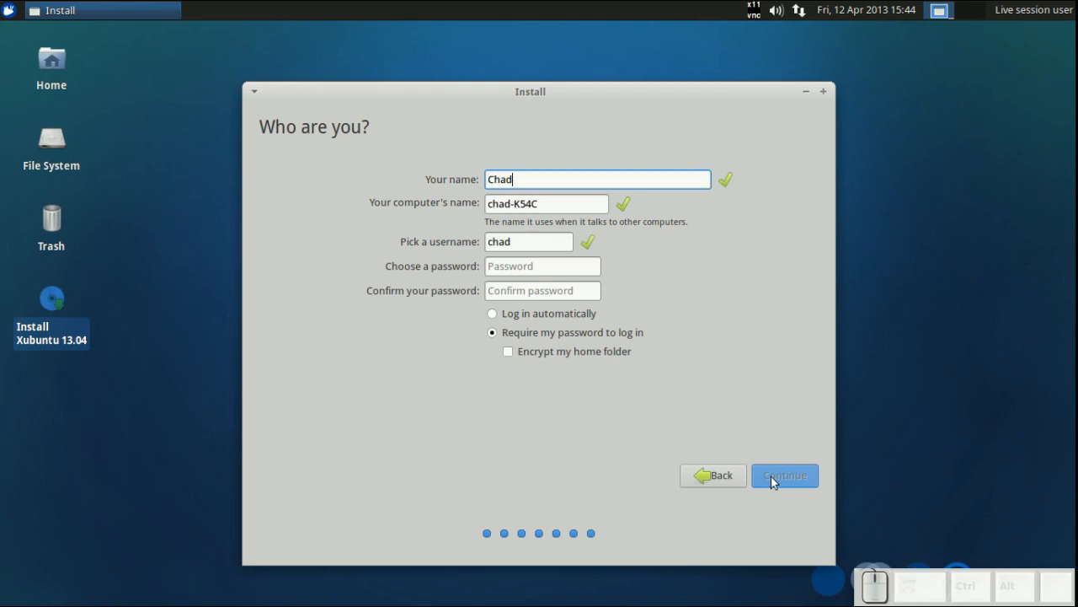
- Replace the suggested computer name with A54C-NB91
{"action": "key", "text": "Tab"}
{"action": "key", "text": "Home"}
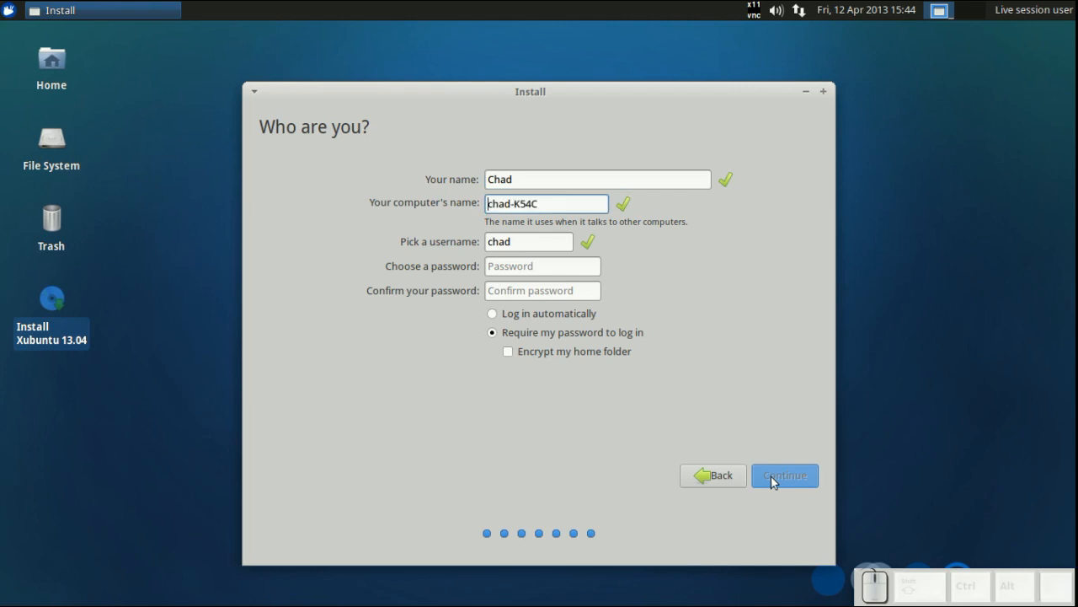
{"action": "key", "text": "Delete"}
{"action": "key", "text": "Delete"}
{"action": "key", "text": "Delete"}
{"action": "key", "text": "Delete"}
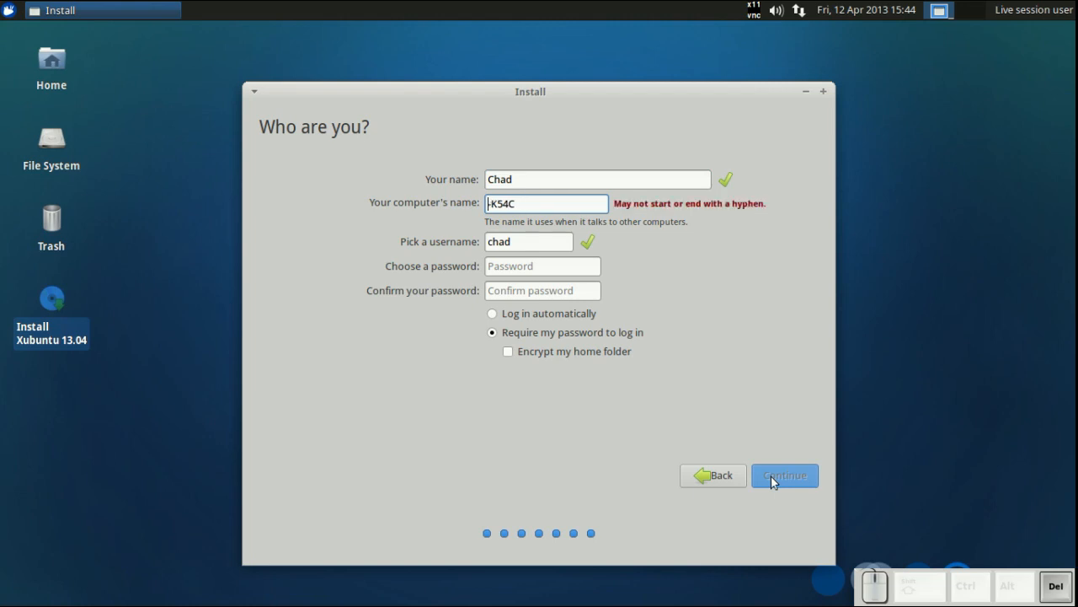
{"action": "key", "text": "Delete"}
{"action": "key", "text": "Delete"}
{"action": "key", "text": "Delete"}
{"action": "key", "text": "Delete"}
{"action": "key", "text": "Delete"}
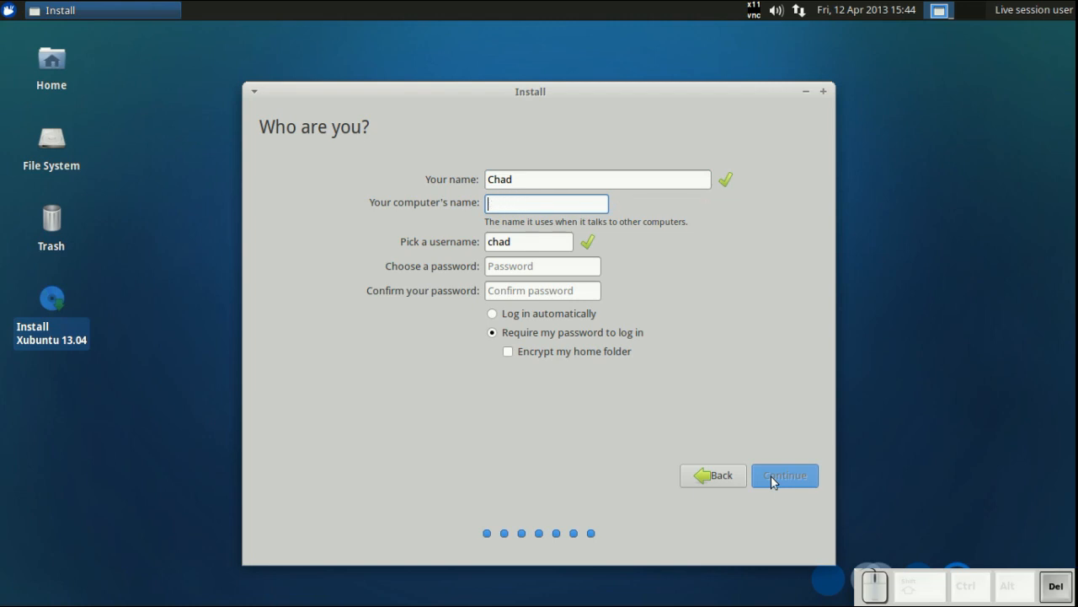
{"action": "key", "text": "shift"}
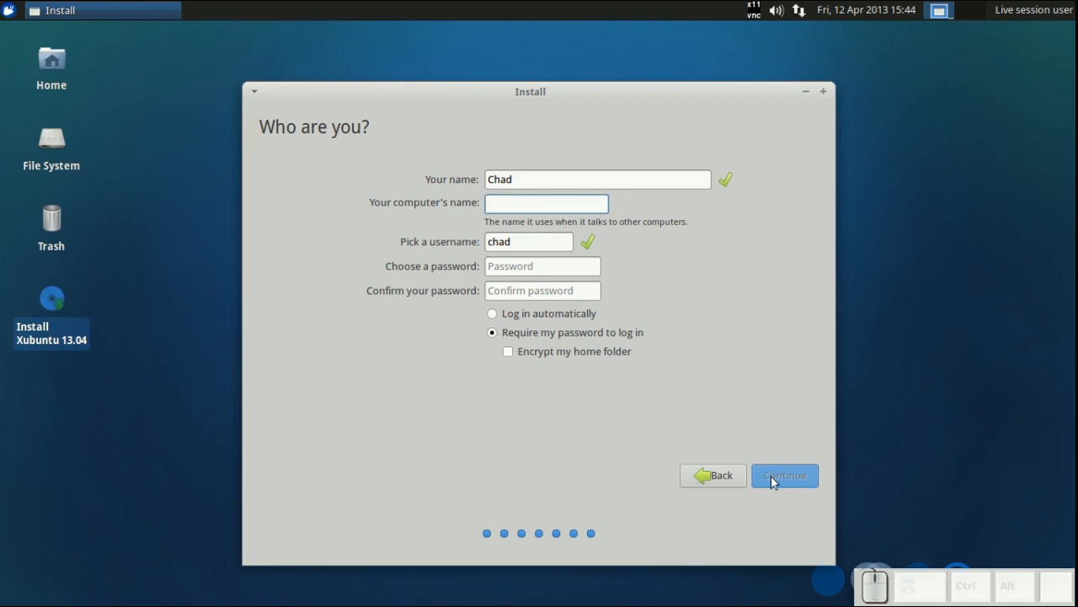
{"action": "type", "text": "a54c"}
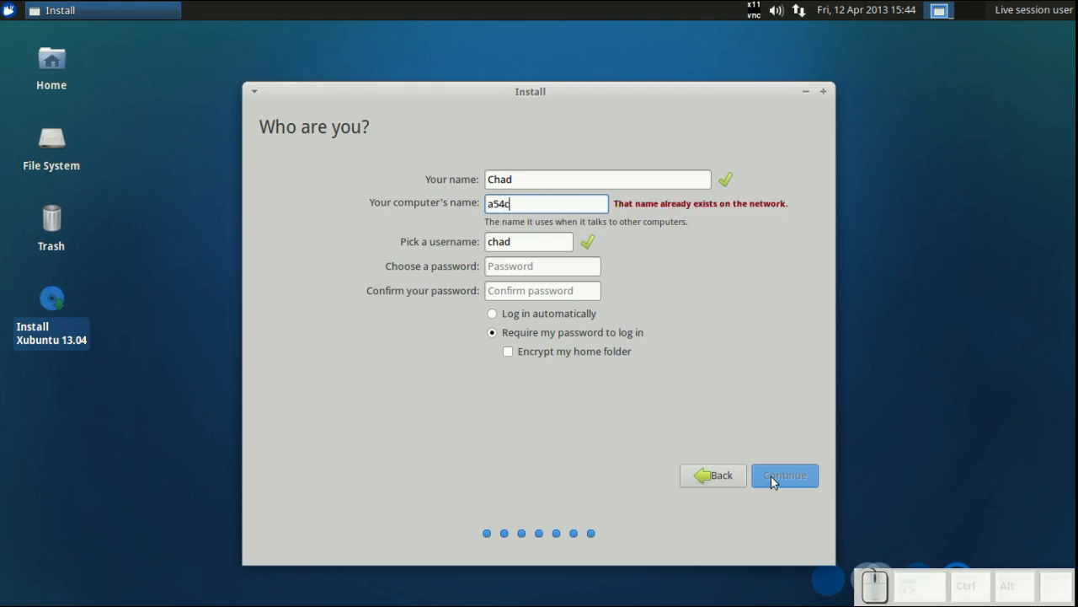
{"action": "key", "text": "BackSpace"}
{"action": "key", "text": "BackSpace"}
{"action": "key", "text": "BackSpace"}
{"action": "key", "text": "BackSpace"}
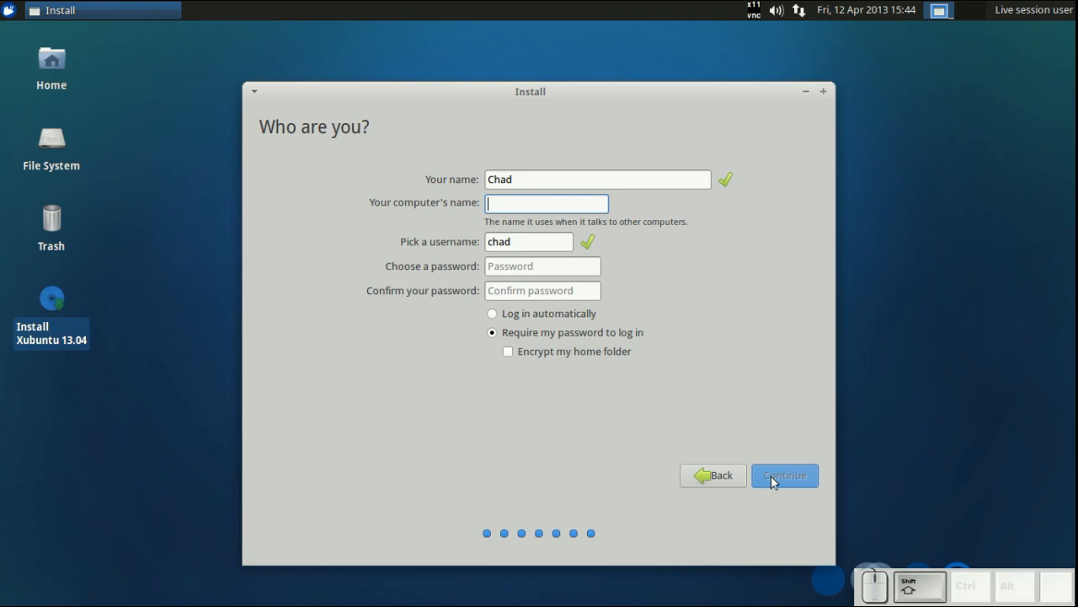
{"action": "type", "text": "A%$C-NB"}
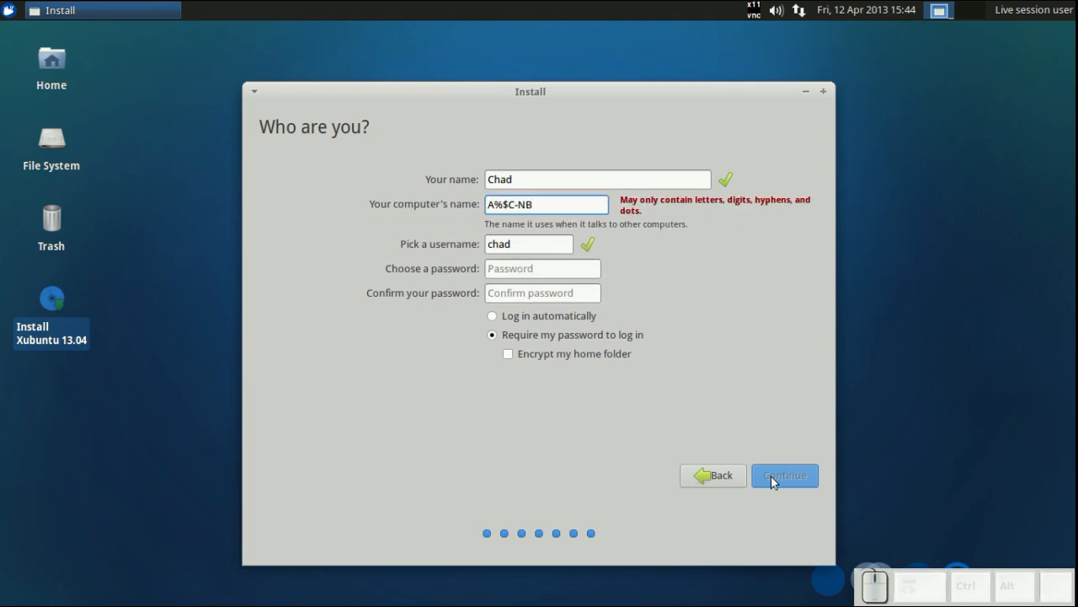
{"action": "type", "text": "91"}
{"action": "key", "text": "Left"}
{"action": "key", "text": "Left"}
{"action": "key", "text": "Left"}
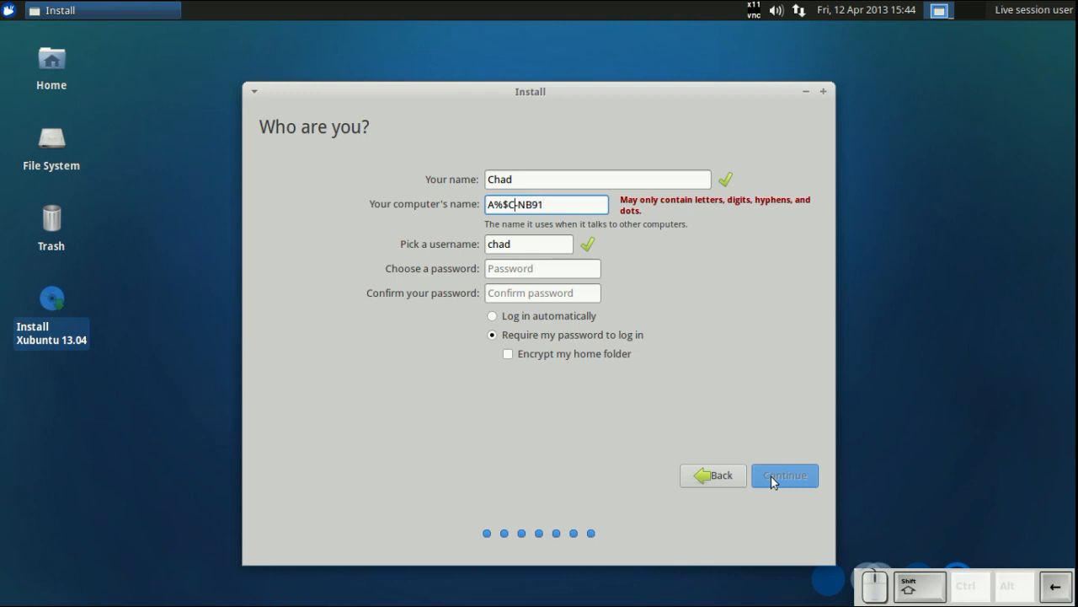
{"action": "key", "text": "Left"}
{"action": "key", "text": "BackSpace"}
{"action": "key", "text": "BackSpace"}
{"action": "type", "text": "54"}
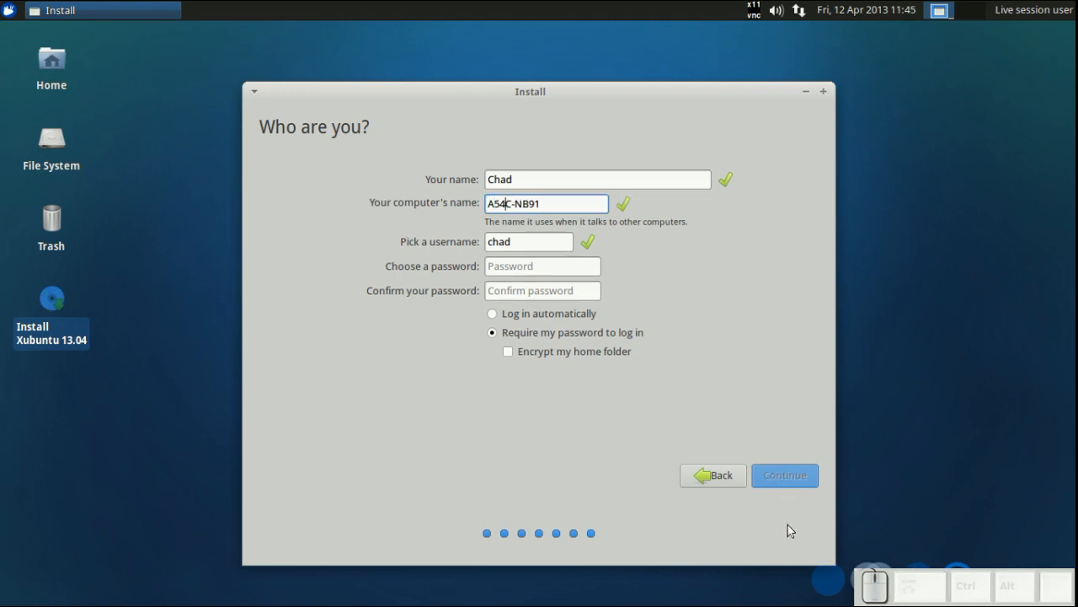
- Enter and confirm the account password, then continue to begin installing
{"action": "left_click", "coordinate": [533, 263]}
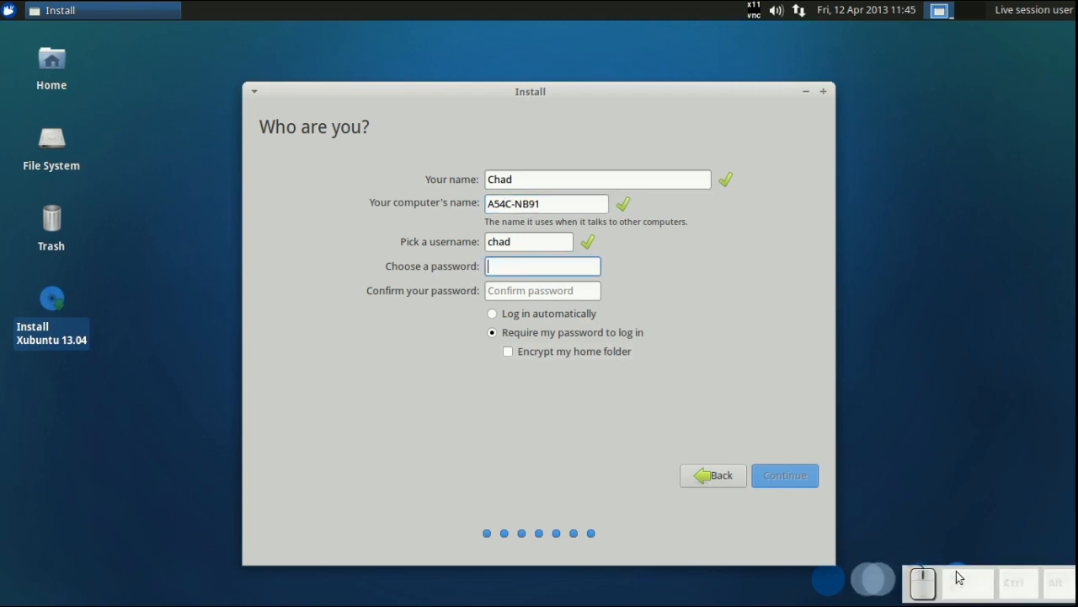
{"action": "left_click", "coordinate": [556, 268]}
{"action": "type", "text": "*******"}
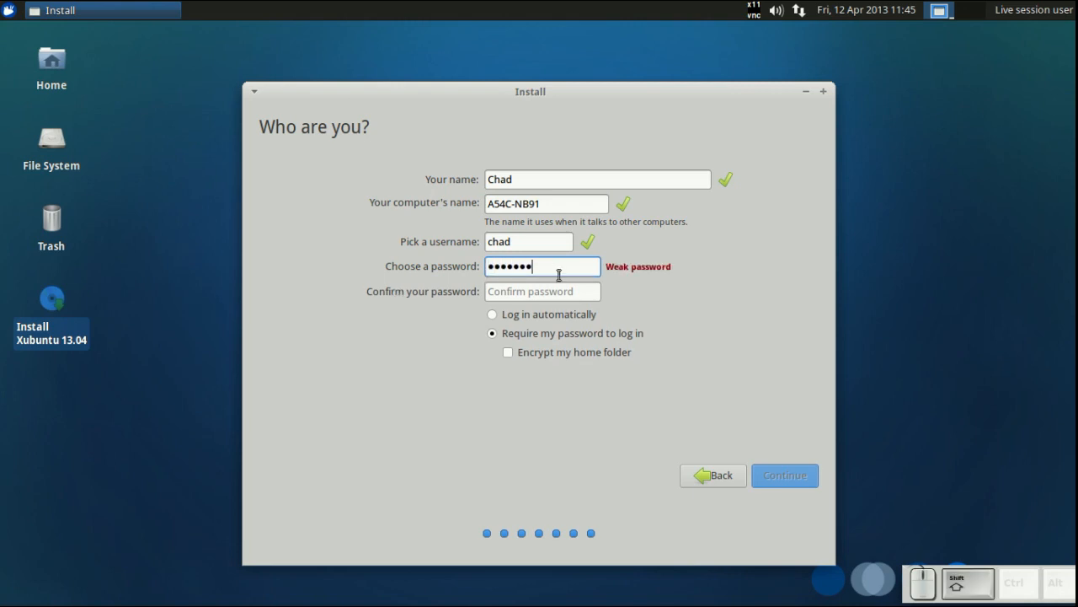
{"action": "left_click", "coordinate": [563, 289]}
{"action": "type", "text": "*****"}
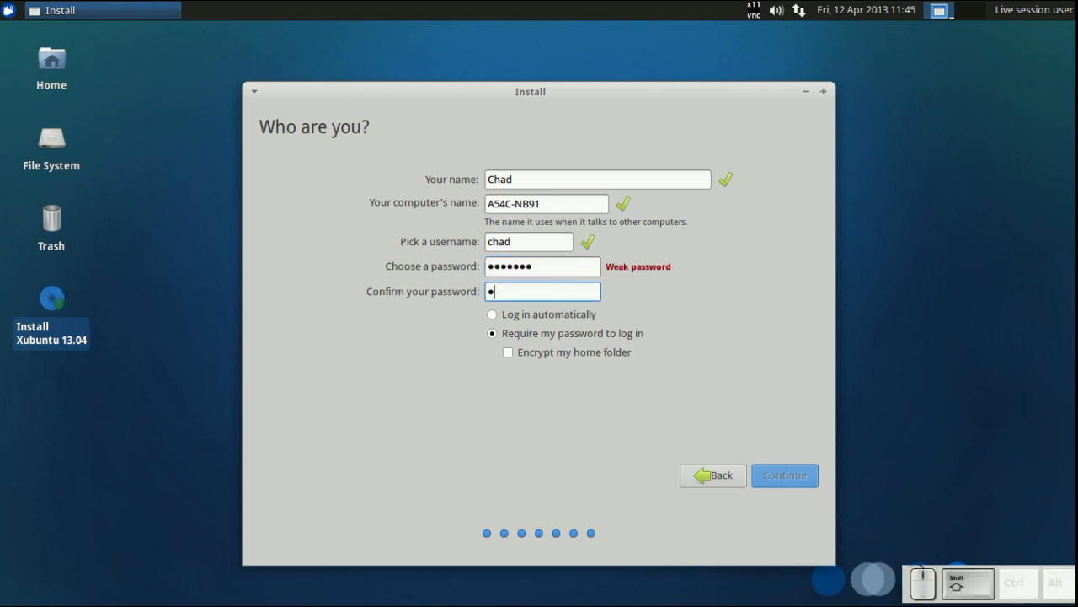
{"action": "type", "text": "**"}
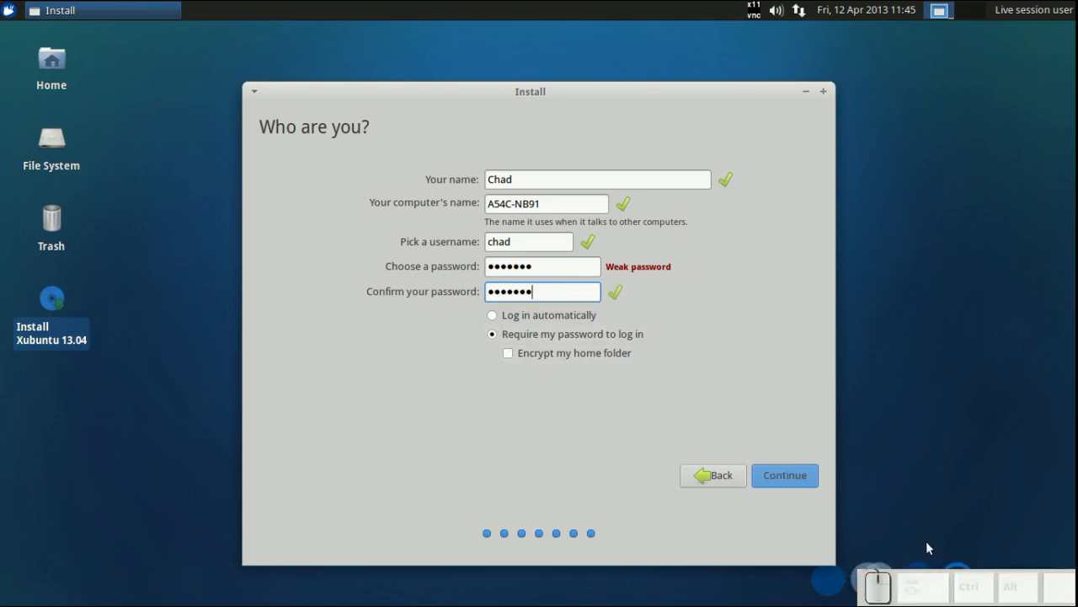
{"action": "left_click", "coordinate": [793, 475]}
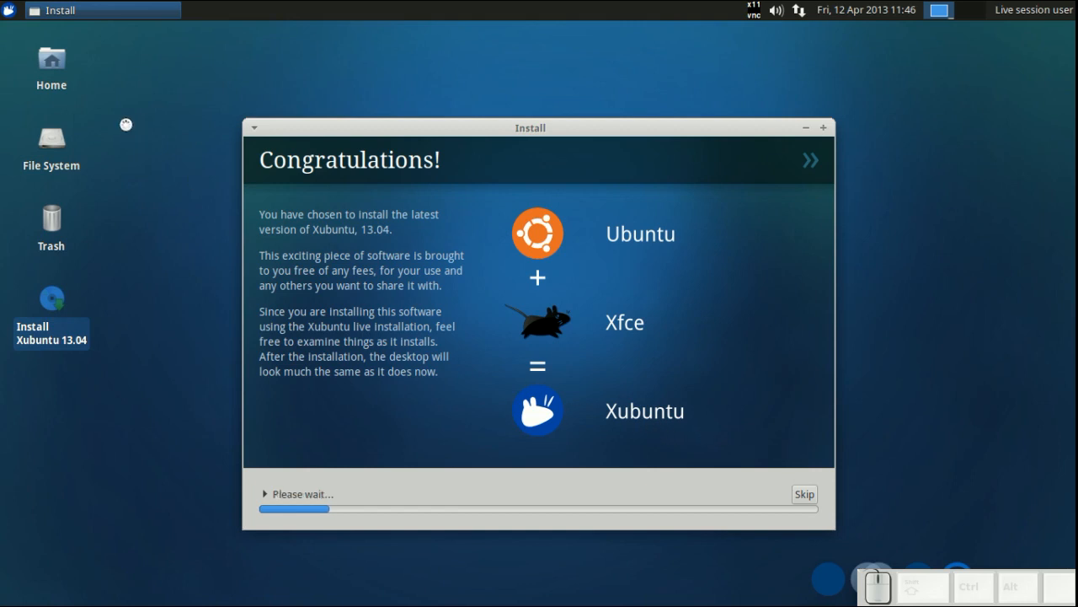
- Open fstab_cheat_sheet from the home folder in a text editor and close the file manager
{"action": "left_click", "coordinate": [54, 56]}
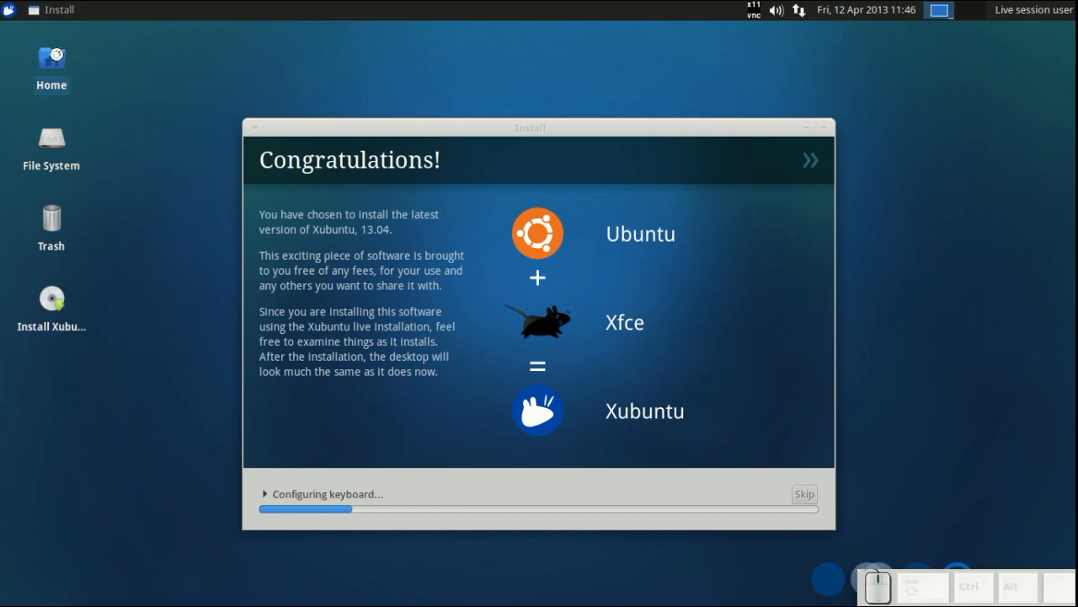
{"action": "double_click", "coordinate": [54, 56]}
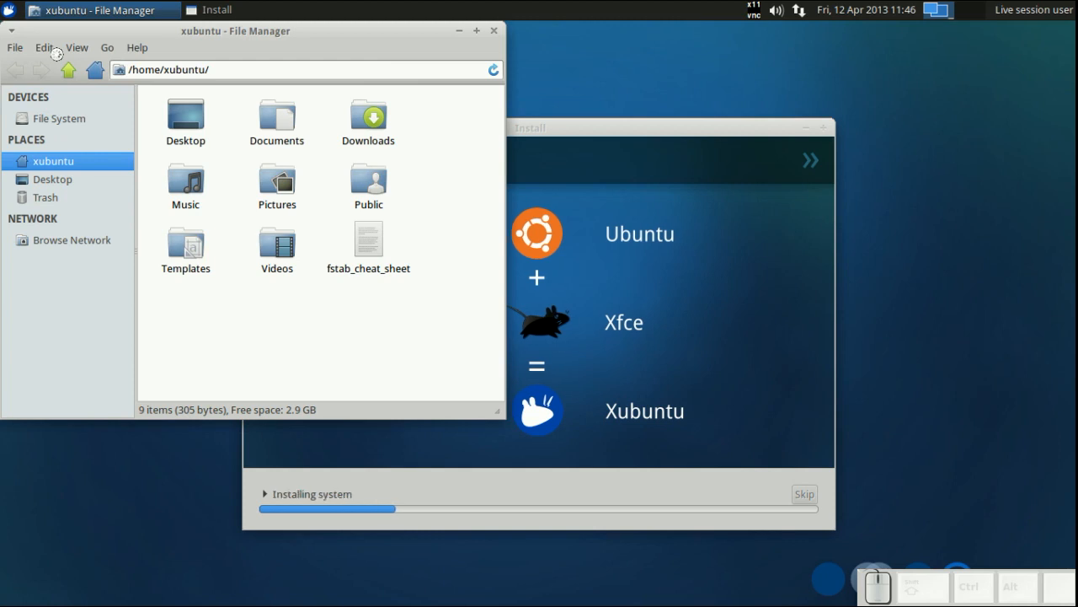
{"action": "left_click", "coordinate": [365, 246]}
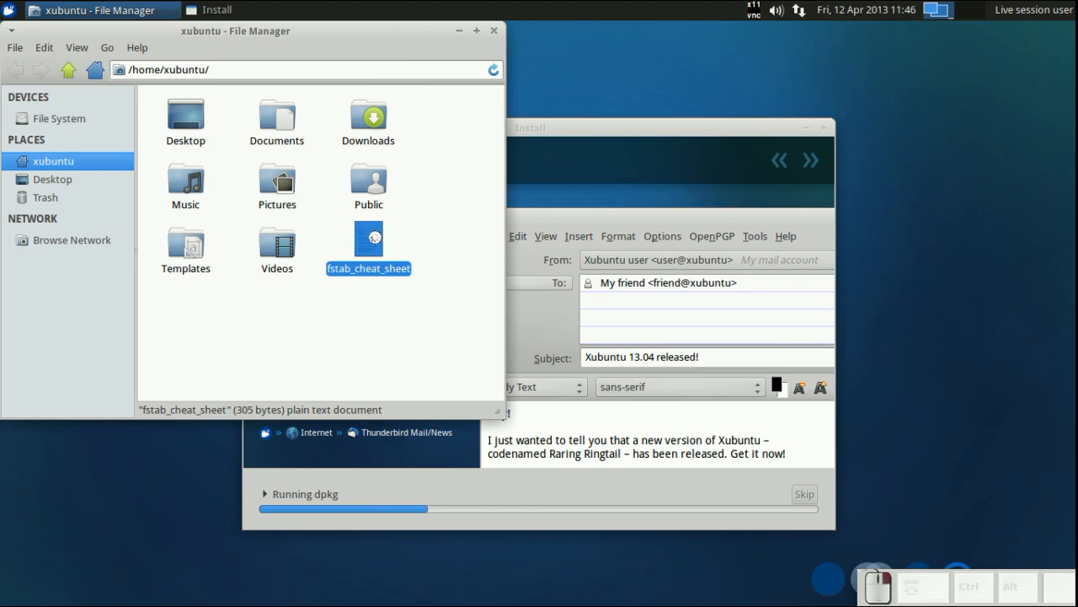
{"action": "right_click", "coordinate": [370, 233]}
{"action": "left_click", "coordinate": [385, 252]}
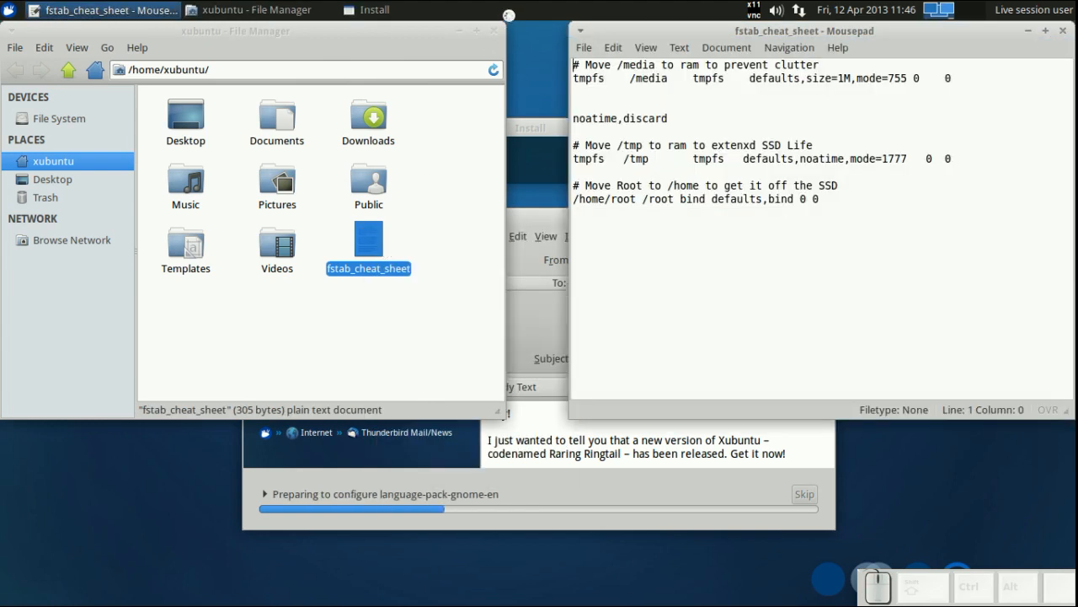
{"action": "left_click", "coordinate": [494, 30]}
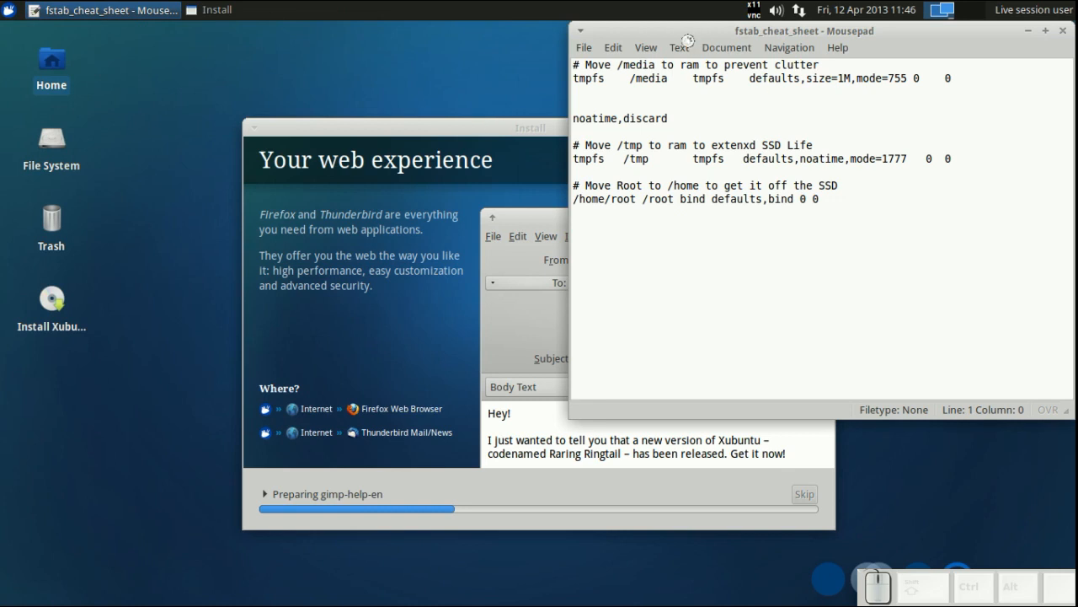
{"action": "left_click_drag", "start_coordinate": [659, 29], "coordinate": [735, 44]}
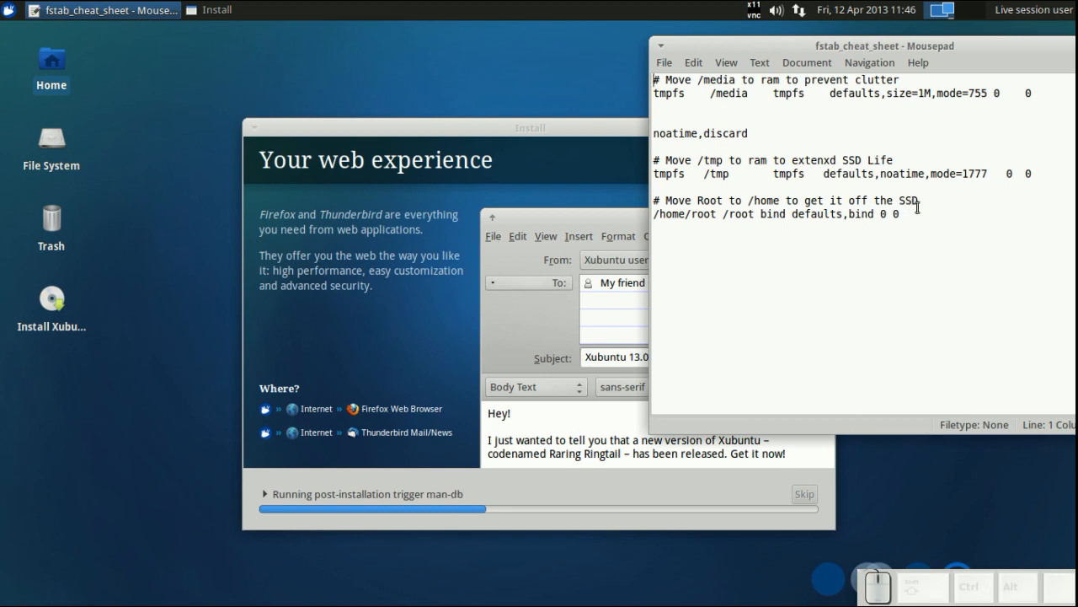
- Examine the cheat sheet's lines about bind-mounting root to /home
{"action": "left_click_drag", "start_coordinate": [915, 210], "coordinate": [710, 204]}
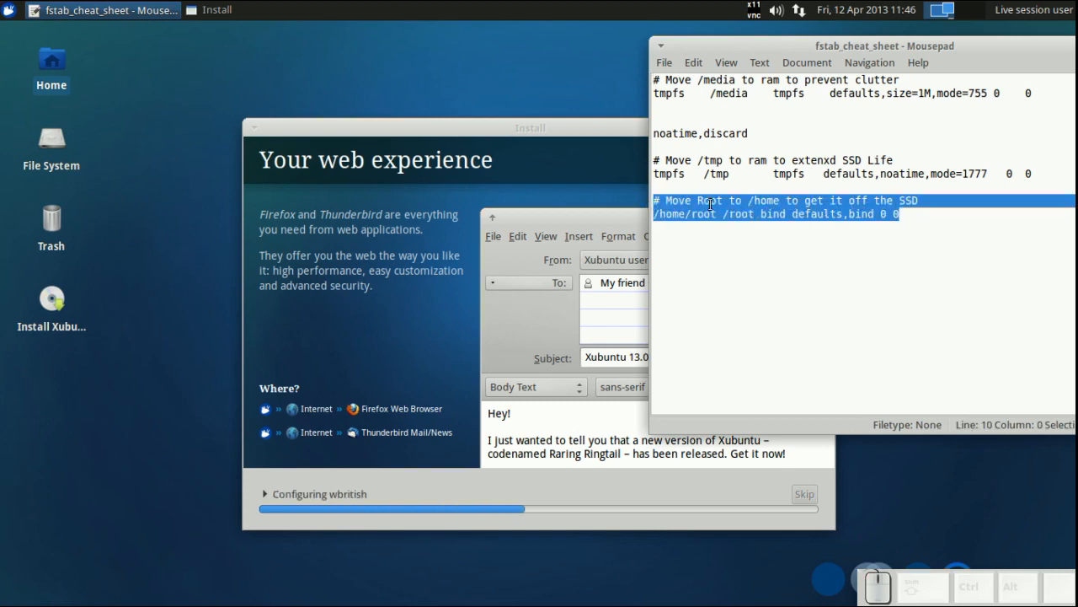
{"action": "left_click", "coordinate": [712, 212]}
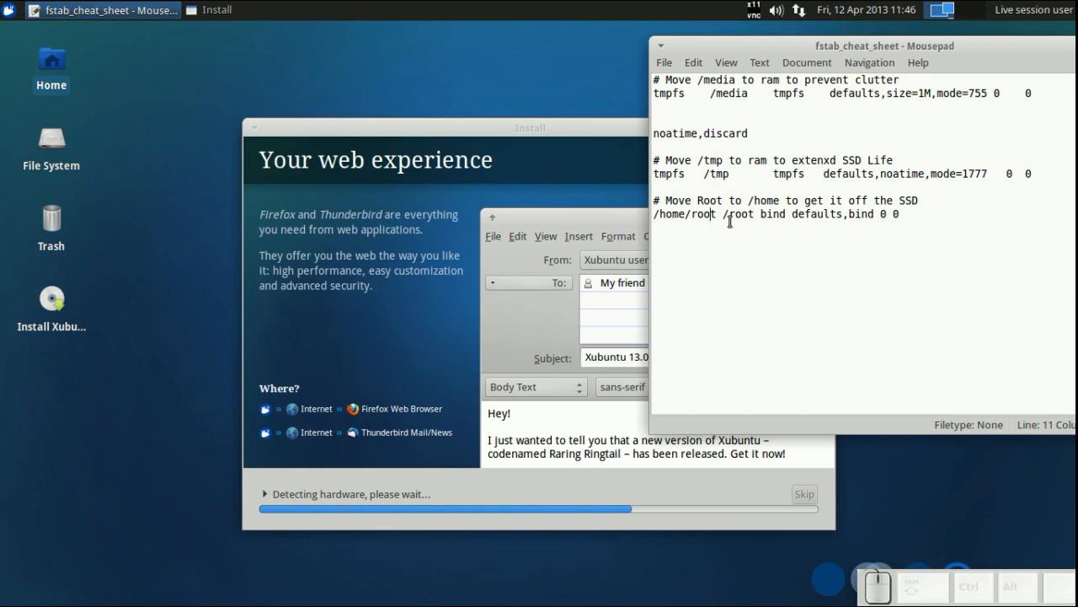
{"action": "left_click", "coordinate": [715, 205]}
{"action": "left_click", "coordinate": [716, 213]}
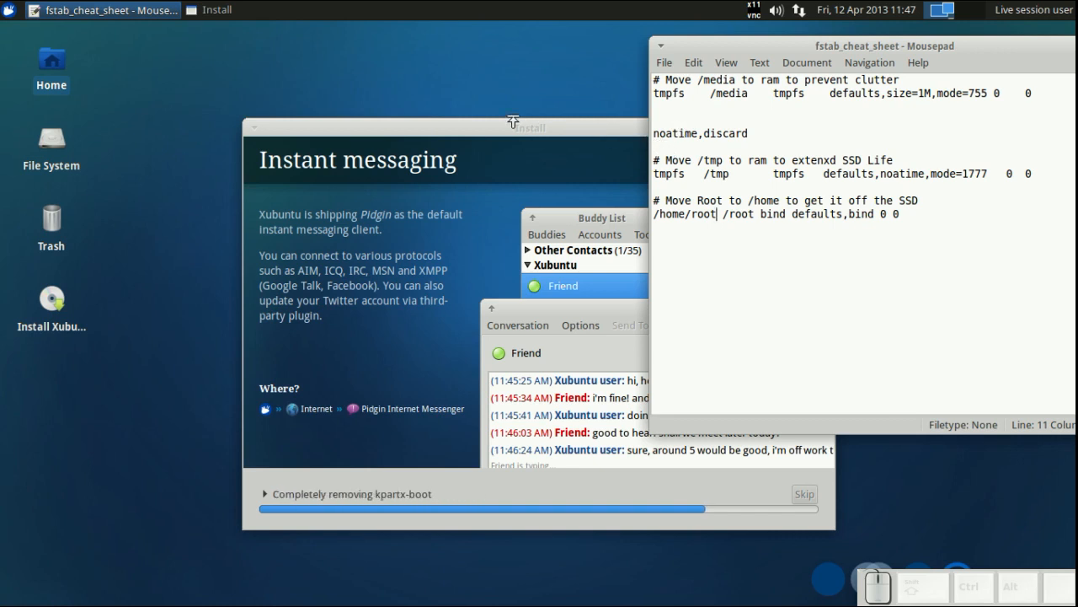
- Open a terminal emulator from the applications menu
{"action": "left_click", "coordinate": [12, 11]}
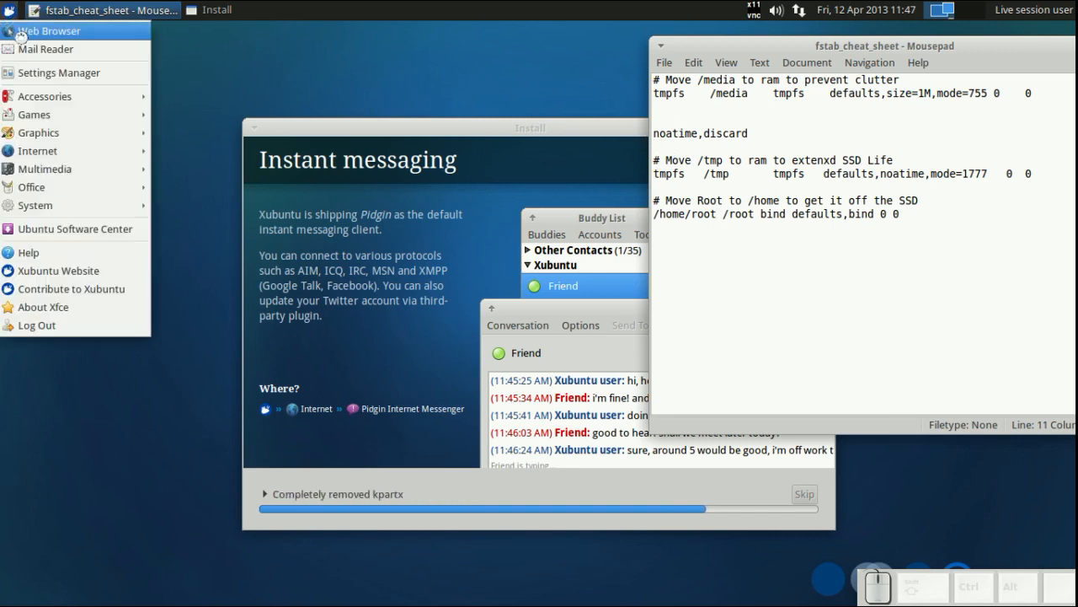
{"action": "mouse_move", "coordinate": [46, 96]}
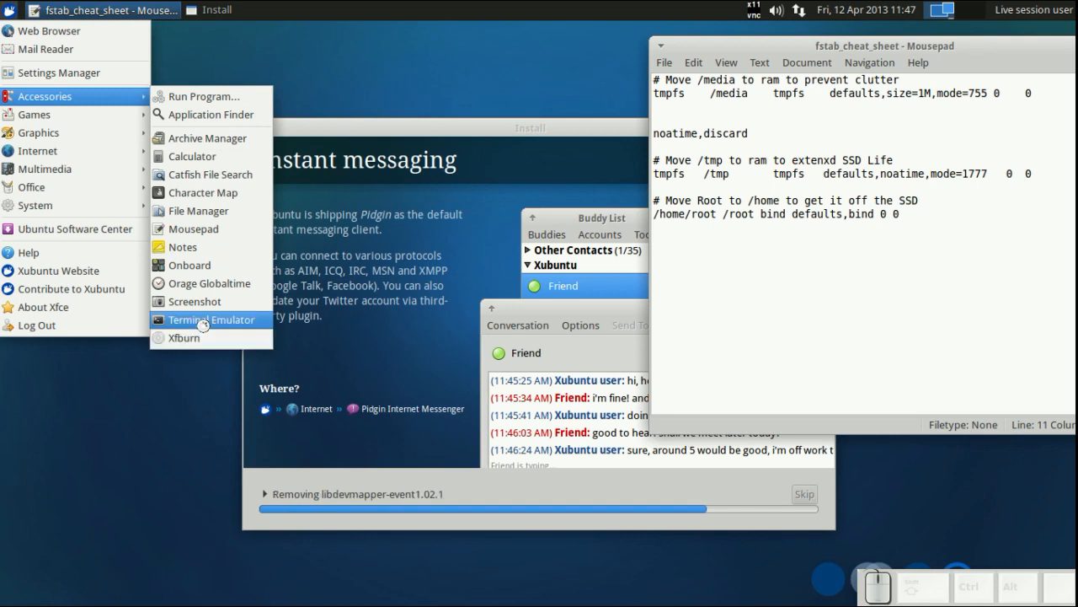
{"action": "left_click", "coordinate": [211, 319]}
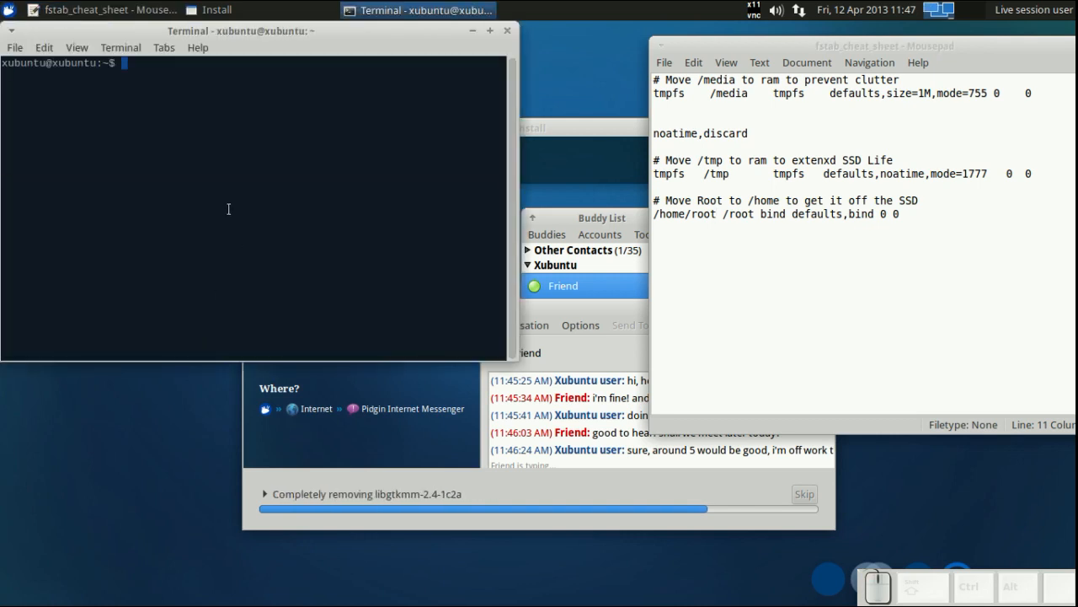
{"action": "type", "text": "gksu thunar"}
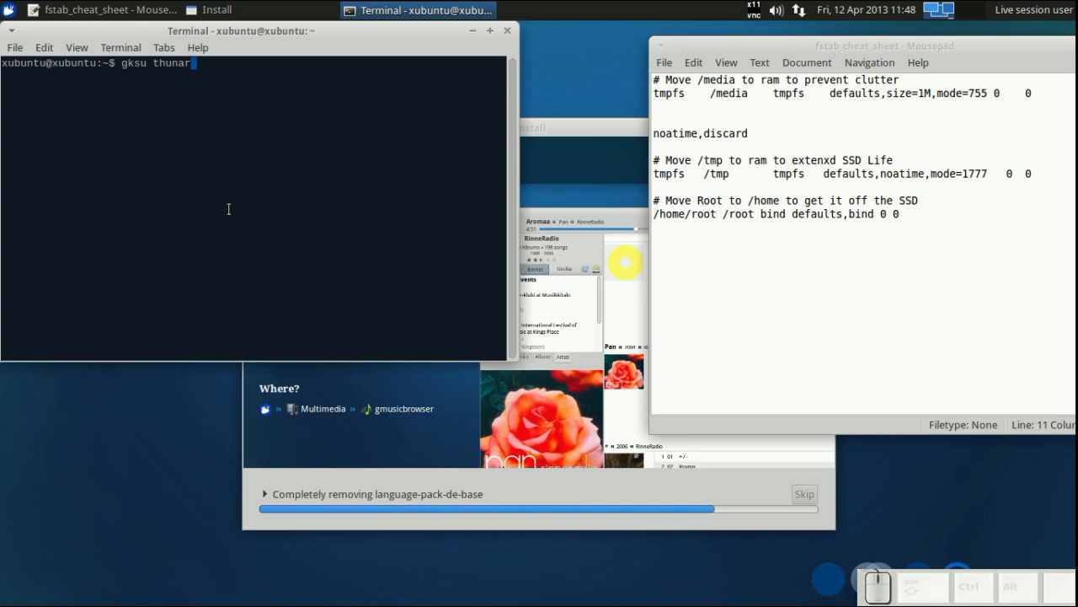
{"action": "key", "text": "BackSpace"}
{"action": "key", "text": "BackSpace"}
{"action": "key", "text": "BackSpace"}
{"action": "key", "text": "BackSpace"}
{"action": "key", "text": "BackSpace"}
{"action": "key", "text": "BackSpace"}
{"action": "key", "text": "BackSpace"}
{"action": "key", "text": "BackSpace"}
{"action": "key", "text": "BackSpace"}
{"action": "key", "text": "BackSpace"}
{"action": "key", "text": "BackSpace"}
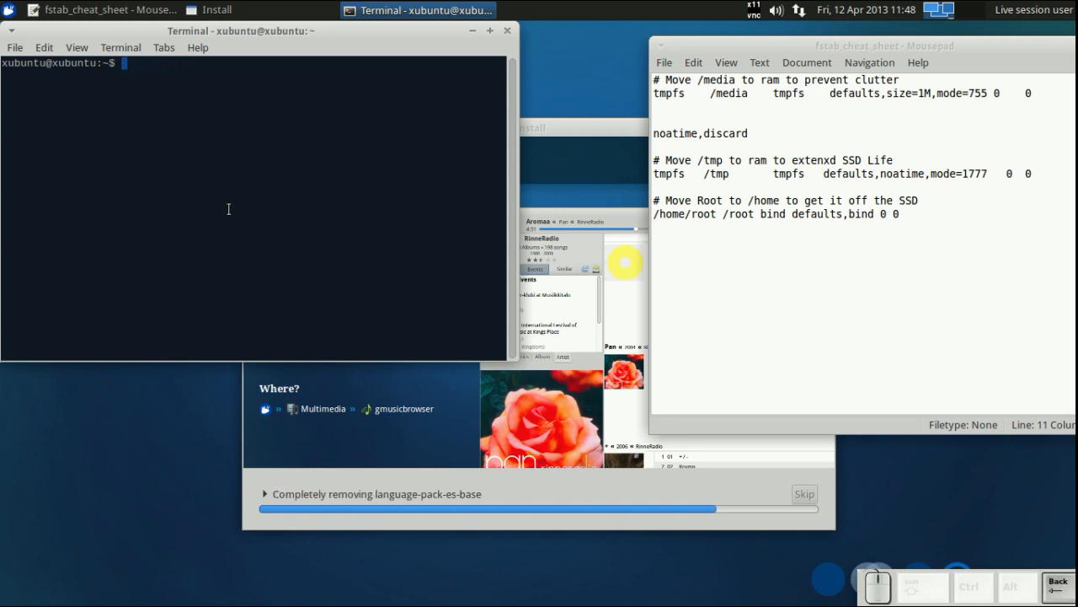
- Start a sudo nano command with the path /media/xubuntu/ completed
{"action": "type", "text": "sudo"}
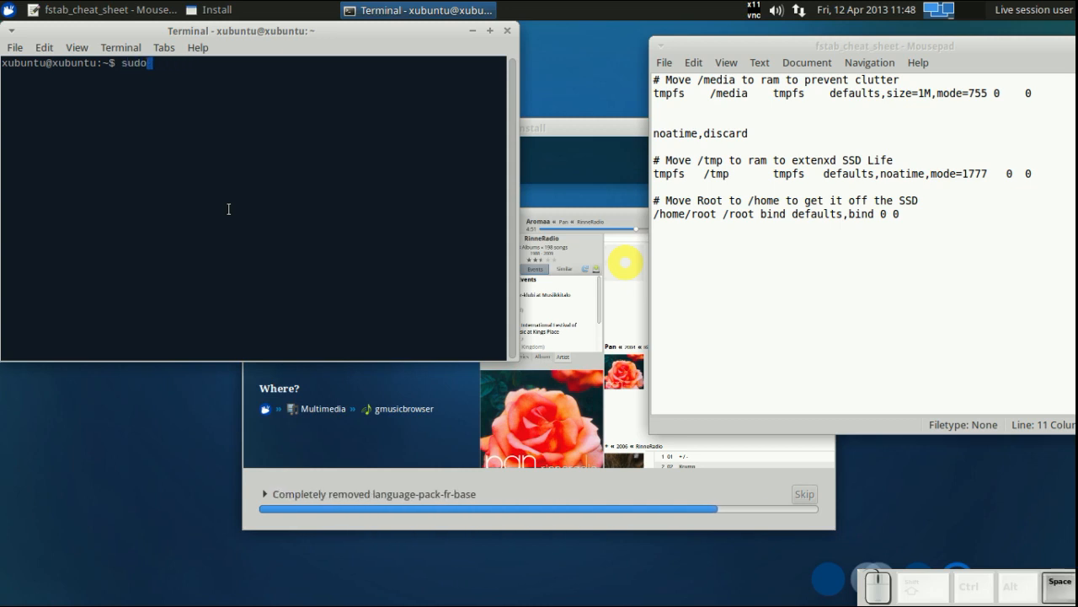
{"action": "type", "text": " nano /"}
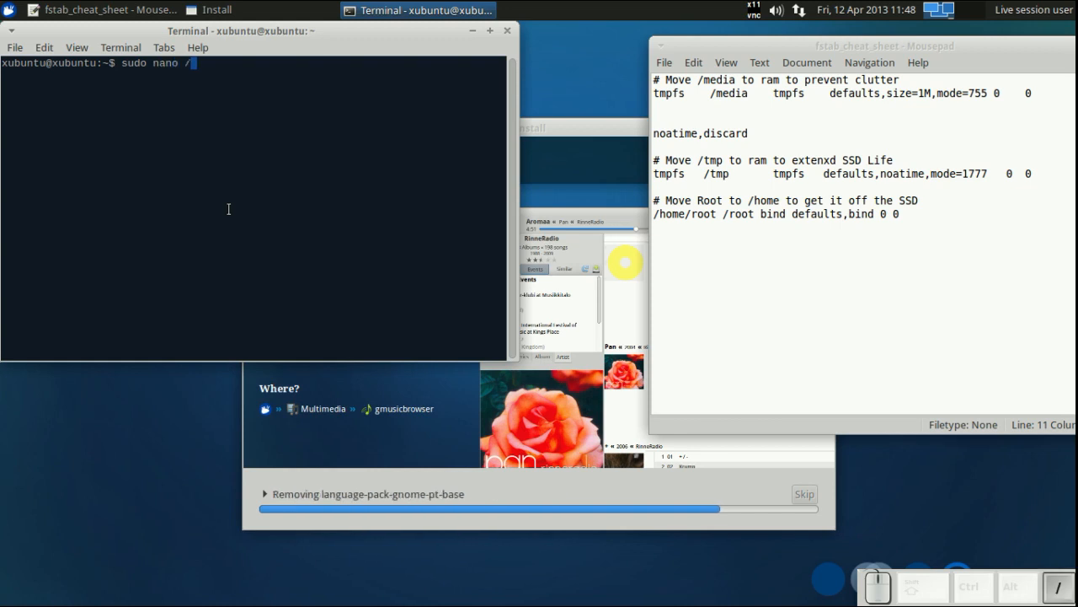
{"action": "type", "text": "media/"}
{"action": "key", "text": "BackSpace"}
{"action": "key", "text": "BackSpace"}
{"action": "key", "text": "BackSpace"}
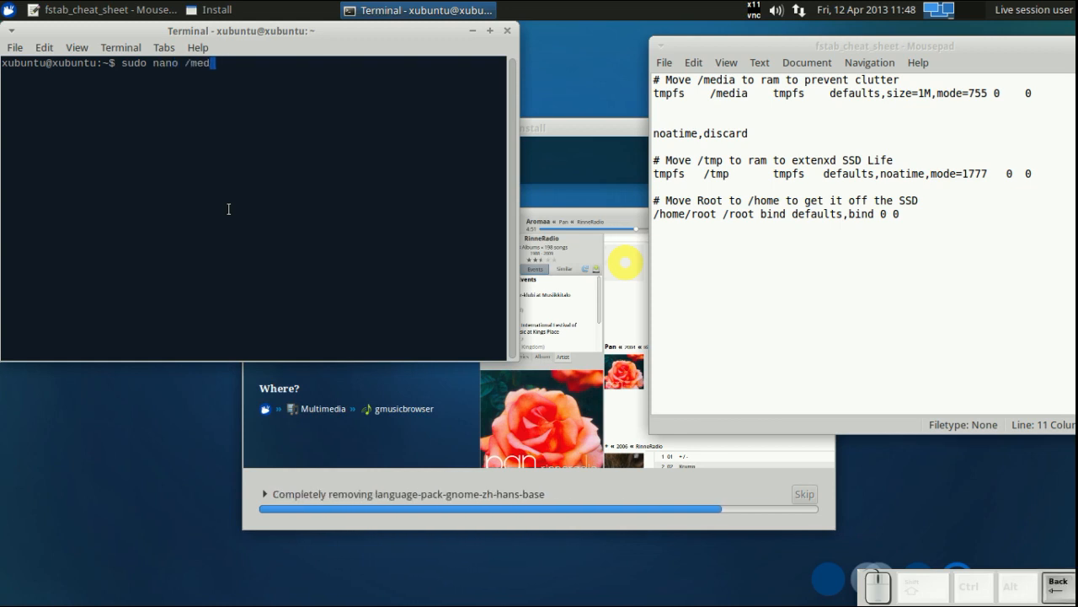
{"action": "type", "text": "ia"}
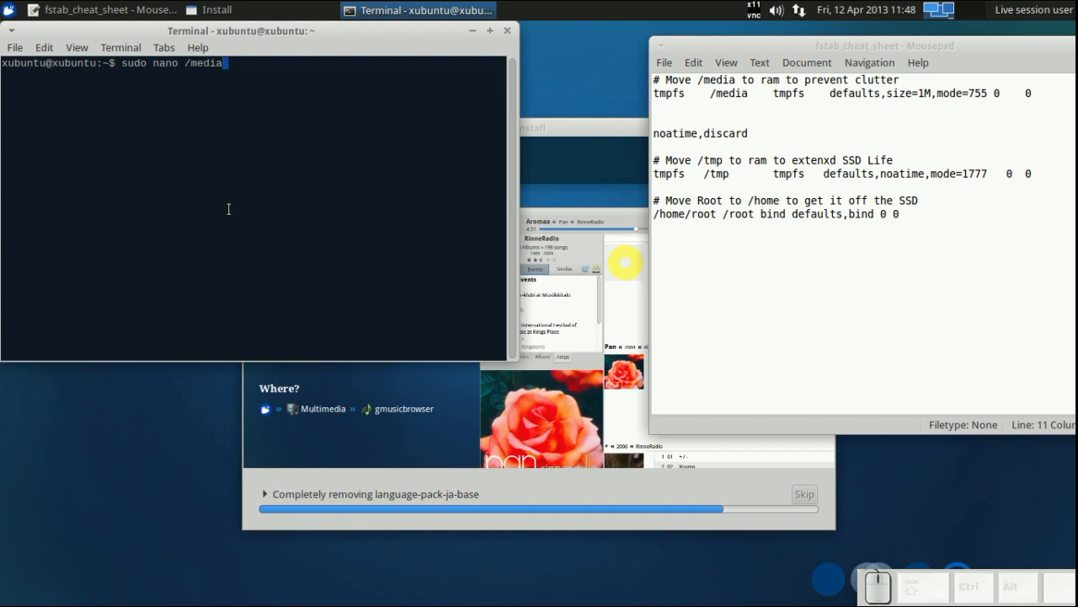
{"action": "type", "text": "/"}
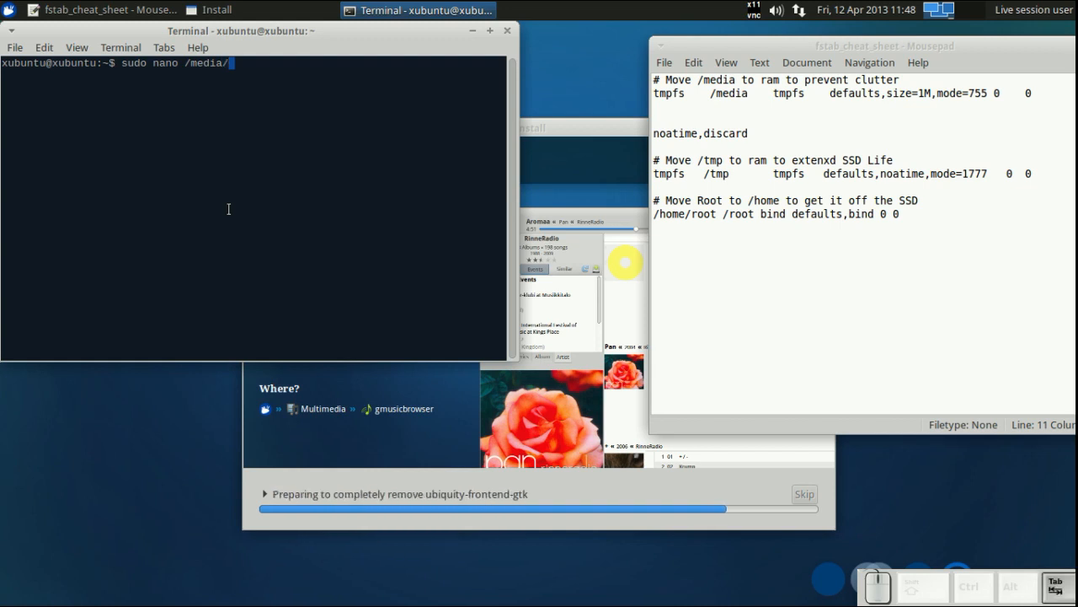
{"action": "key", "text": "Tab"}
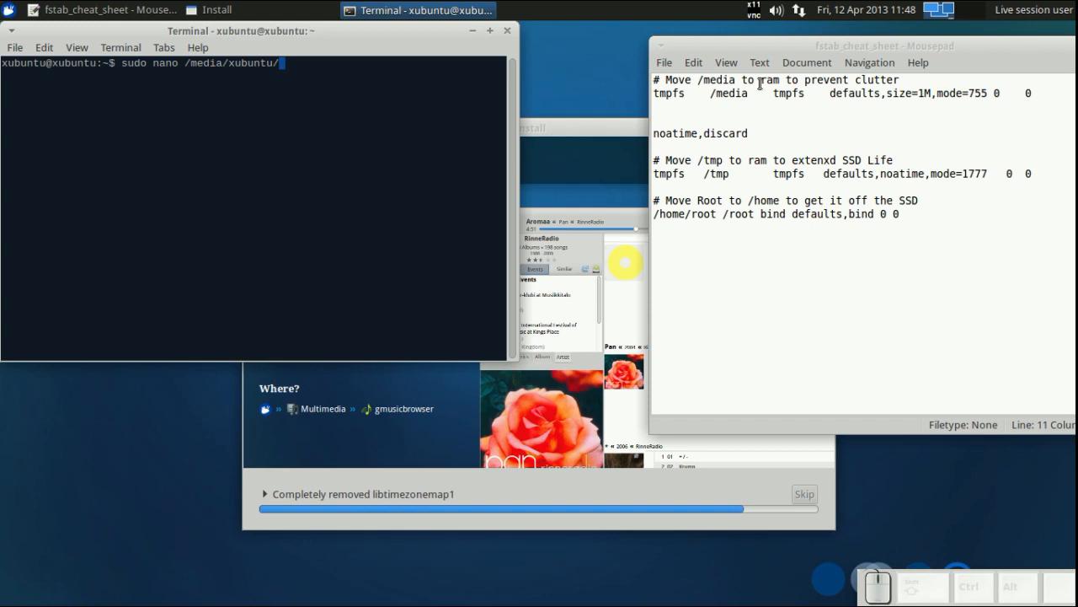
- Dismiss the installation-complete dialog and continue testing the live session
{"action": "left_click_drag", "start_coordinate": [1036, 93], "coordinate": [738, 87]}
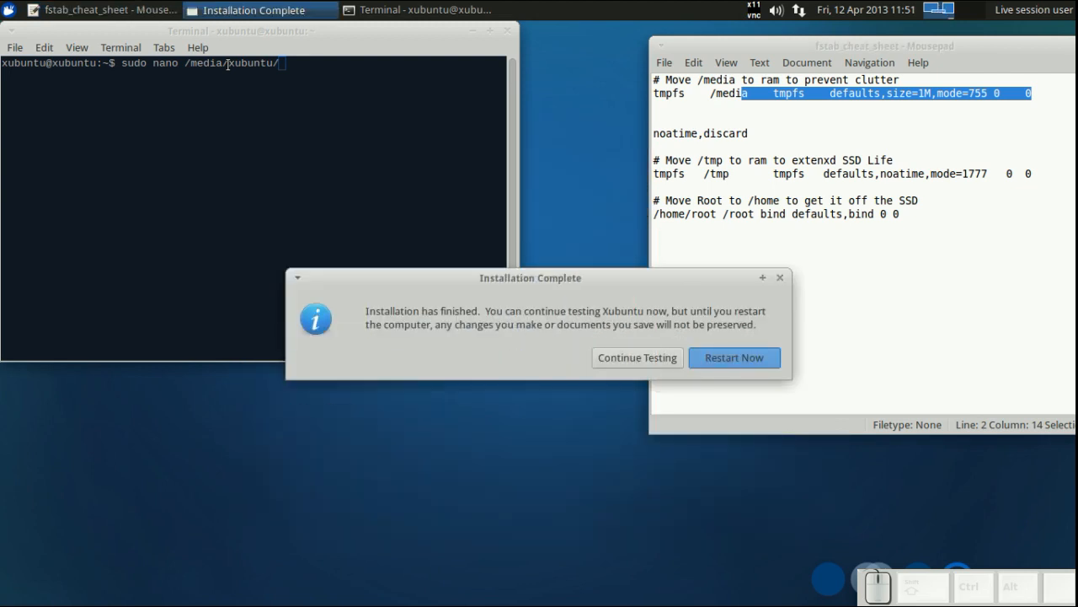
{"action": "left_click", "coordinate": [604, 358]}
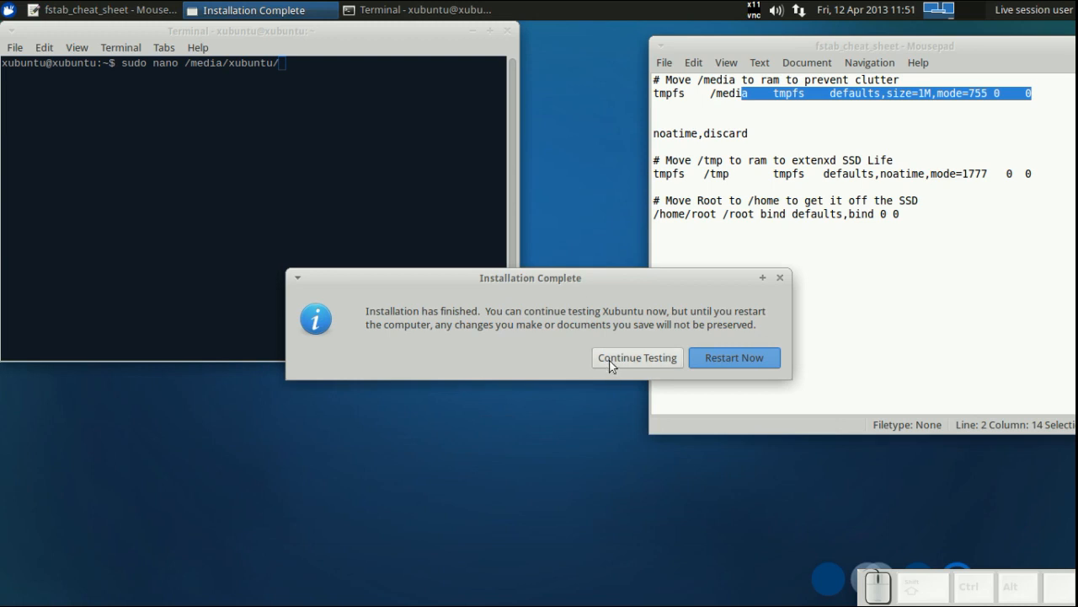
- Open the Root drive from the desktop in the file manager to mount it, then close the window
{"action": "left_click_drag", "start_coordinate": [165, 31], "coordinate": [297, 142]}
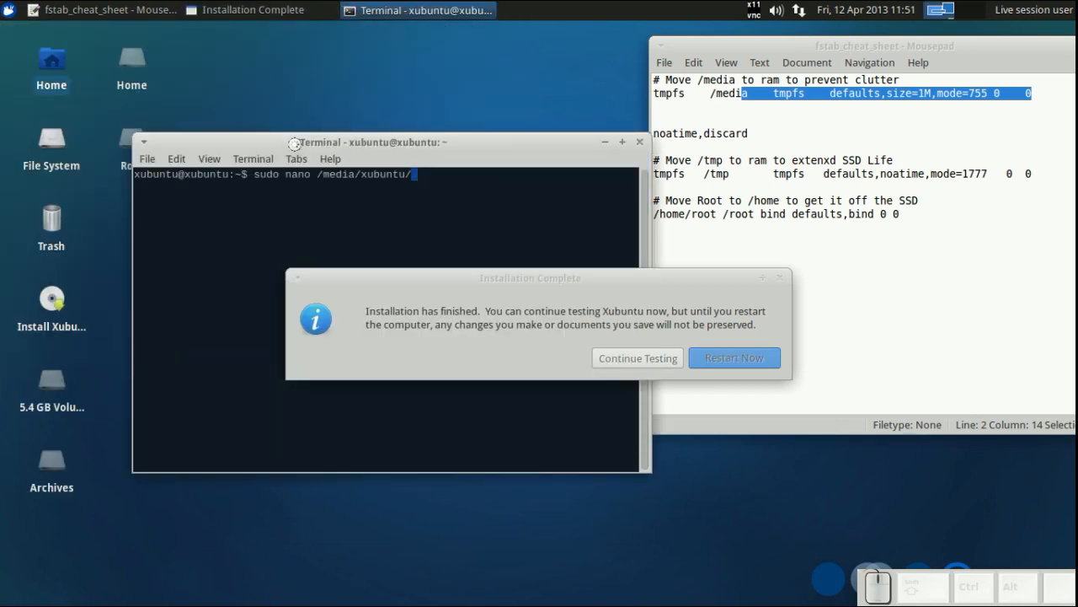
{"action": "left_click", "coordinate": [126, 142]}
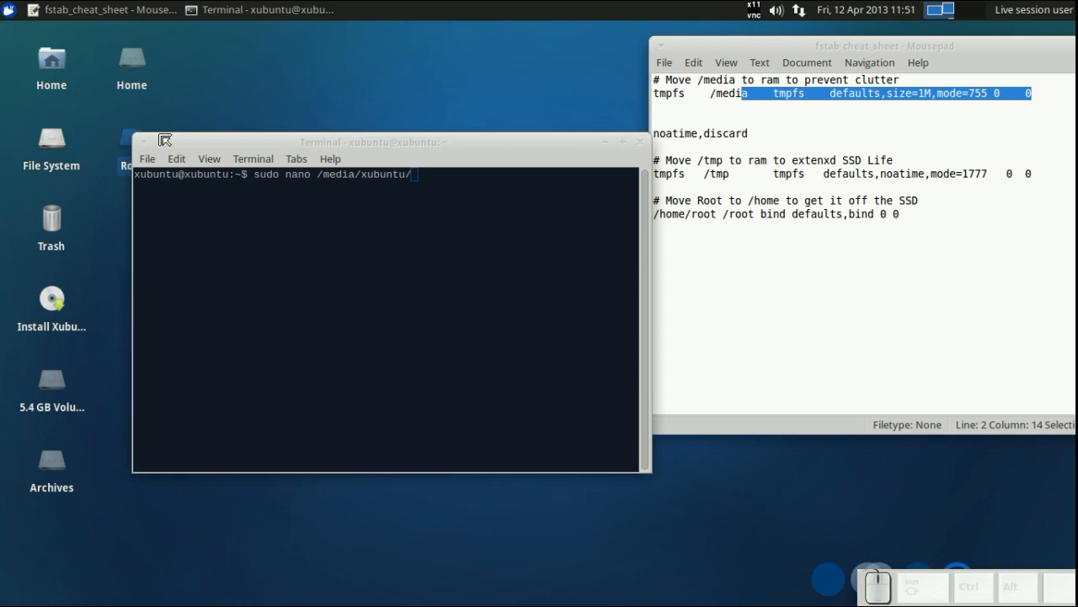
{"action": "left_click_drag", "start_coordinate": [184, 142], "coordinate": [352, 143]}
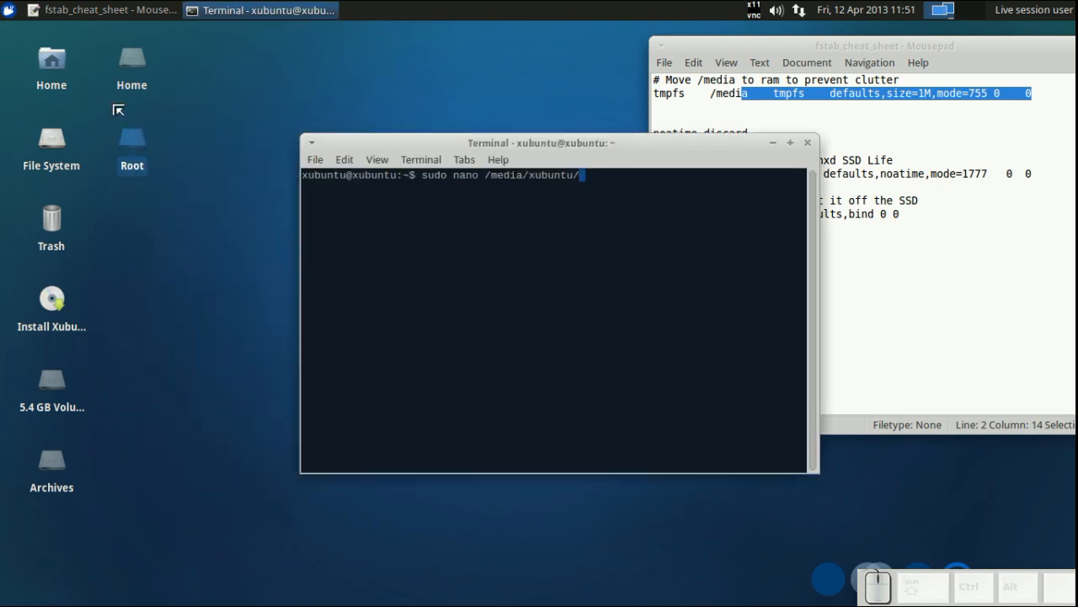
{"action": "double_click", "coordinate": [132, 142]}
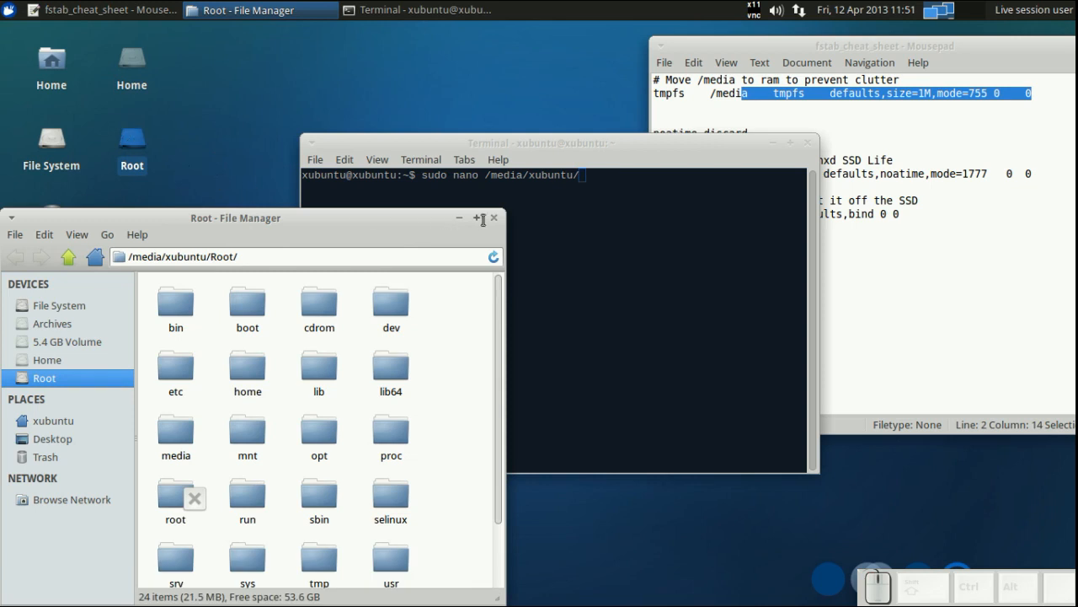
{"action": "left_click", "coordinate": [494, 219]}
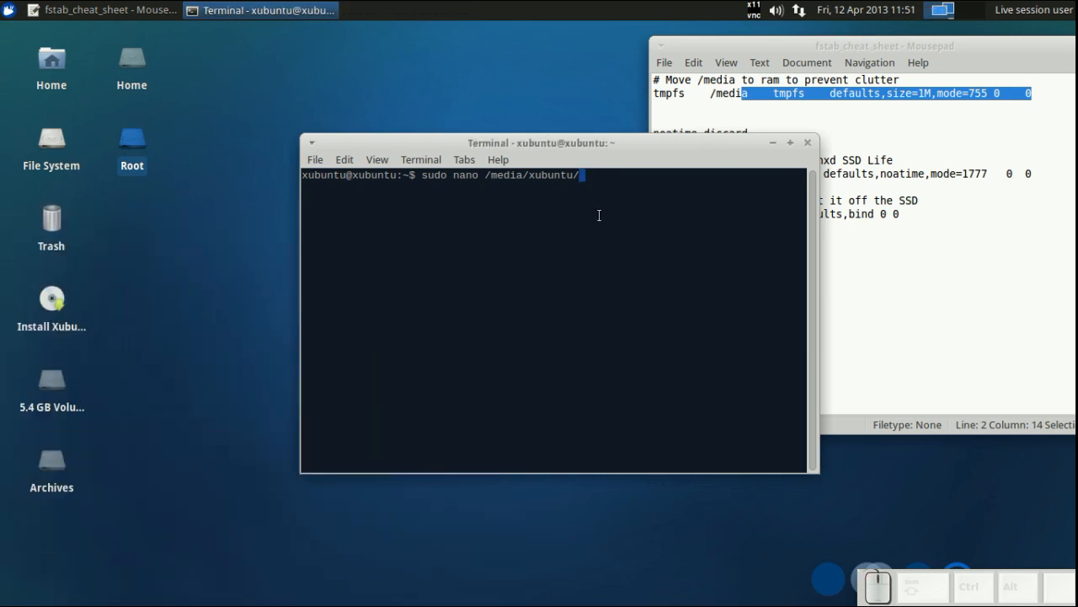
- Complete the command to open /media/xubuntu/Root/etc/fstab in nano and run it
{"action": "type", "text": "R"}
{"action": "key", "text": "Tab"}
{"action": "type", "text": "var"}
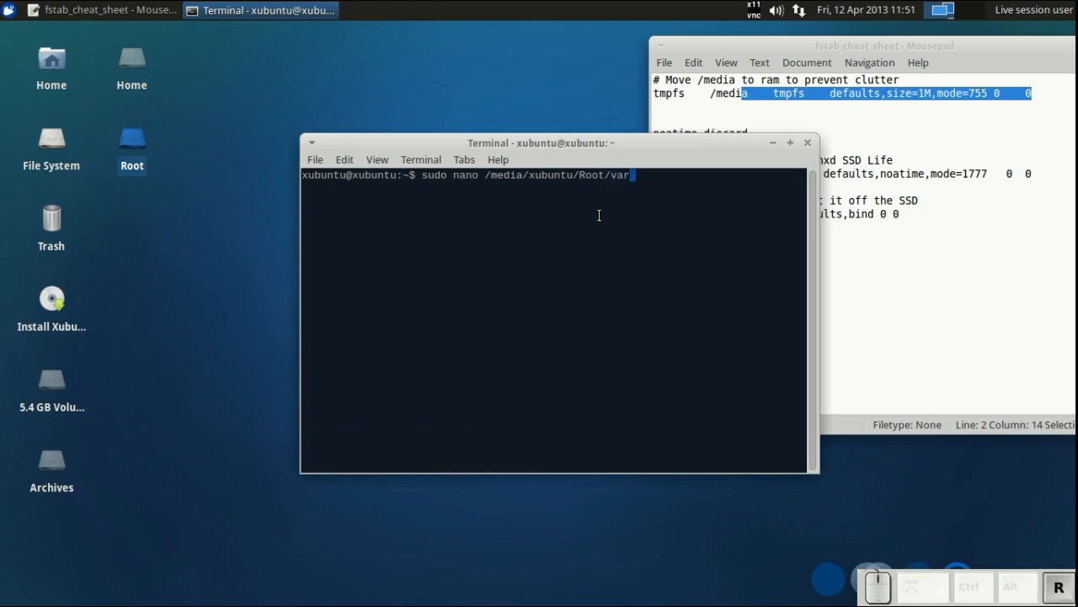
{"action": "key", "text": "BackSpace"}
{"action": "key", "text": "BackSpace"}
{"action": "key", "text": "BackSpace"}
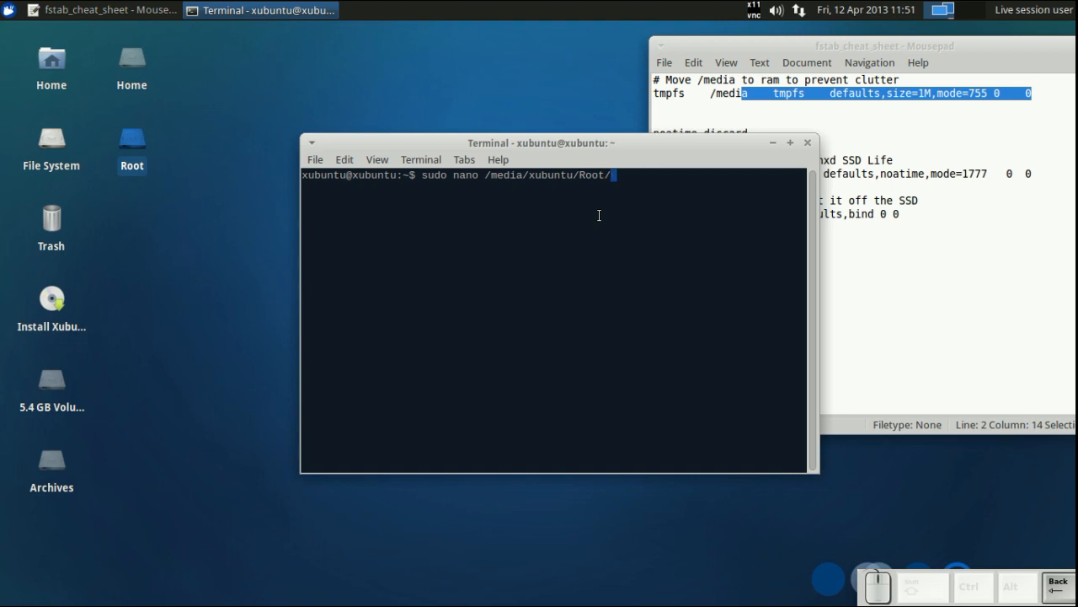
{"action": "type", "text": "etc/fst"}
{"action": "key", "text": "Tab"}
{"action": "key", "text": "Return"}
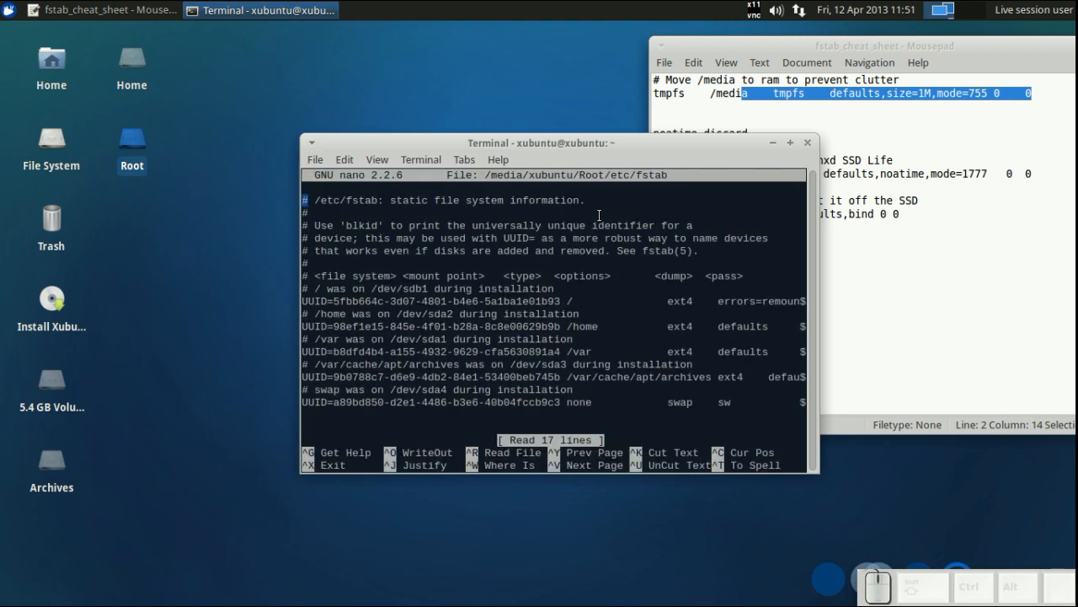
- Add a comma after errors=remount-ro in the options of the root filesystem entry
{"action": "key", "text": "Down"}
{"action": "key", "text": "Down"}
{"action": "key", "text": "Down"}
{"action": "key", "text": "Down"}
{"action": "key", "text": "Down"}
{"action": "left_click", "coordinate": [234, 217]}
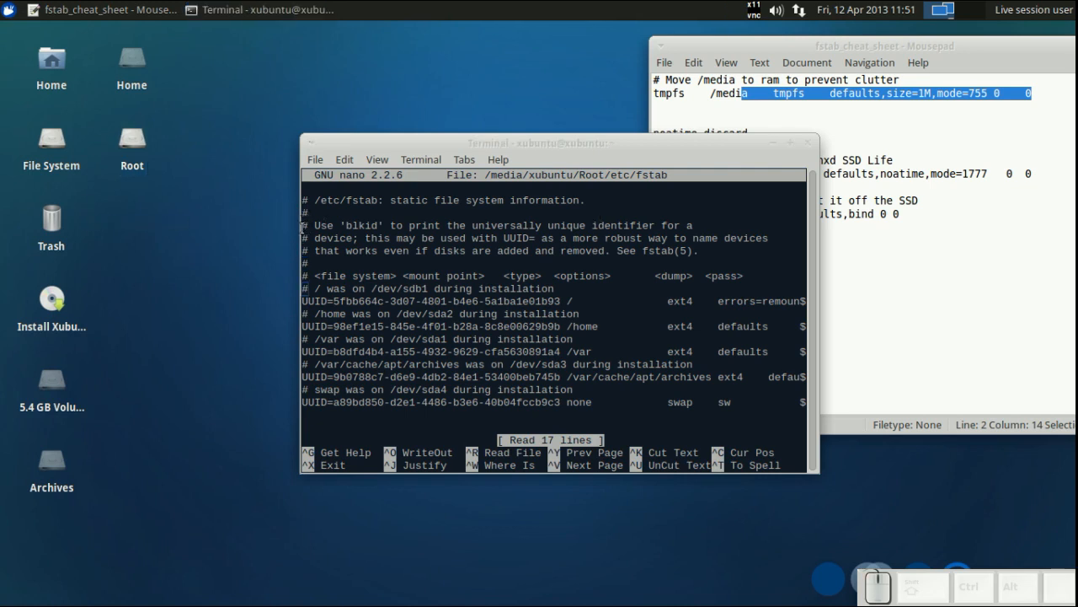
{"action": "left_click_drag", "start_coordinate": [305, 226], "coordinate": [95, 229]}
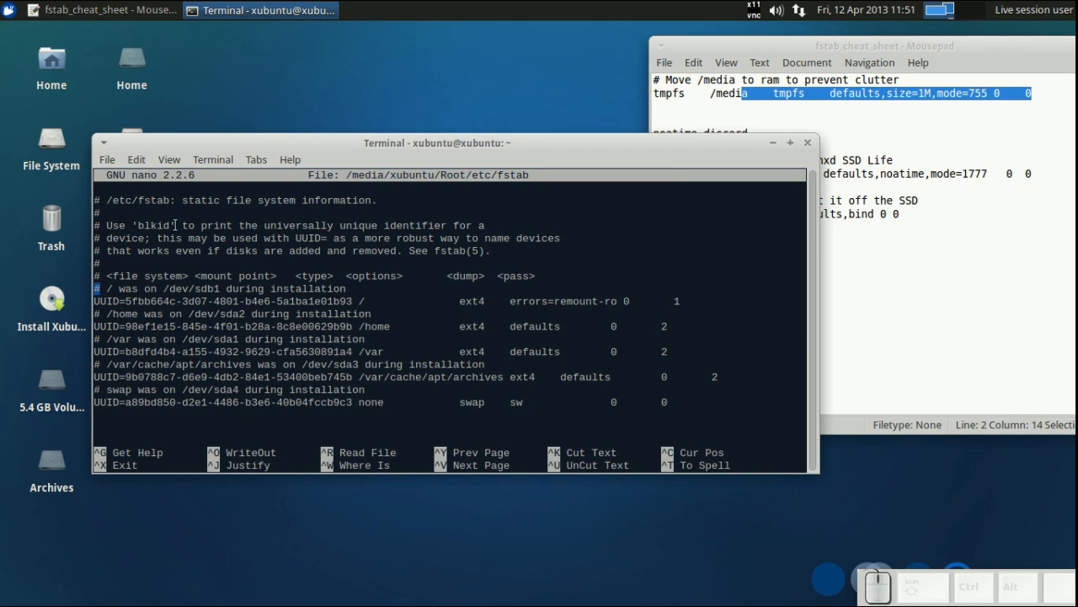
{"action": "key", "text": "Down"}
{"action": "key", "text": "End"}
{"action": "key", "text": "Left"}
{"action": "key", "text": "Left"}
{"action": "key", "text": "Left"}
{"action": "key", "text": "Left"}
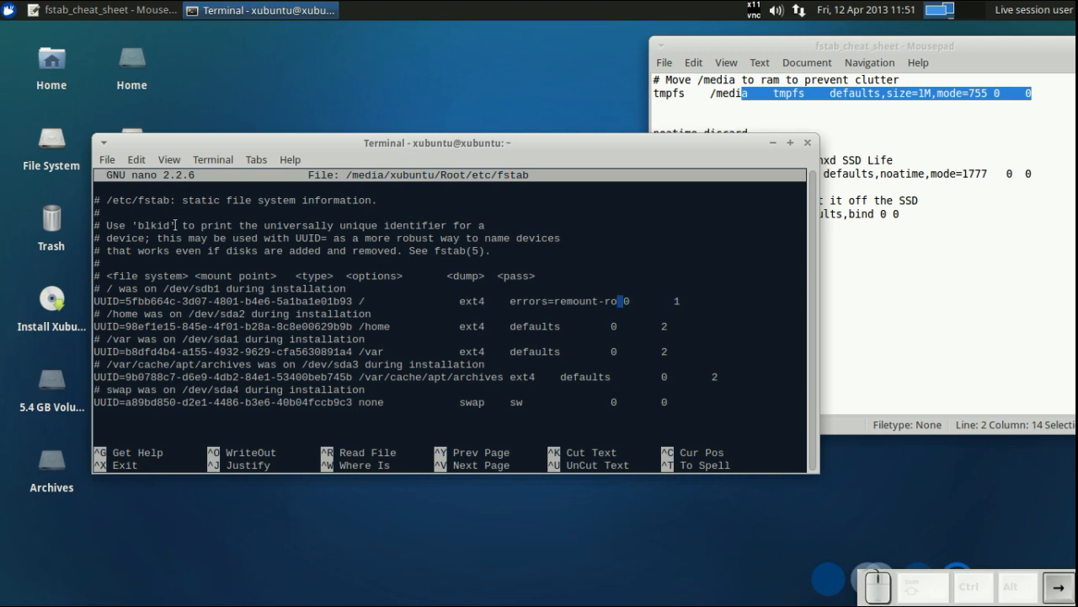
{"action": "type", "text": ","}
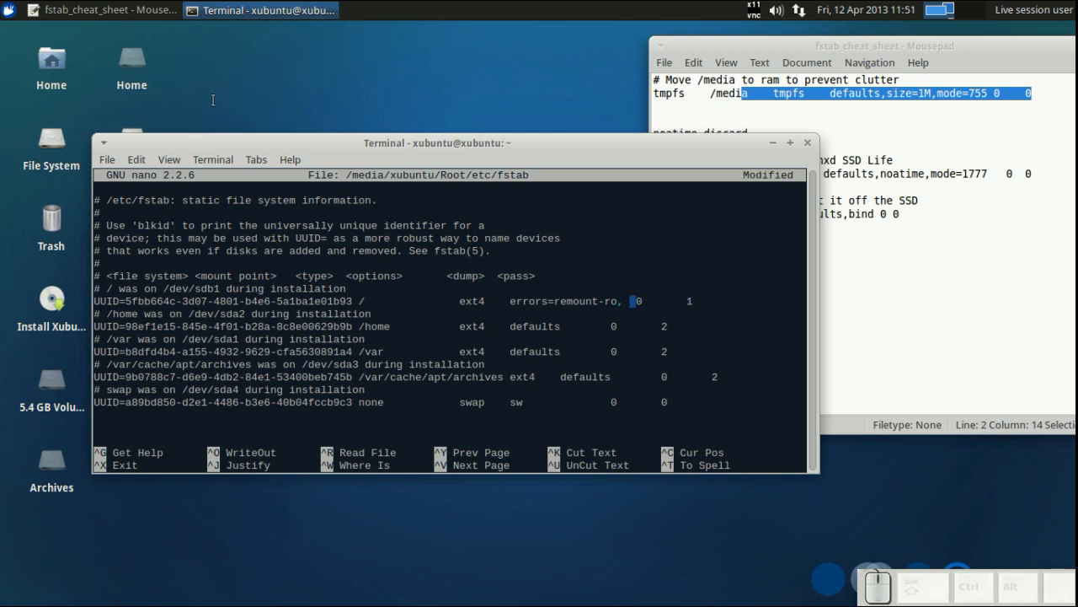
- Copy noatime,discard from the cheat sheet and paste it after that comma in the root entry
{"action": "left_click", "coordinate": [751, 128]}
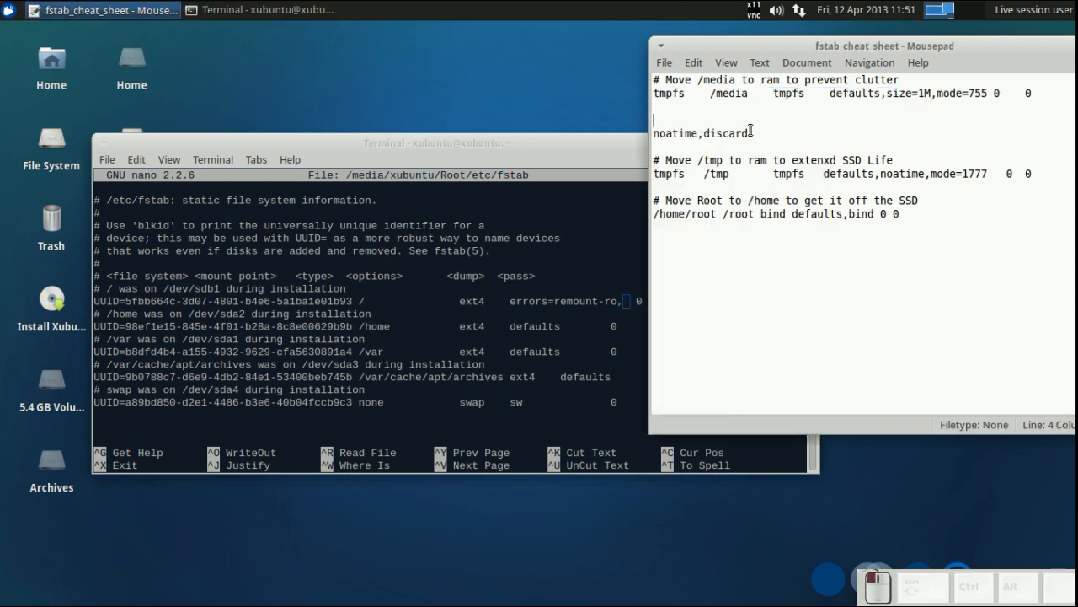
{"action": "left_click_drag", "start_coordinate": [748, 133], "coordinate": [654, 134]}
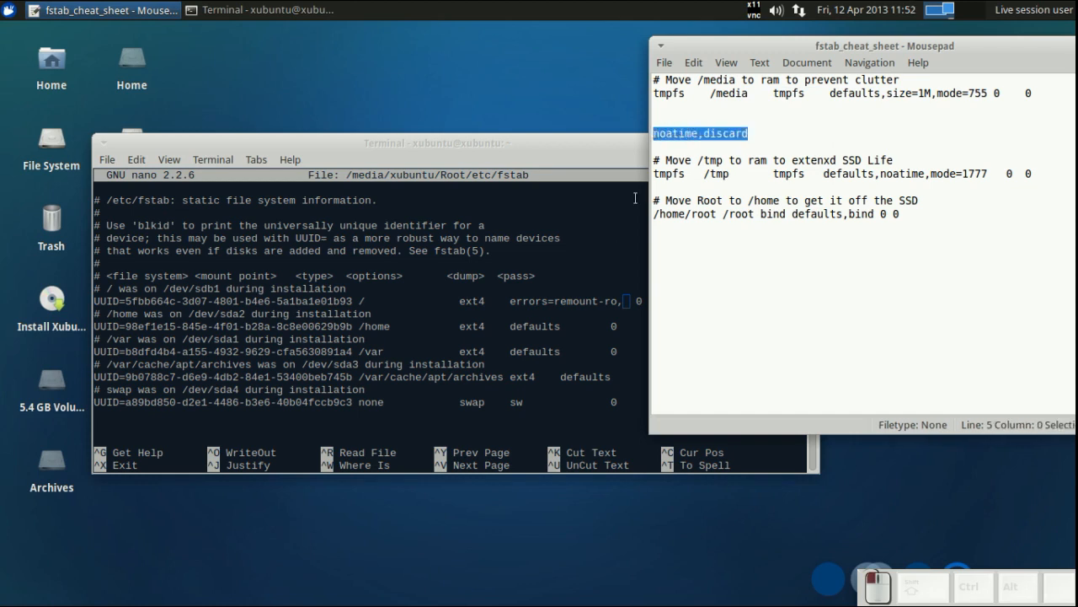
{"action": "middle_click", "coordinate": [608, 307]}
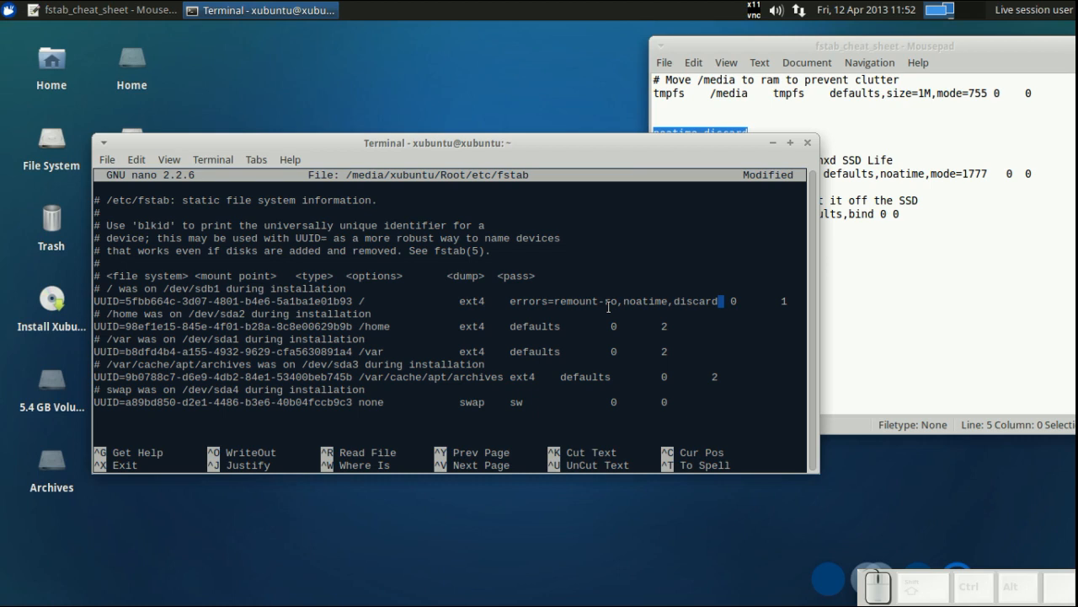
- Append the /tmp tmpfs entry and its comment from the cheat sheet to the end of fstab
{"action": "key", "text": "Down"}
{"action": "key", "text": "Down"}
{"action": "key", "text": "Down"}
{"action": "key", "text": "Down"}
{"action": "key", "text": "Down"}
{"action": "key", "text": "Down"}
{"action": "key", "text": "Down"}
{"action": "key", "text": "Down"}
{"action": "key", "text": "Down"}
{"action": "left_click", "coordinate": [934, 161]}
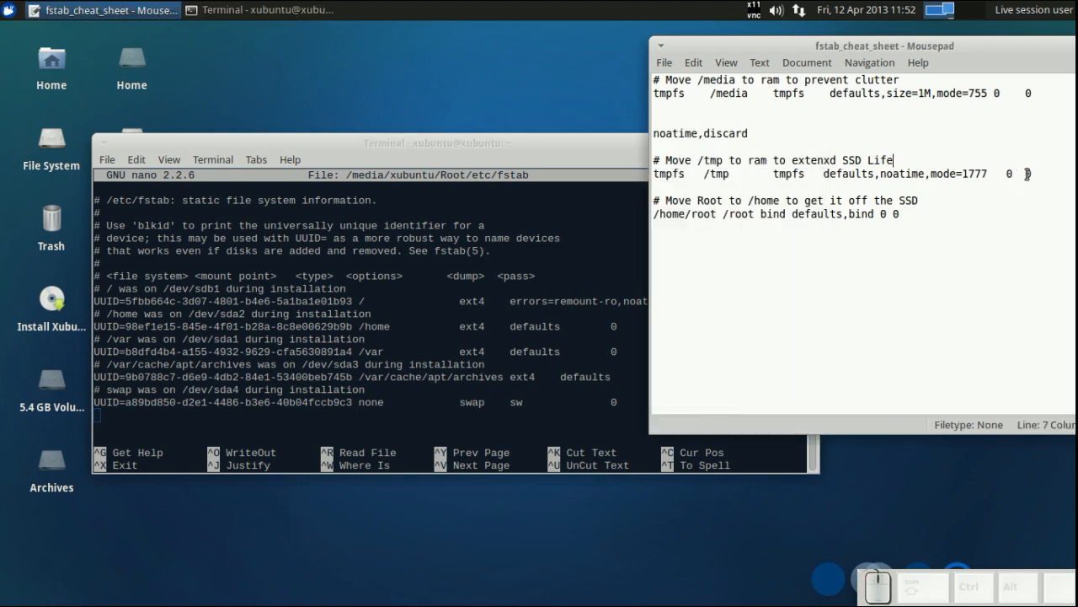
{"action": "left_click_drag", "start_coordinate": [1029, 173], "coordinate": [654, 164]}
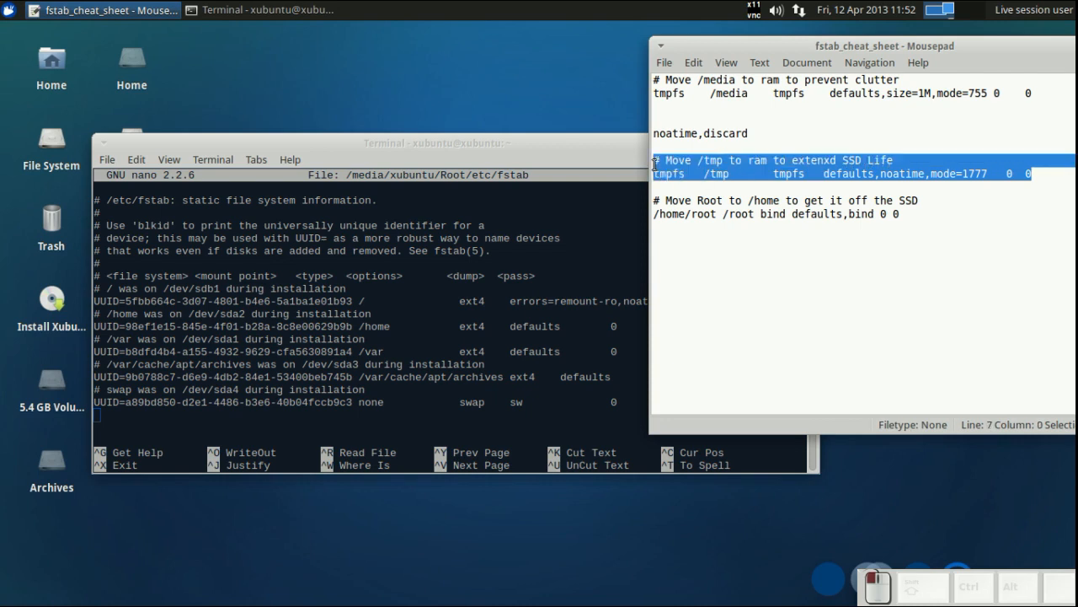
{"action": "middle_click", "coordinate": [346, 421]}
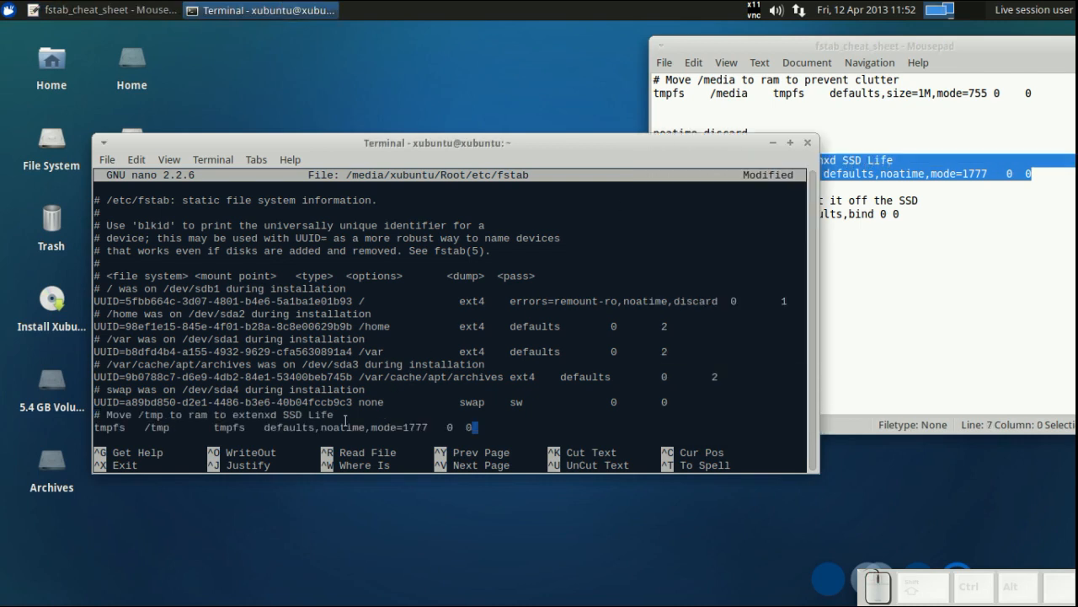
{"action": "key", "text": "Return"}
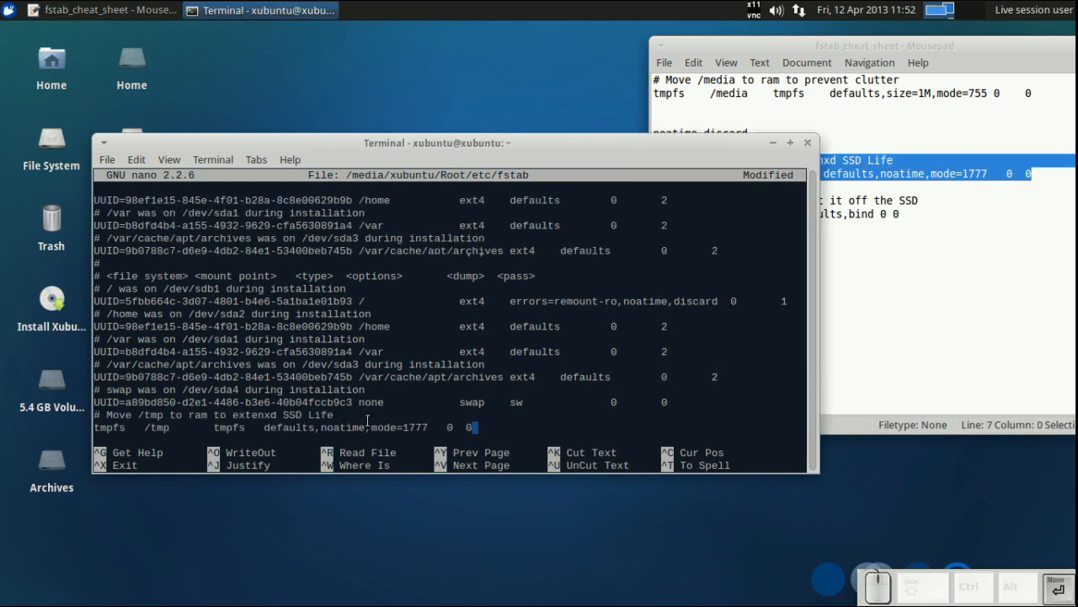
- Append the /media tmpfs entry and its comment from the cheat sheet below it
{"action": "left_click", "coordinate": [849, 137]}
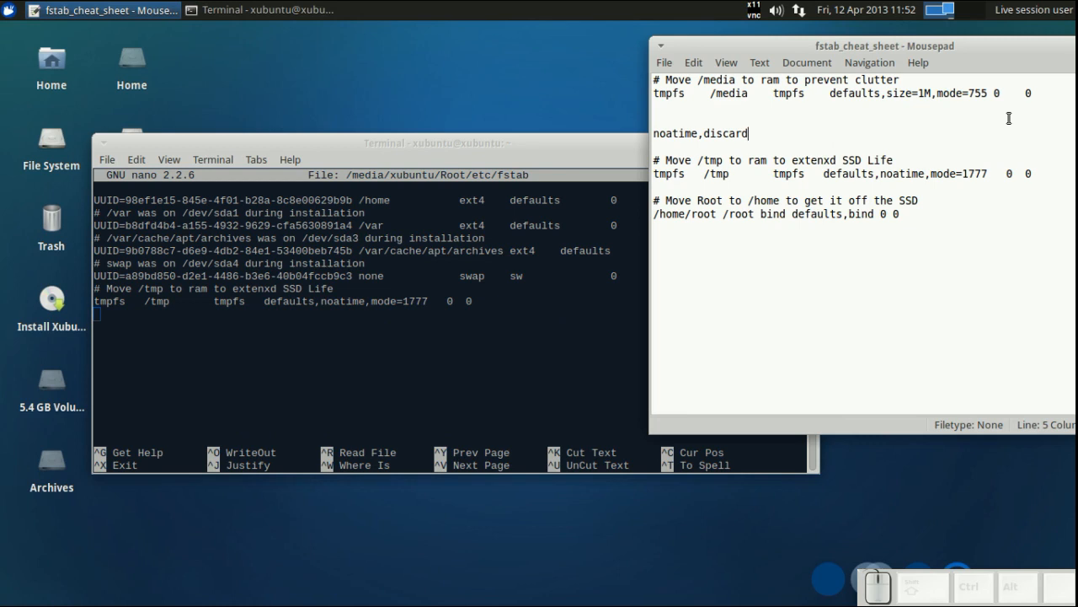
{"action": "left_click_drag", "start_coordinate": [1029, 95], "coordinate": [646, 74]}
{"action": "middle_click", "coordinate": [189, 341]}
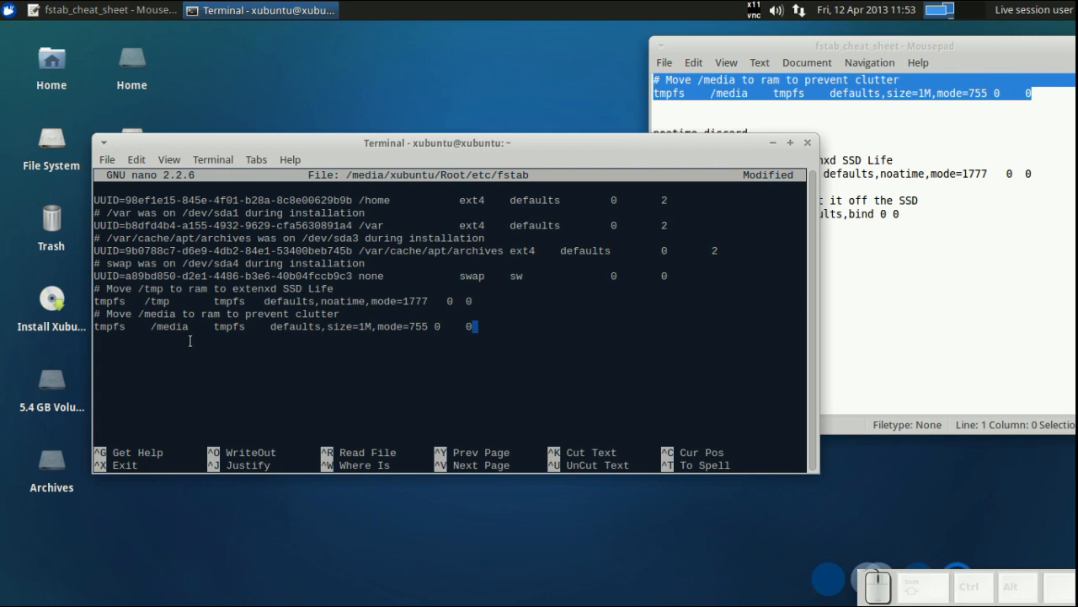
{"action": "key", "text": "Return"}
- Append the /home/root to /root bind entry and its comment from the cheat sheet
{"action": "left_click", "coordinate": [936, 142]}
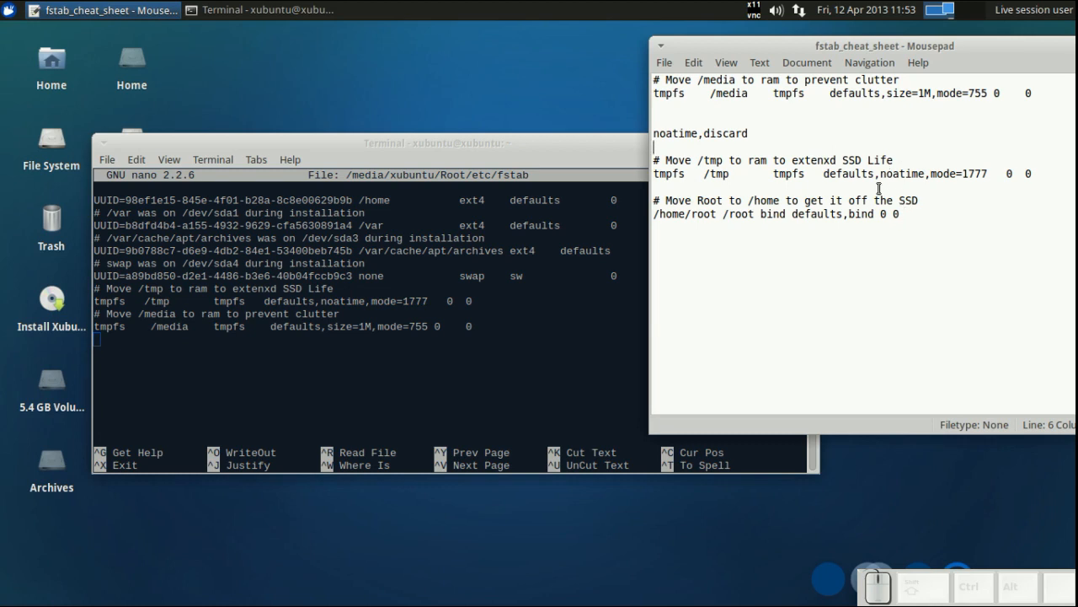
{"action": "left_click_drag", "start_coordinate": [899, 214], "coordinate": [881, 215]}
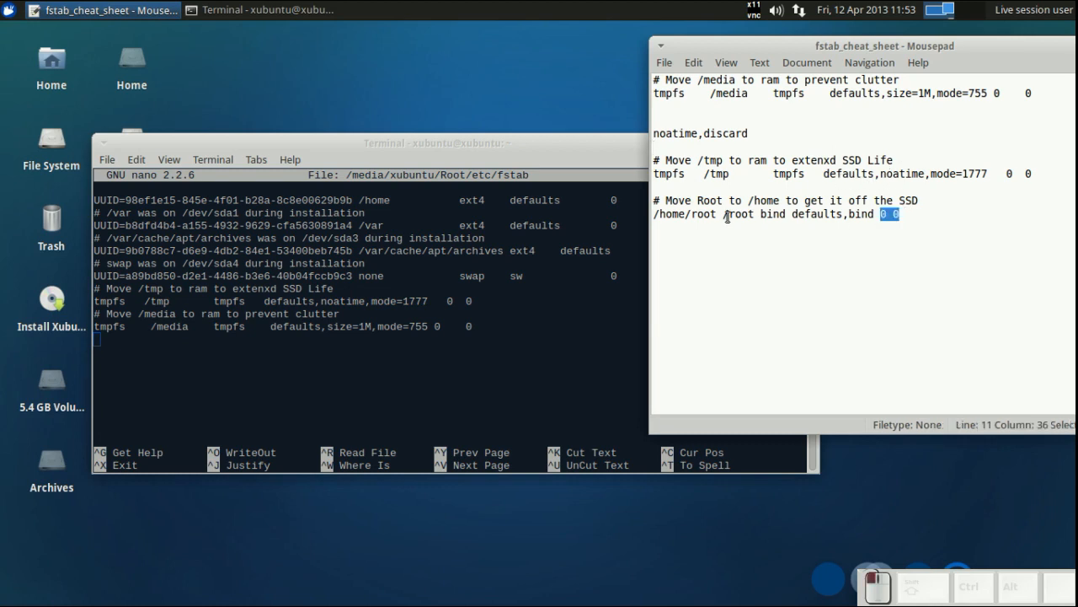
{"action": "left_click_drag", "start_coordinate": [727, 217], "coordinate": [654, 202]}
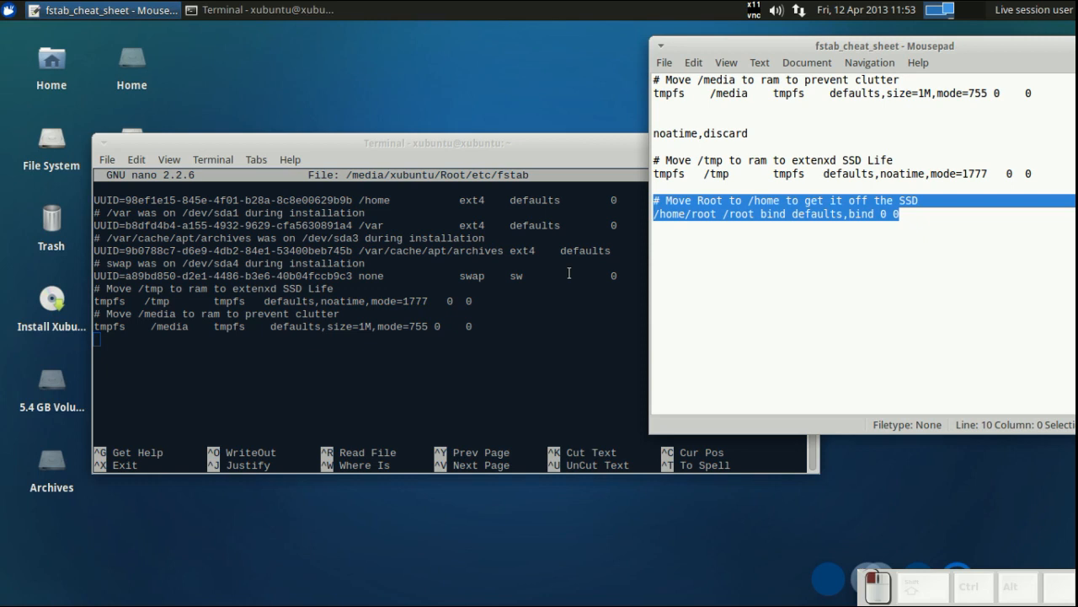
{"action": "middle_click", "coordinate": [387, 359]}
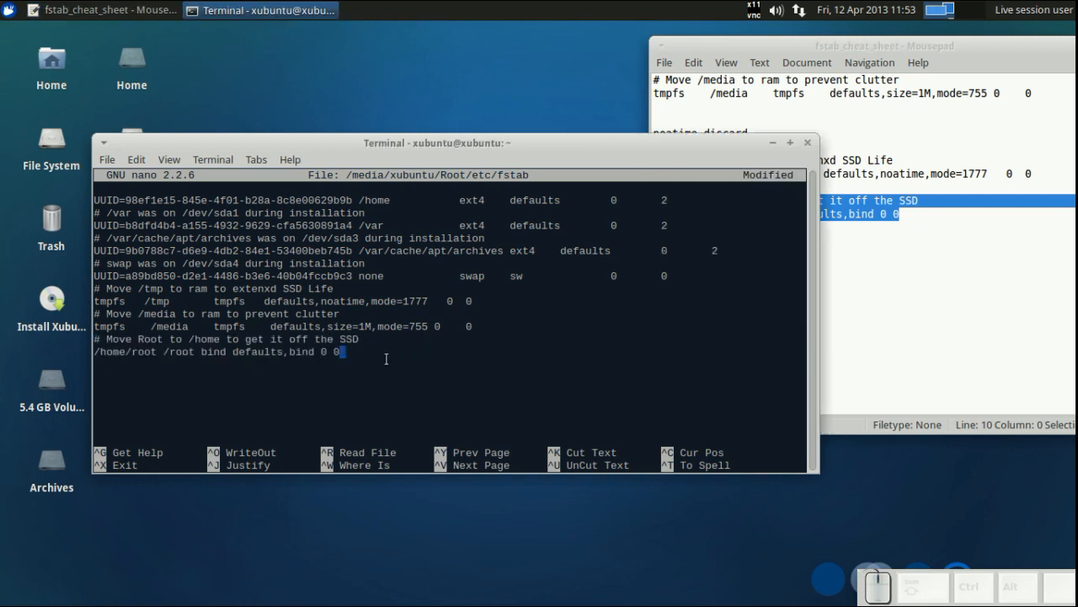
- Insert spaces into the /tmp tmpfs entry so its fields line up with the columns above
{"action": "key", "text": "Left"}
{"action": "key", "text": "Left"}
{"action": "key", "text": "Left"}
{"action": "key", "text": "Left"}
{"action": "key", "text": "Left"}
{"action": "key", "text": "Left"}
{"action": "key", "text": "Left"}
{"action": "key", "text": "Left"}
{"action": "key", "text": "Left"}
{"action": "key", "text": "Left"}
{"action": "key", "text": "Left"}
{"action": "key", "text": "Left"}
{"action": "key", "text": "Left"}
{"action": "key", "text": "Left"}
{"action": "key", "text": "Left"}
{"action": "key", "text": "Left"}
{"action": "key", "text": "Left"}
{"action": "key", "text": "Left"}
{"action": "key", "text": "Left"}
{"action": "key", "text": "Left"}
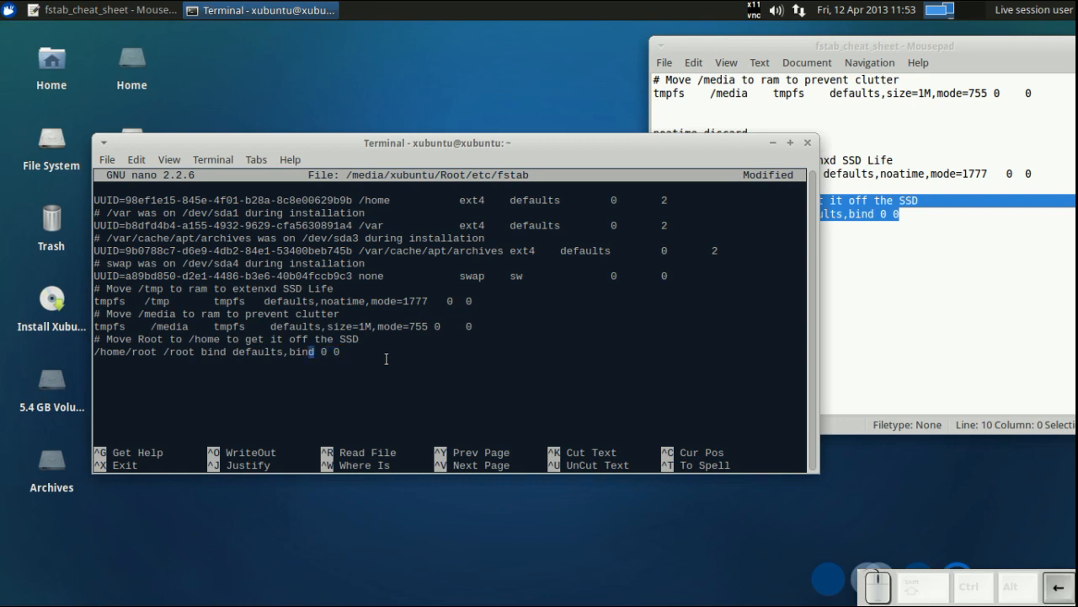
{"action": "key", "text": "Up"}
{"action": "key", "text": "Up"}
{"action": "key", "text": "Up"}
{"action": "key", "text": "Left"}
{"action": "key", "text": "Left"}
{"action": "key", "text": "Left"}
{"action": "key", "text": "Up"}
{"action": "key", "text": "Left"}
{"action": "key", "text": "Left"}
{"action": "key", "text": "Left"}
{"action": "key", "text": "Left"}
{"action": "key", "text": "Left"}
{"action": "key", "text": "Left"}
{"action": "key", "text": "Left"}
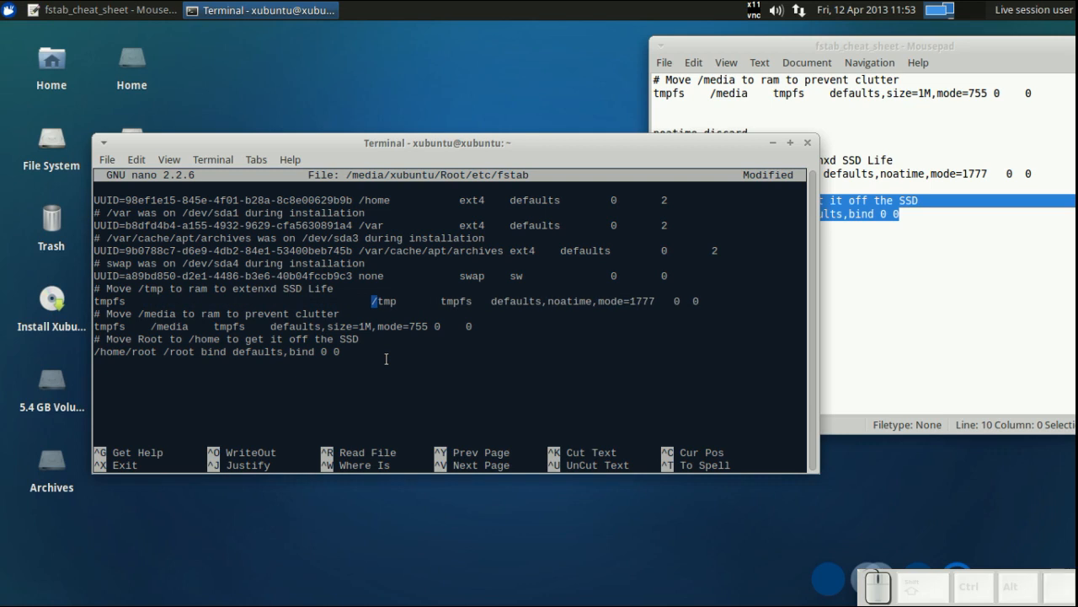
{"action": "key", "text": "Right"}
{"action": "key", "text": "Right"}
{"action": "key", "text": "Right"}
{"action": "key", "text": "Right"}
{"action": "key", "text": "Right"}
{"action": "key", "text": "Right"}
{"action": "key", "text": "Right"}
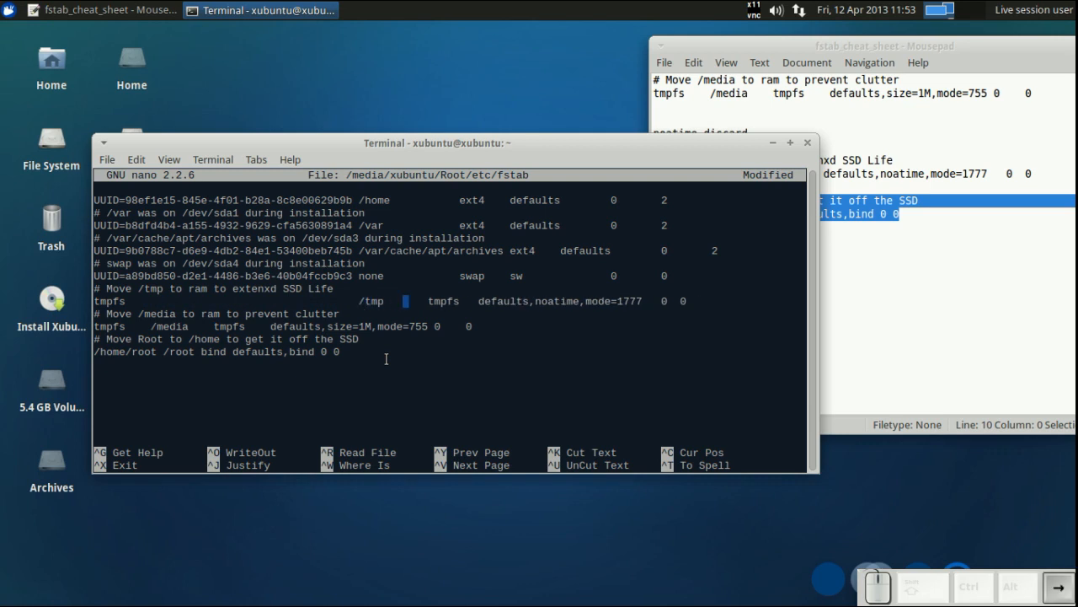
{"action": "key", "text": "Right"}
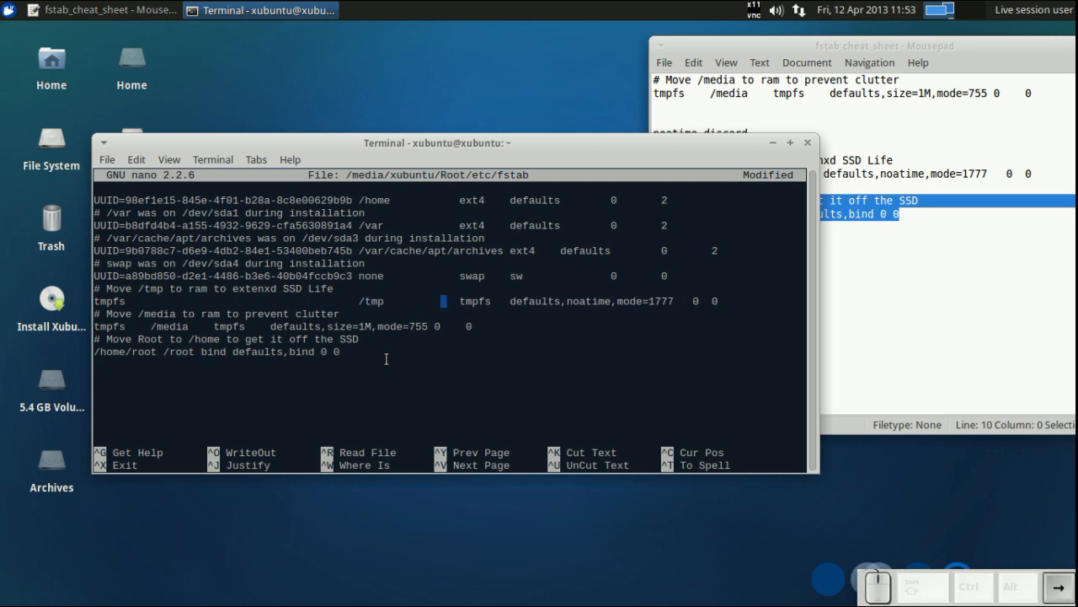
{"action": "key", "text": "Right"}
{"action": "key", "text": "Right"}
{"action": "key", "text": "Right"}
{"action": "key", "text": "Right"}
{"action": "key", "text": "Right"}
{"action": "key", "text": "Right"}
{"action": "key", "text": "Right"}
{"action": "key", "text": "Right"}
{"action": "key", "text": "Right"}
{"action": "key", "text": "Right"}
{"action": "key", "text": "Right"}
{"action": "key", "text": "Right"}
{"action": "key", "text": "Right"}
{"action": "key", "text": "Right"}
{"action": "key", "text": "Right"}
- Insert spaces into the /media tmpfs entry so its fields line up with the columns above
{"action": "key", "text": "Down"}
{"action": "key", "text": "Down"}
{"action": "key", "text": "Left"}
{"action": "key", "text": "Left"}
{"action": "key", "text": "Home"}
{"action": "key", "text": "Right"}
{"action": "key", "text": "Right"}
{"action": "key", "text": "Right"}
{"action": "key", "text": "Right"}
{"action": "key", "text": "Right"}
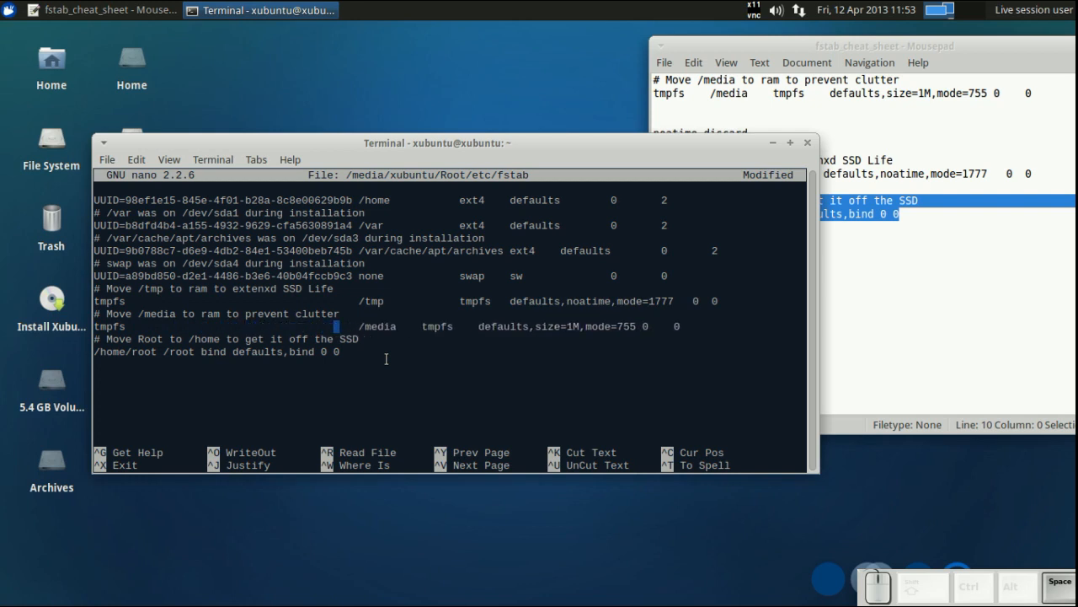
{"action": "key", "text": "Right"}
{"action": "key", "text": "Right"}
{"action": "key", "text": "Right"}
{"action": "key", "text": "Right"}
{"action": "key", "text": "Right"}
{"action": "key", "text": "Right"}
{"action": "key", "text": "Right"}
{"action": "key", "text": "Right"}
{"action": "key", "text": "Right"}
{"action": "key", "text": "Right"}
{"action": "key", "text": "Right"}
{"action": "key", "text": "Right"}
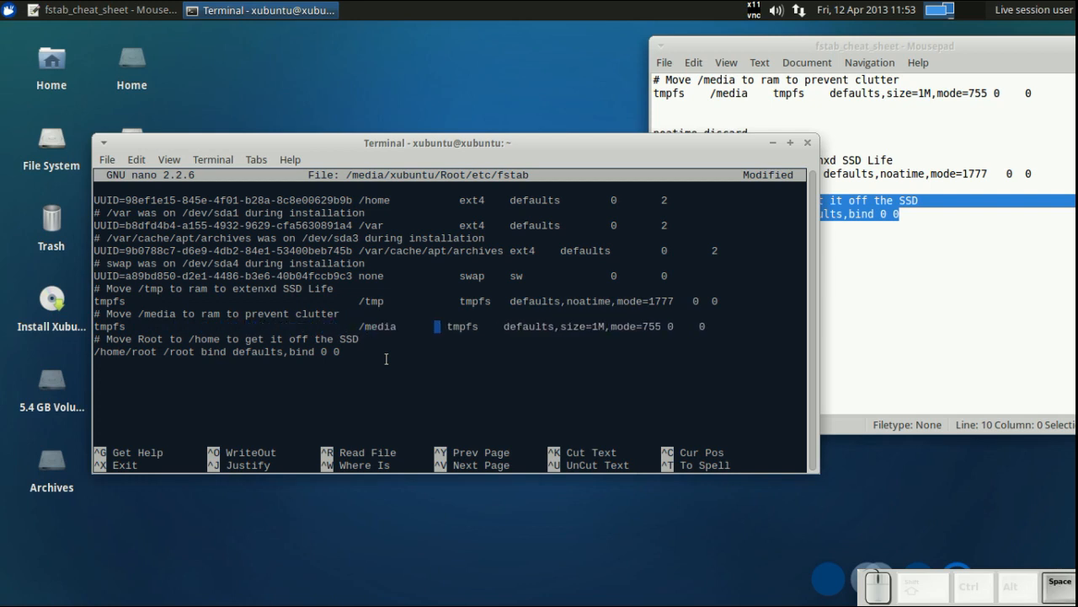
{"action": "key", "text": "Right"}
{"action": "key", "text": "Right"}
{"action": "key", "text": "Right"}
{"action": "key", "text": "Right"}
{"action": "key", "text": "Right"}
{"action": "key", "text": "Right"}
{"action": "key", "text": "Right"}
{"action": "key", "text": "Right"}
{"action": "key", "text": "Right"}
{"action": "key", "text": "Right"}
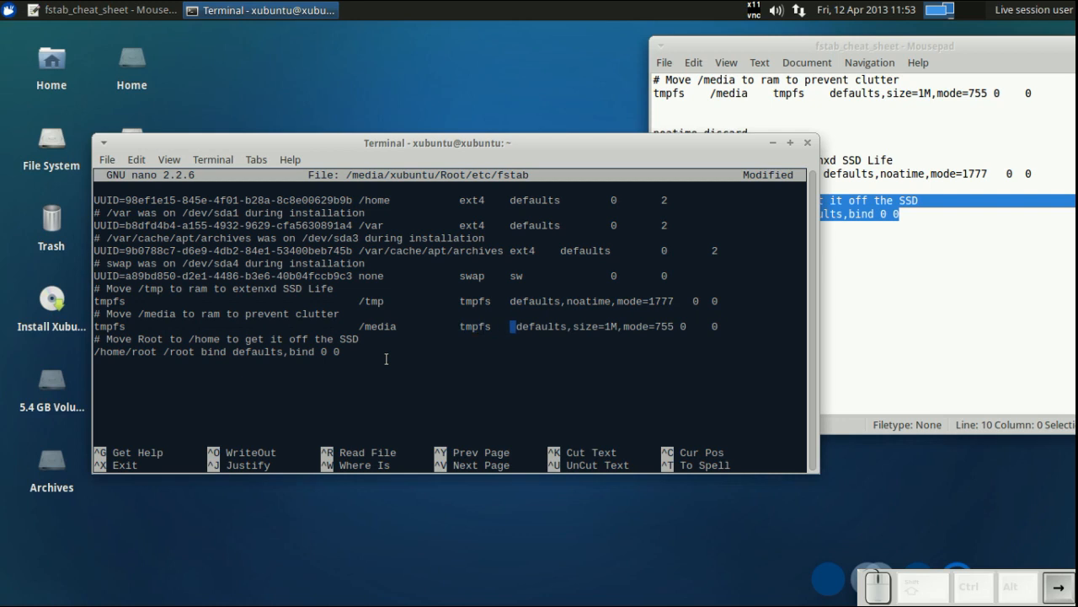
{"action": "key", "text": "Delete"}
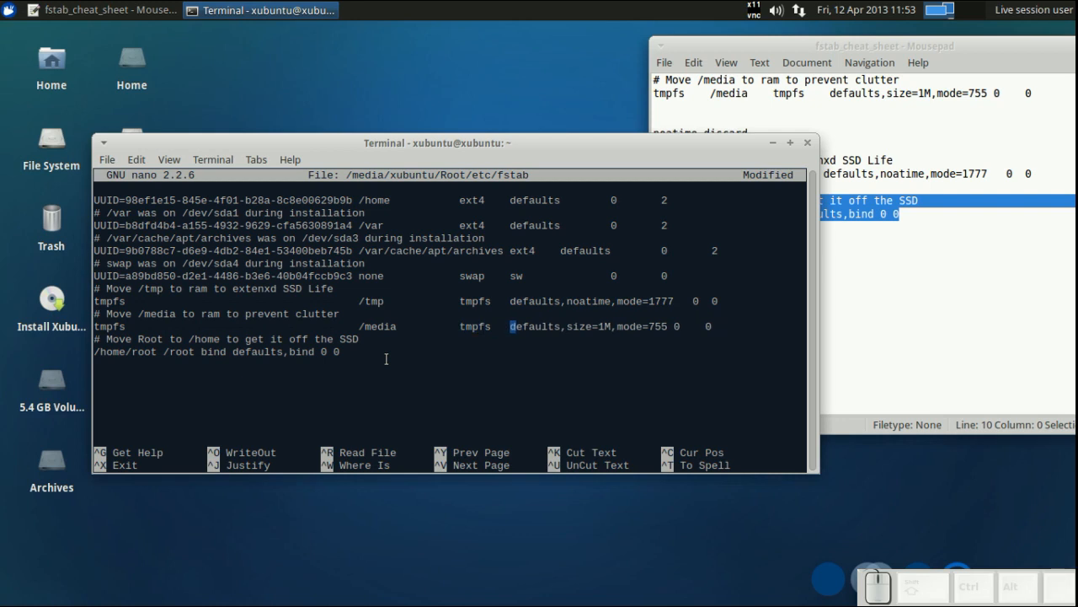
- Align the fields of the /home/root bind entry with the other columns using spaces
{"action": "key", "text": "Down"}
{"action": "key", "text": "Down"}
{"action": "key", "text": "Home"}
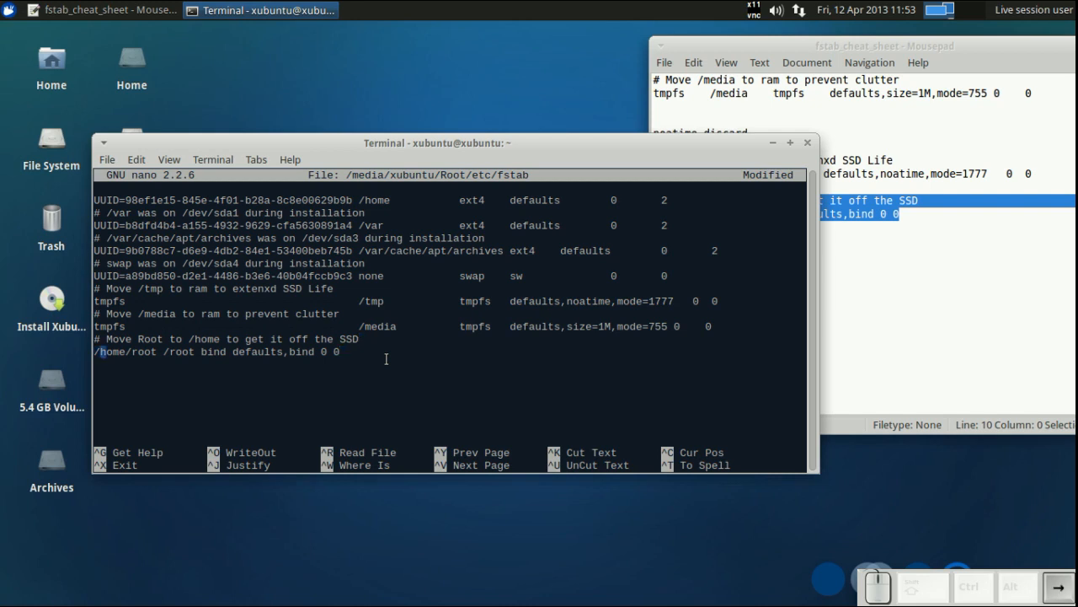
{"action": "key", "text": "Right"}
{"action": "key", "text": "Right"}
{"action": "key", "text": "Right"}
{"action": "key", "text": "Right"}
{"action": "key", "text": "Right"}
{"action": "key", "text": "Right"}
{"action": "key", "text": "Right"}
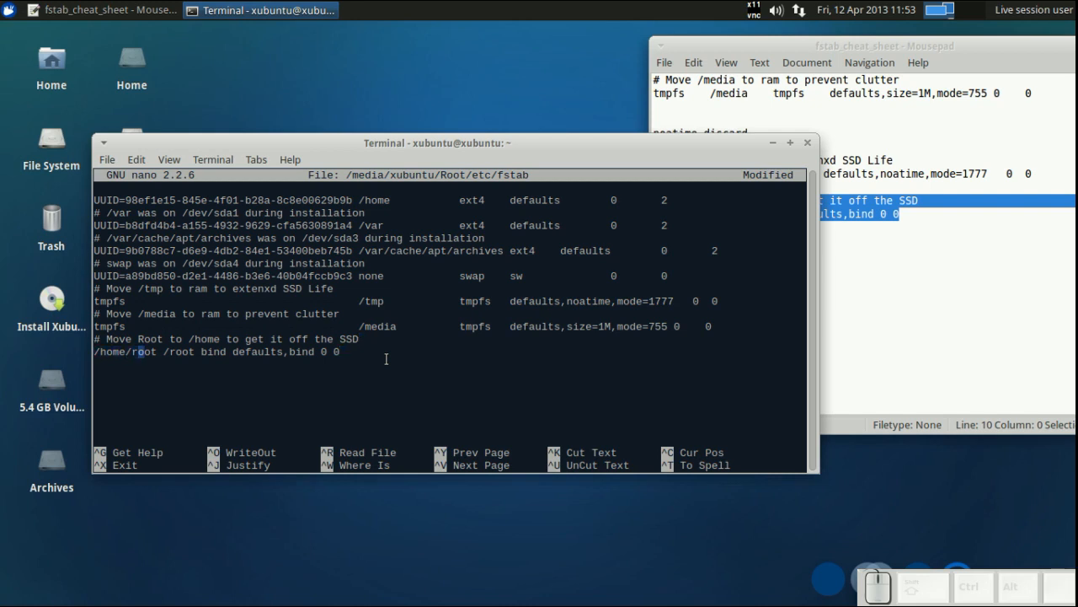
{"action": "key", "text": "Right"}
{"action": "key", "text": "Right"}
{"action": "key", "text": "Right"}
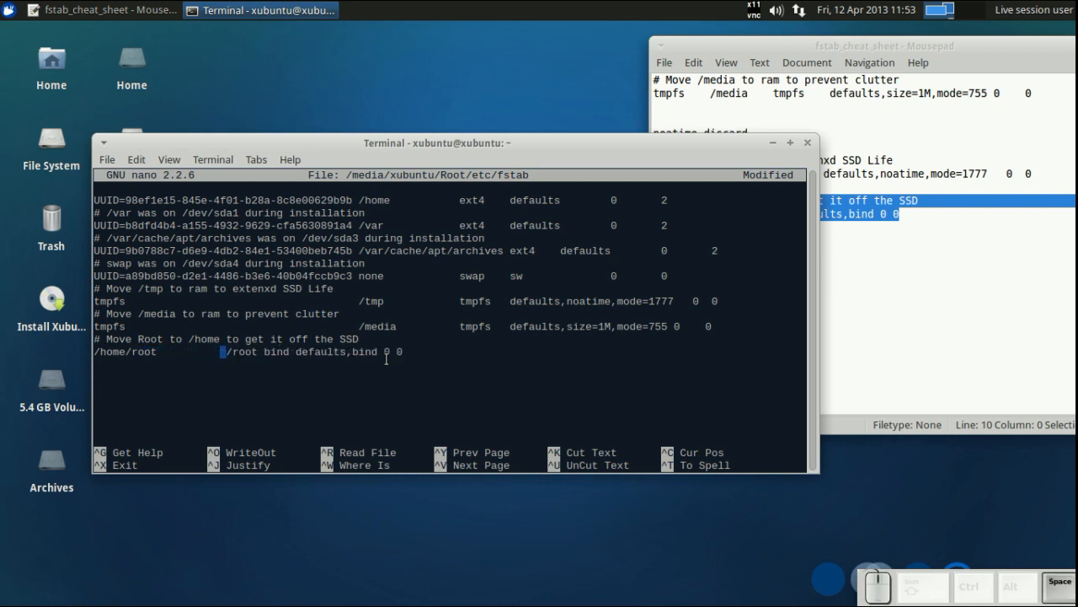
{"action": "key", "text": "Right"}
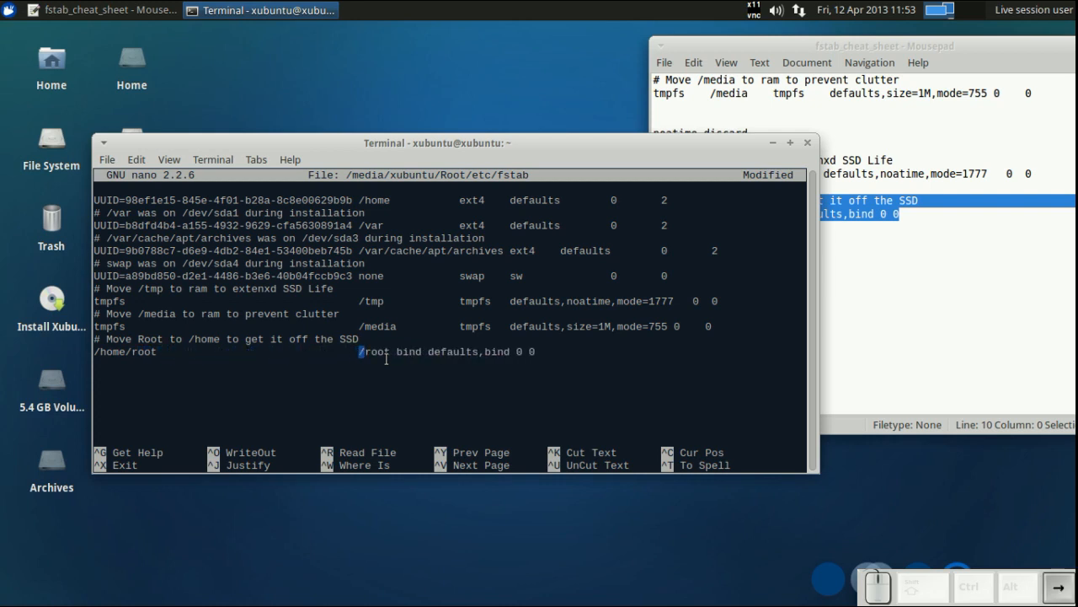
{"action": "key", "text": "Right"}
{"action": "key", "text": "Right"}
{"action": "key", "text": "Right"}
{"action": "key", "text": "Right"}
{"action": "key", "text": "Right"}
{"action": "key", "text": "Right"}
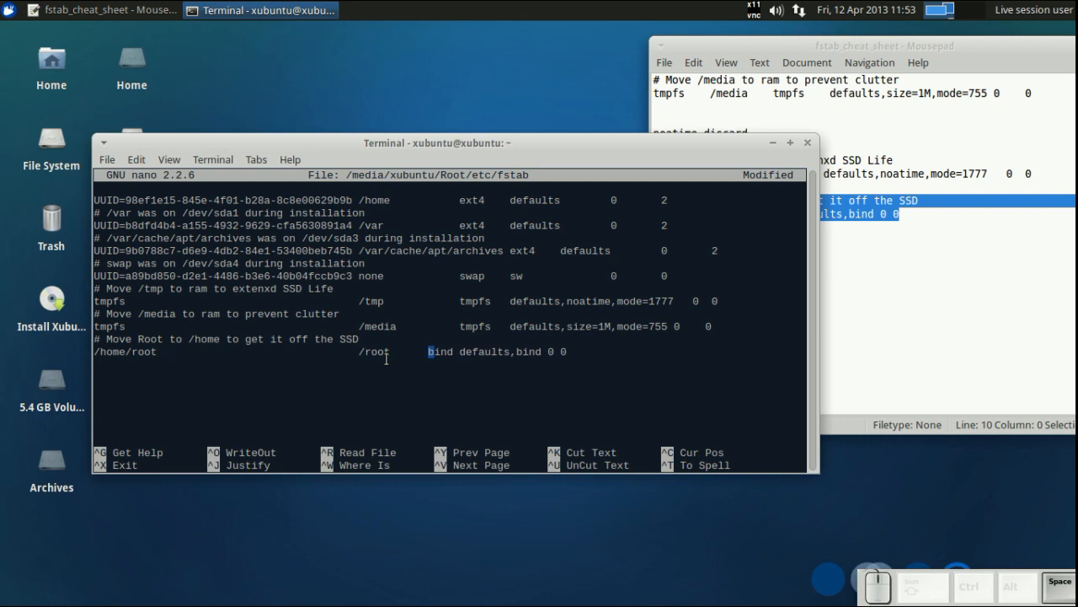
{"action": "key", "text": "Right"}
{"action": "key", "text": "Right"}
{"action": "key", "text": "Right"}
{"action": "key", "text": "Right"}
{"action": "key", "text": "Right"}
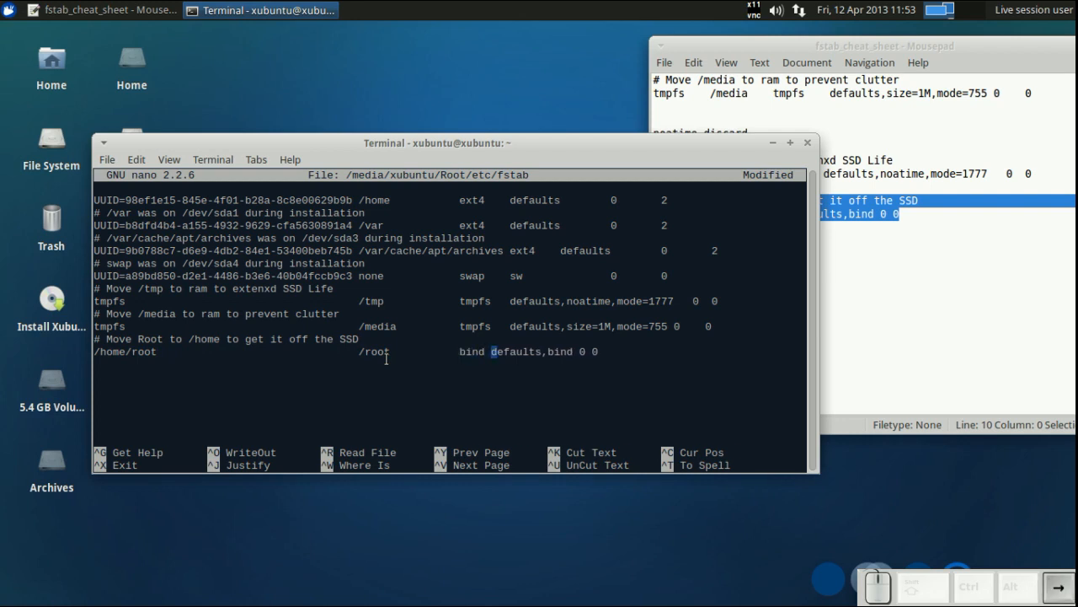
{"action": "key", "text": "Right"}
{"action": "key", "text": "Right"}
{"action": "key", "text": "Right"}
{"action": "key", "text": "Right"}
{"action": "key", "text": "Right"}
{"action": "key", "text": "Right"}
{"action": "key", "text": "Right"}
{"action": "key", "text": "Right"}
{"action": "key", "text": "Right"}
{"action": "key", "text": "Right"}
{"action": "key", "text": "Right"}
{"action": "key", "text": "Right"}
{"action": "key", "text": "Right"}
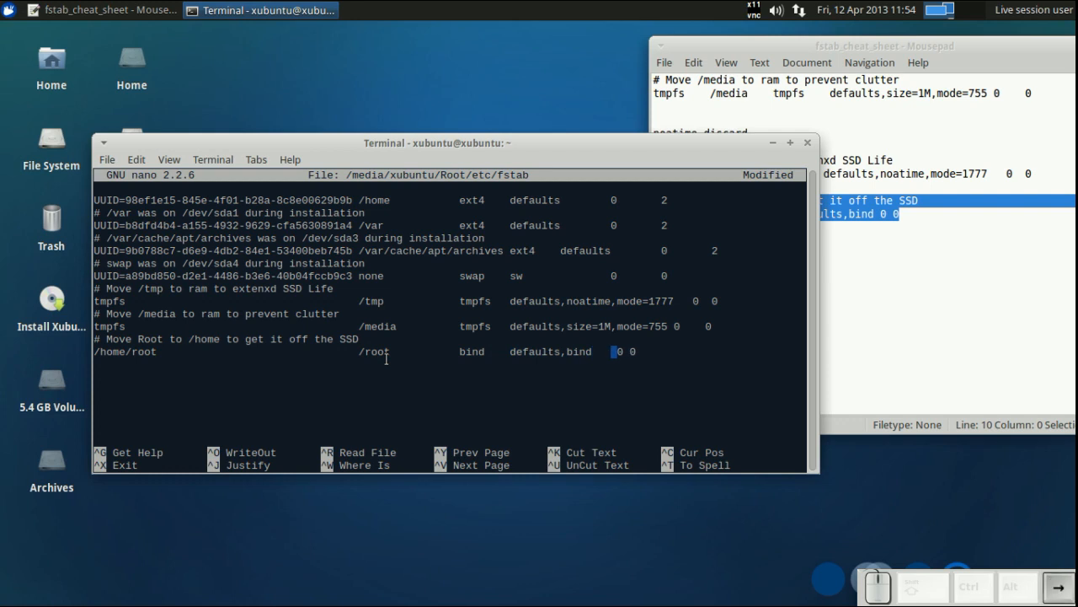
{"action": "key", "text": "BackSpace"}
{"action": "key", "text": "BackSpace"}
{"action": "key", "text": "Right"}
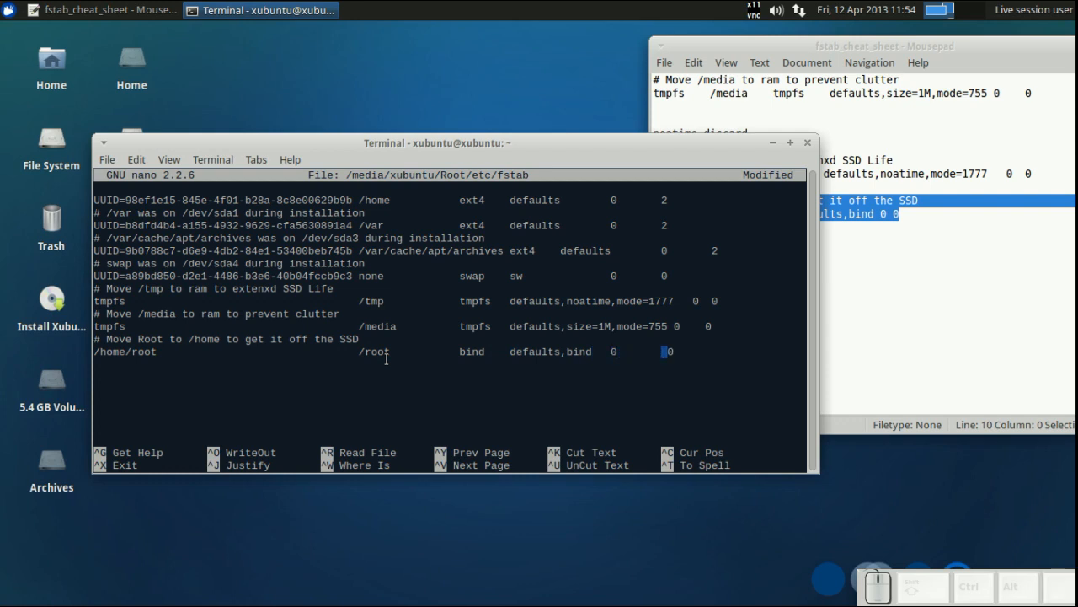
- Adjust the spacing of the dump and pass fields in the /media and /tmp entries
{"action": "key", "text": "Up"}
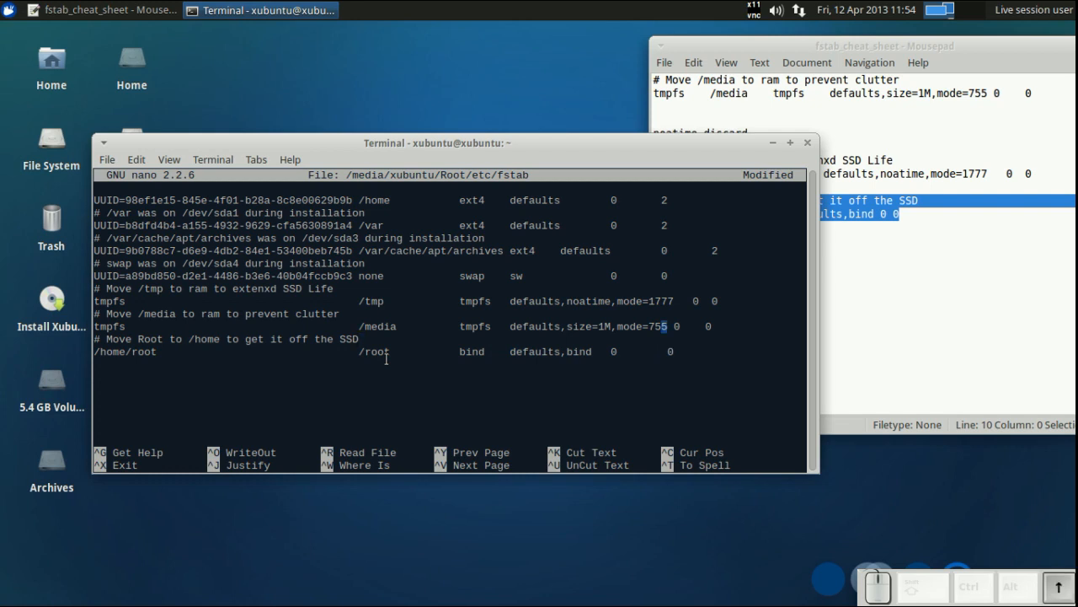
{"action": "key", "text": "Right"}
{"action": "key", "text": "Right"}
{"action": "key", "text": "Right"}
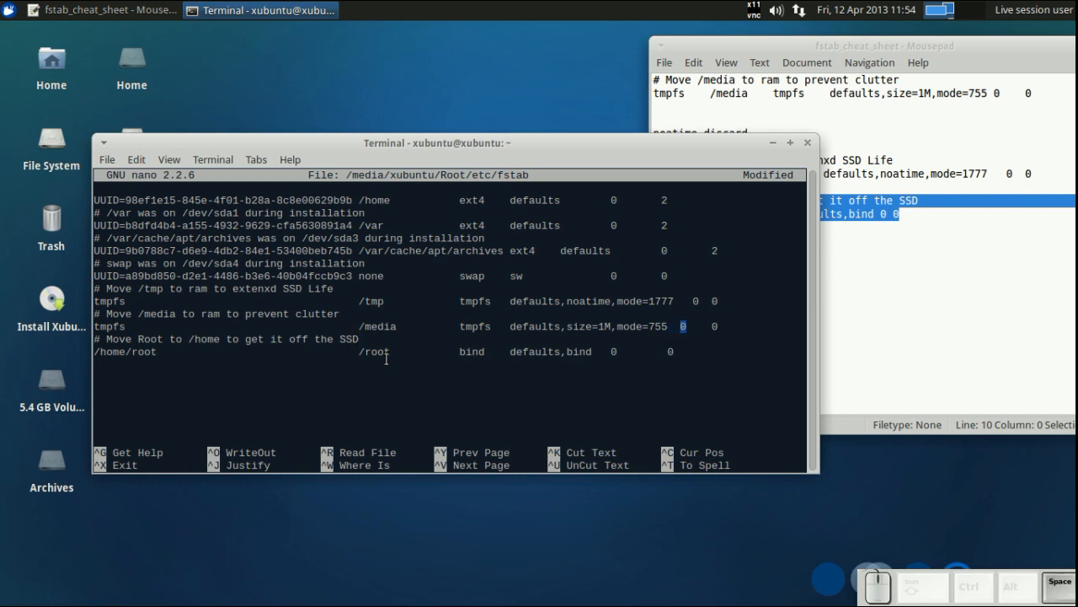
{"action": "key", "text": "Up"}
{"action": "key", "text": "Up"}
{"action": "key", "text": "BackSpace"}
{"action": "key", "text": "Right"}
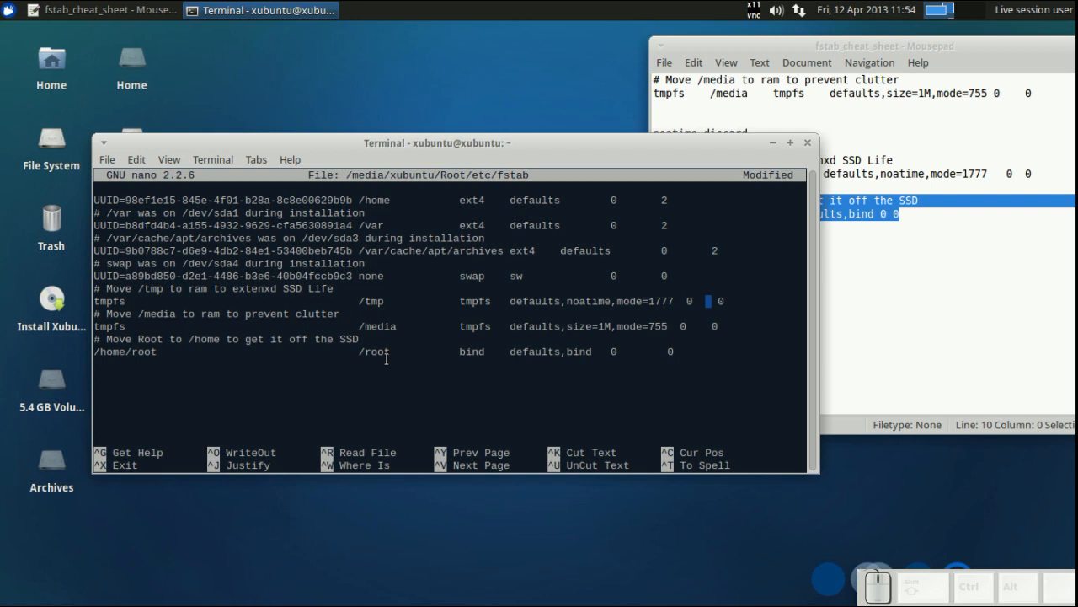
- Save the edited fstab and exit nano
{"action": "key", "text": "ctrl+o"}
{"action": "key", "text": "Return"}
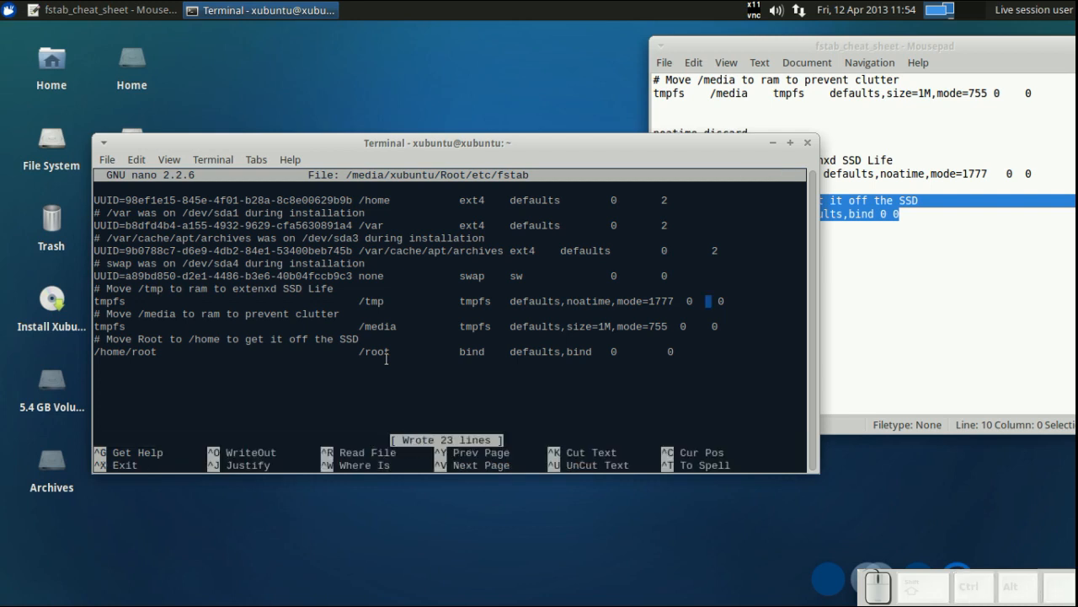
{"action": "key", "text": "ctrl+x"}
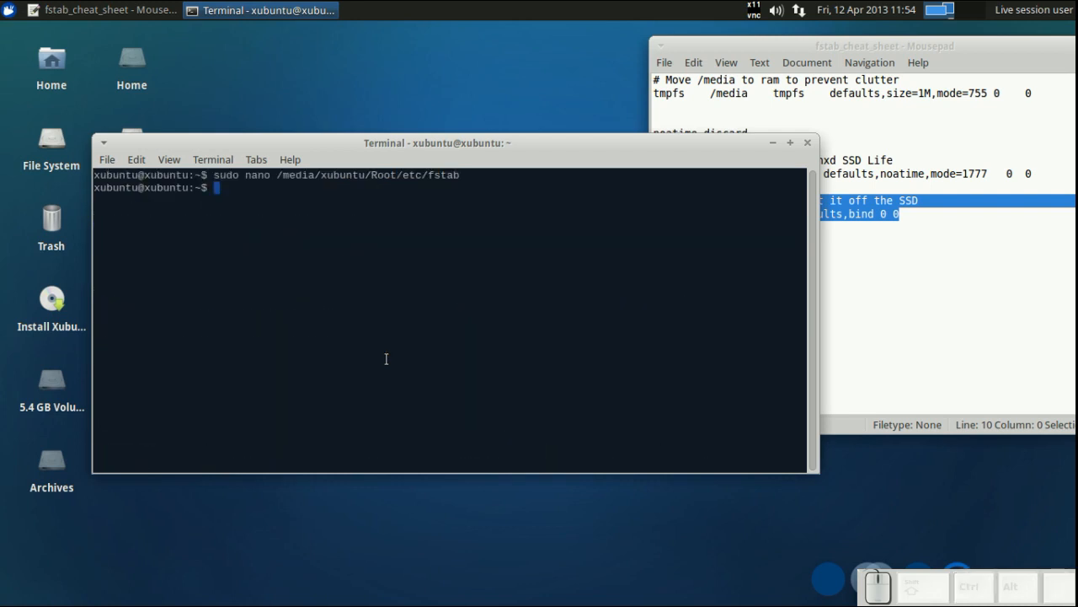
- Begin a sudo mv command, and mount the Home drive by opening it in the file manager and closing it
{"action": "type", "text": "sudo mv"}
{"action": "left_click", "coordinate": [132, 66]}
{"action": "double_click", "coordinate": [131, 66]}
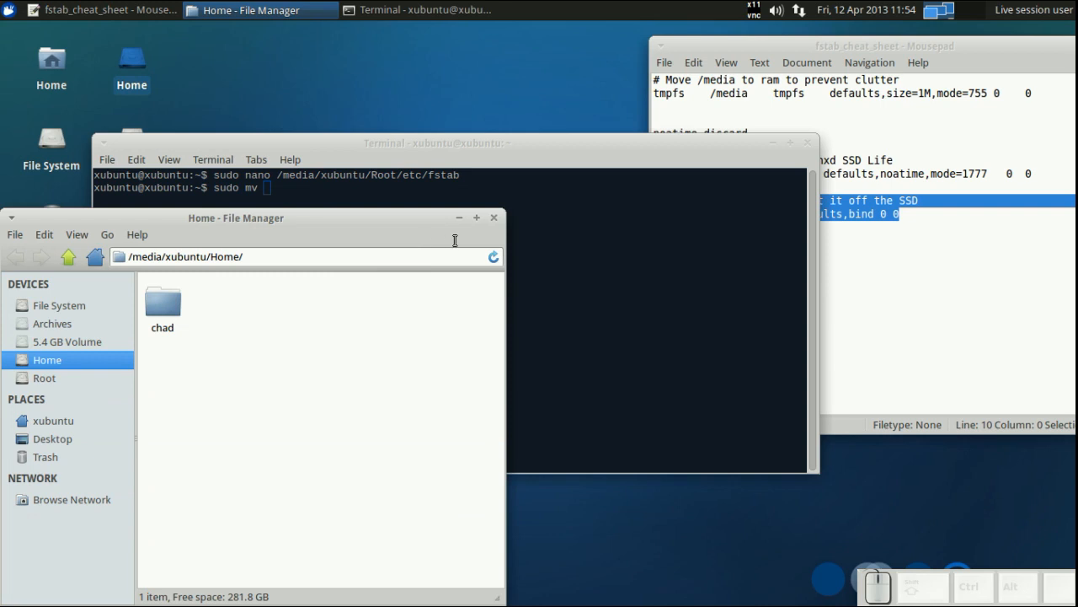
{"action": "left_click", "coordinate": [494, 218]}
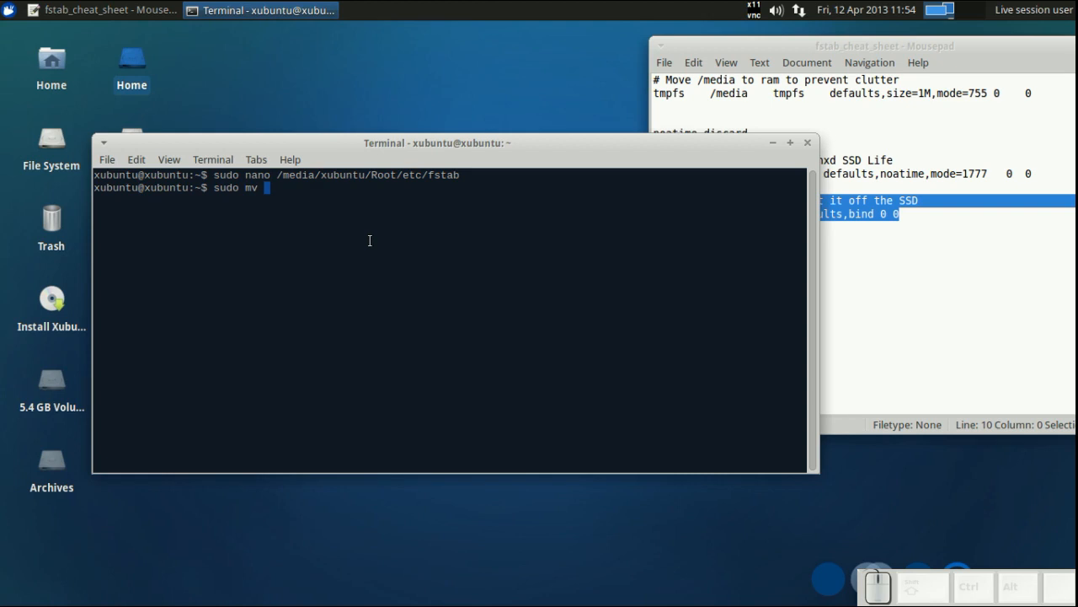
- Move /media/xubuntu/Root/root into /media/xubuntu/Home/ with sudo mv
{"action": "type", "text": "/me"}
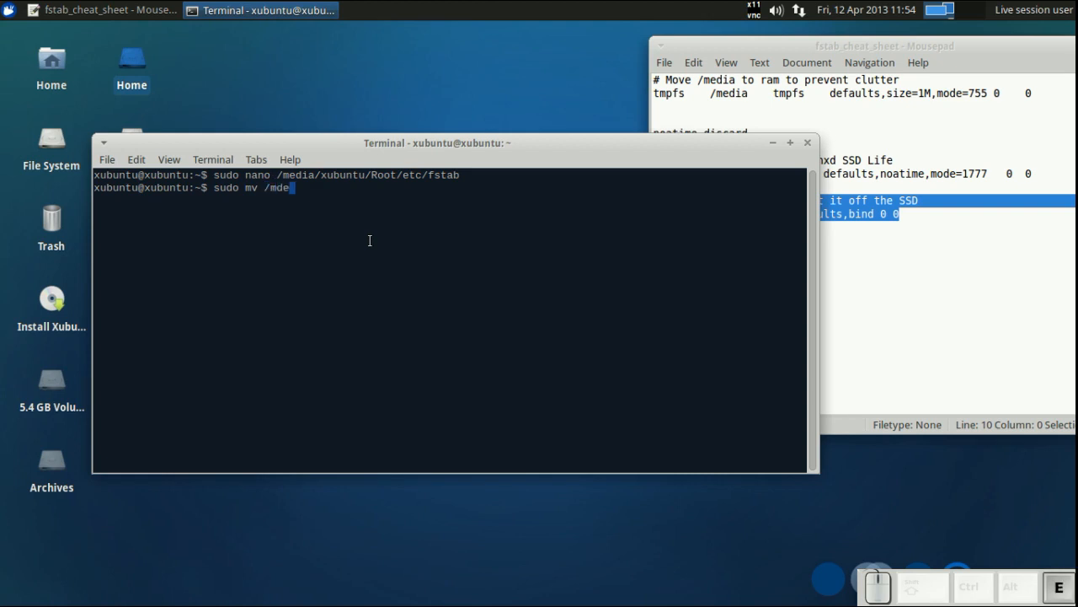
{"action": "type", "text": "ds"}
{"action": "key", "text": "BackSpace"}
{"action": "key", "text": "Tab"}
{"action": "type", "text": "xu"}
{"action": "key", "text": "Tab"}
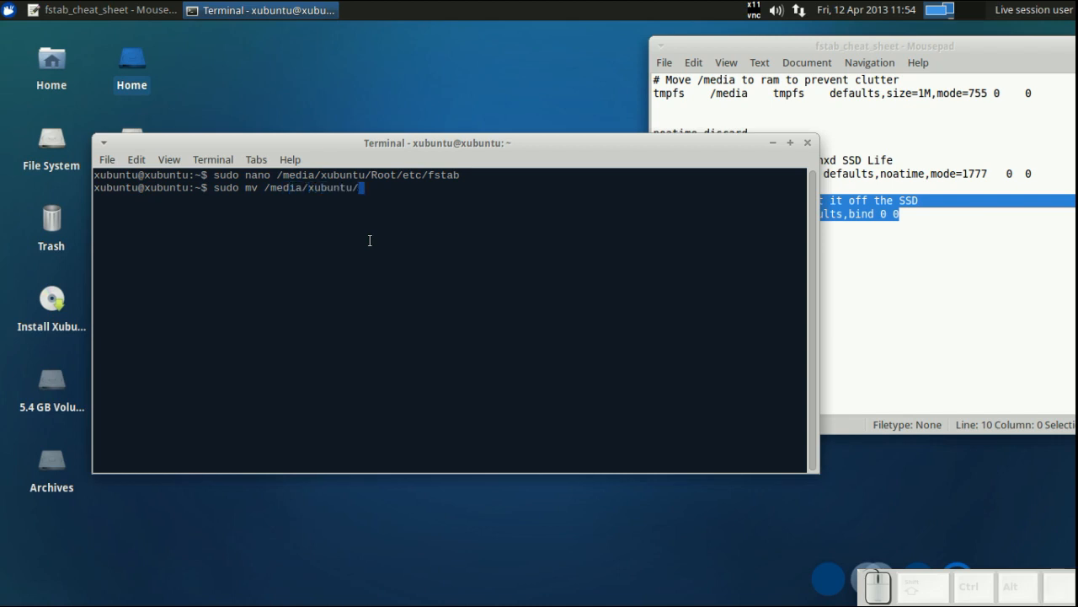
{"action": "type", "text": "R"}
{"action": "key", "text": "Tab"}
{"action": "type", "text": "ro"}
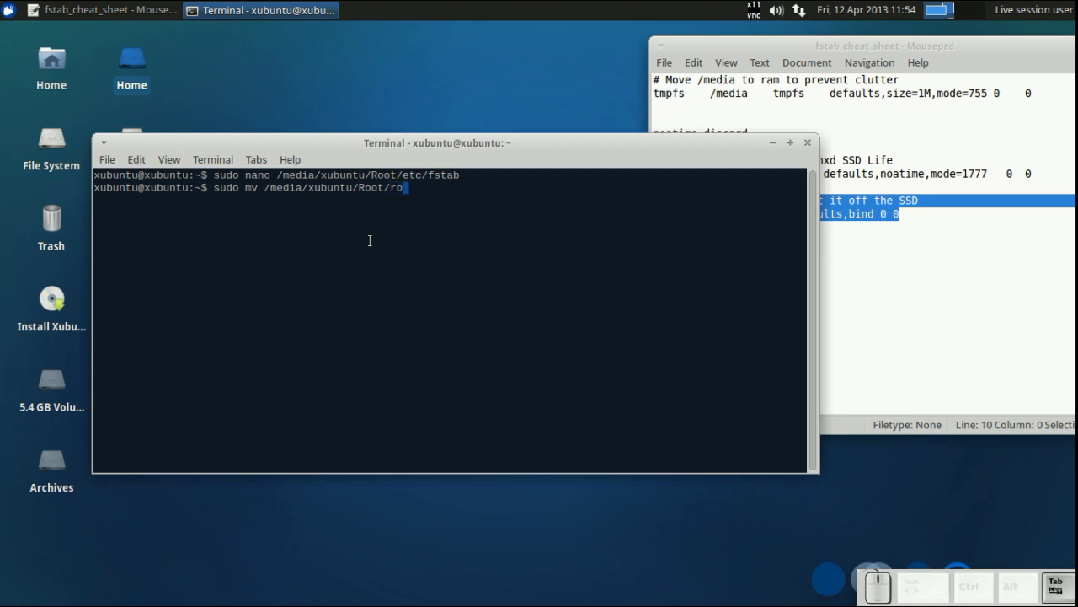
{"action": "key", "text": "Tab"}
{"action": "key", "text": "BackSpace"}
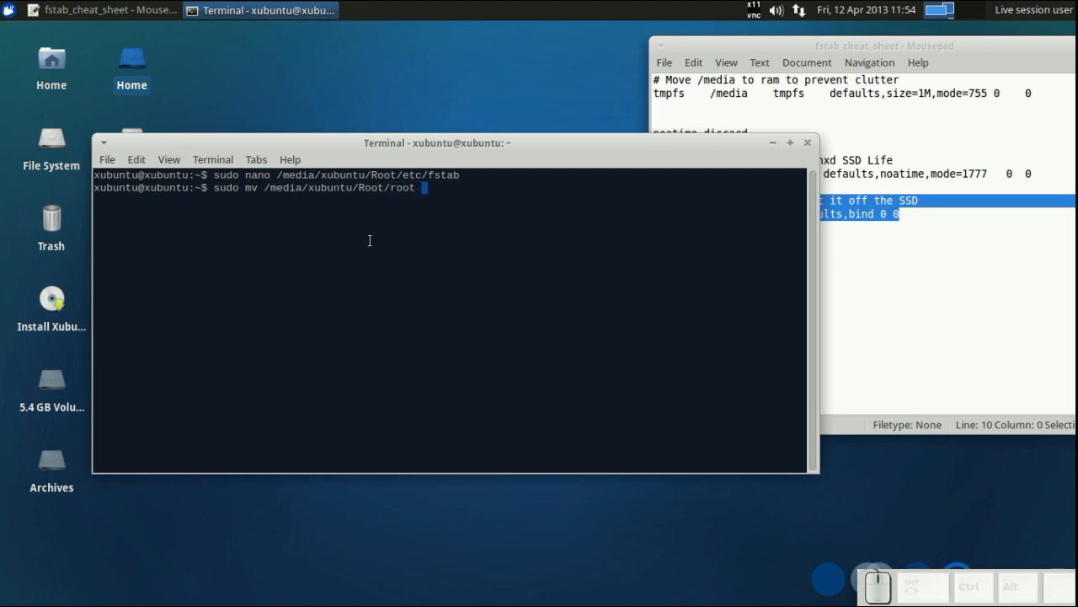
{"action": "type", "text": "/me"}
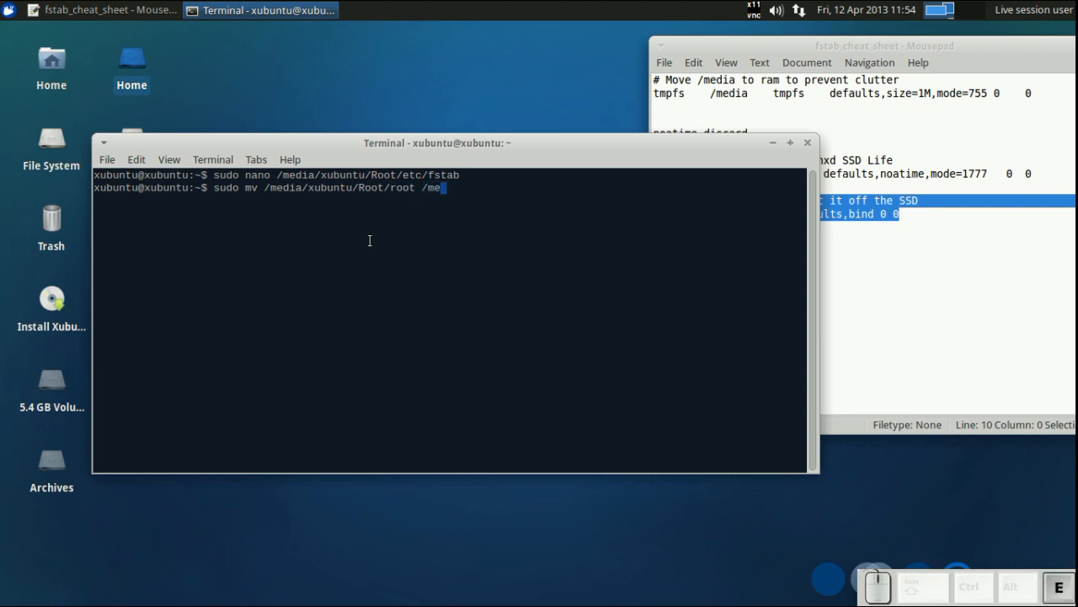
{"action": "key", "text": "Tab"}
{"action": "type", "text": "x"}
{"action": "key", "text": "Tab"}
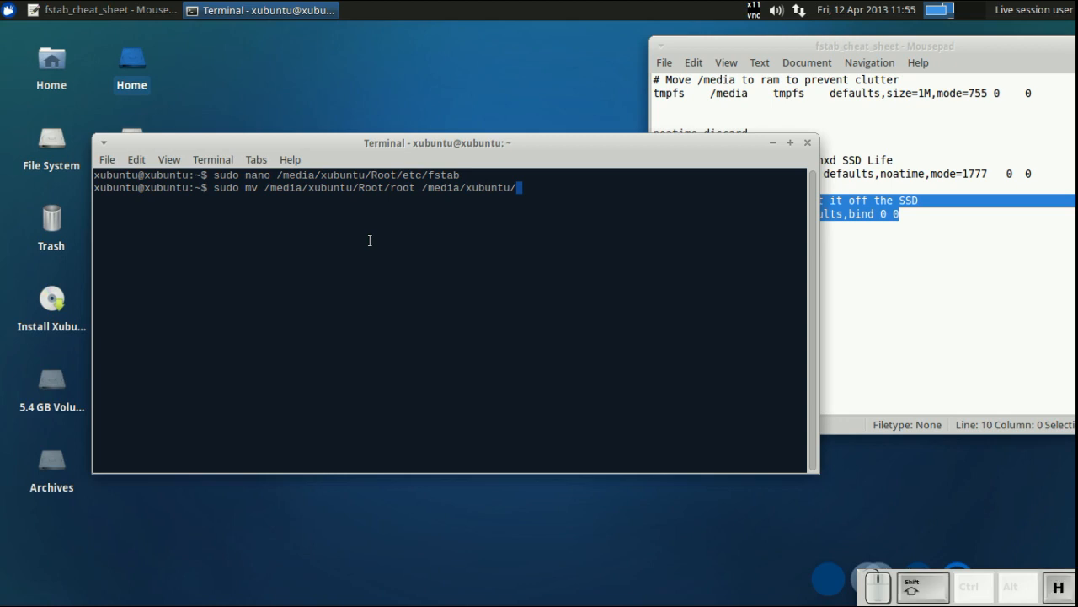
{"action": "type", "text": "H"}
{"action": "key", "text": "Tab"}
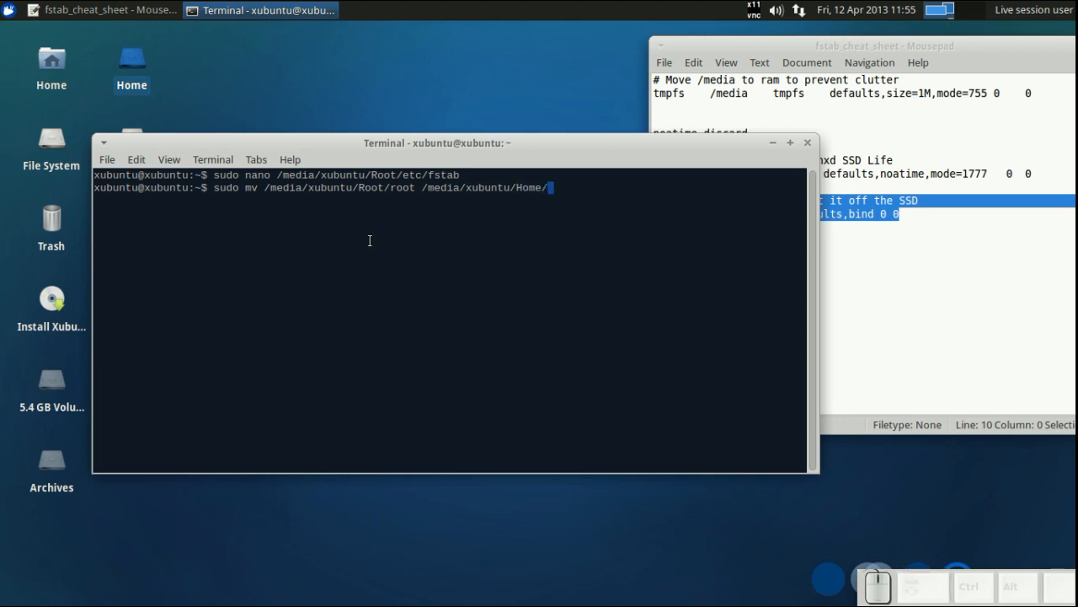
{"action": "key", "text": "Tab"}
{"action": "key", "text": "Tab"}
{"action": "key", "text": "Tab"}
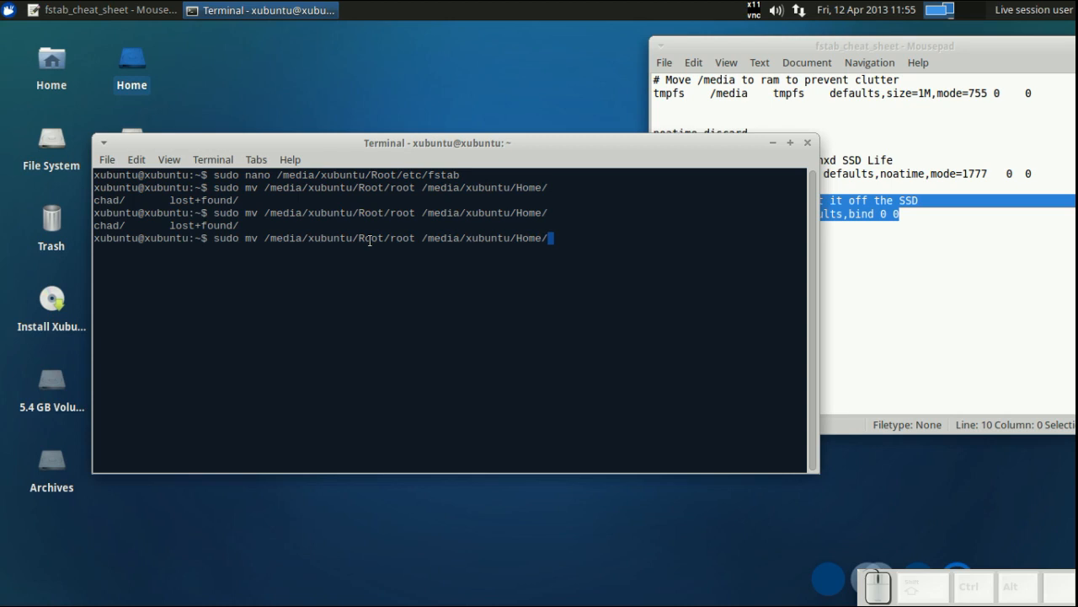
{"action": "key", "text": "Return"}
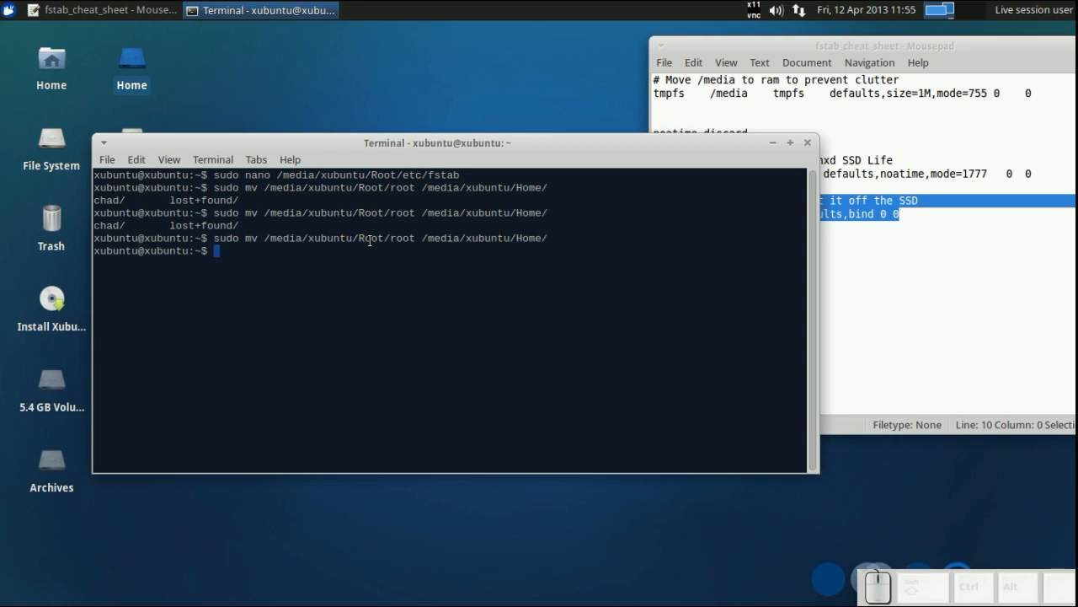
- Create an empty /media/xubuntu/Root/root directory with sudo mkdir
{"action": "type", "text": "sudo mk"}
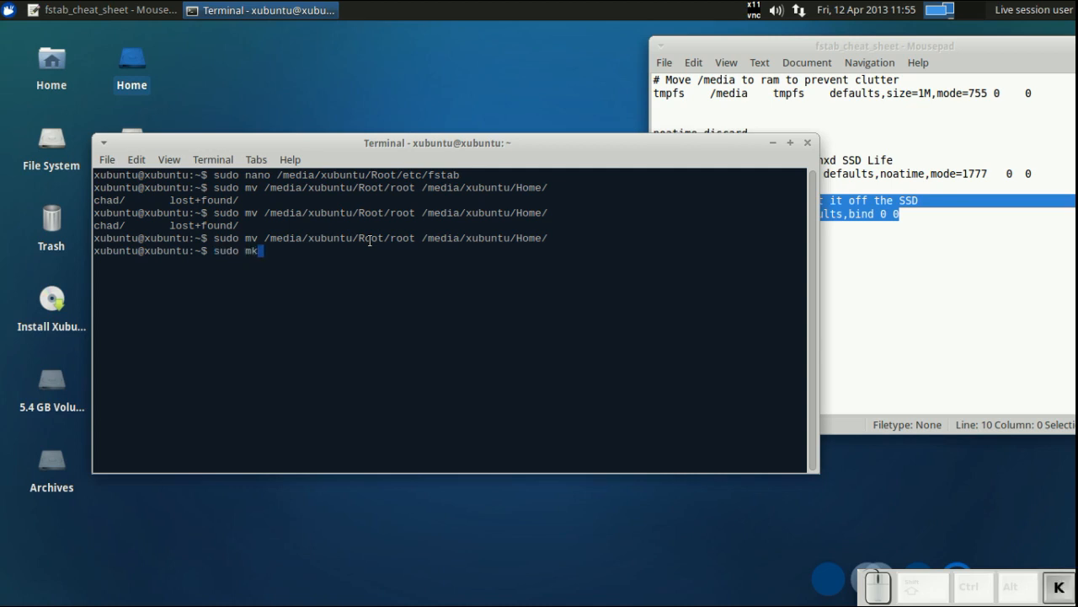
{"action": "type", "text": "dir"}
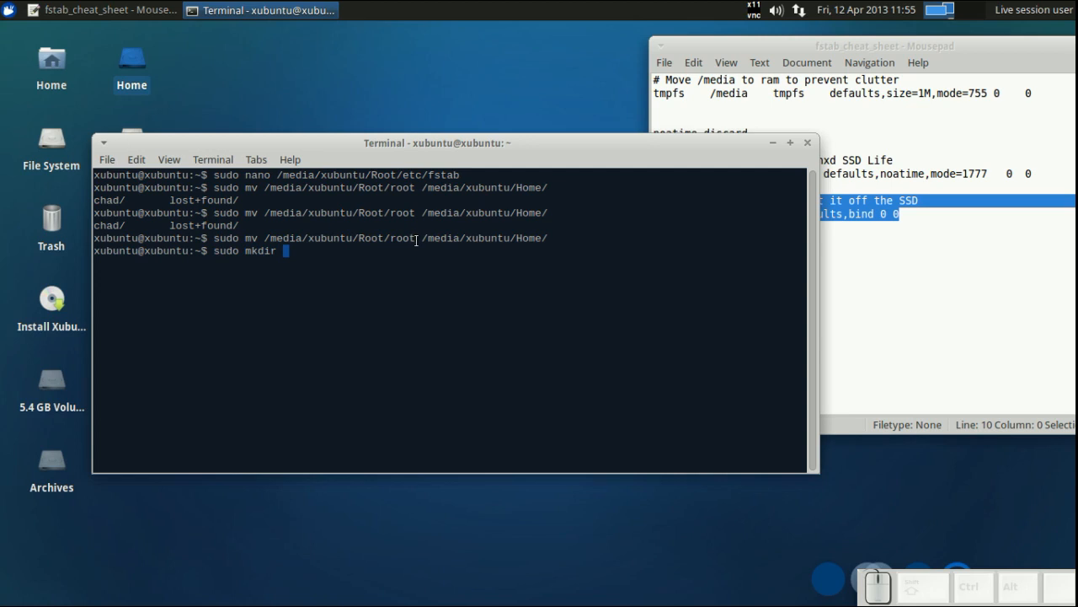
{"action": "left_click_drag", "start_coordinate": [414, 241], "coordinate": [263, 241]}
{"action": "middle_click", "coordinate": [330, 272]}
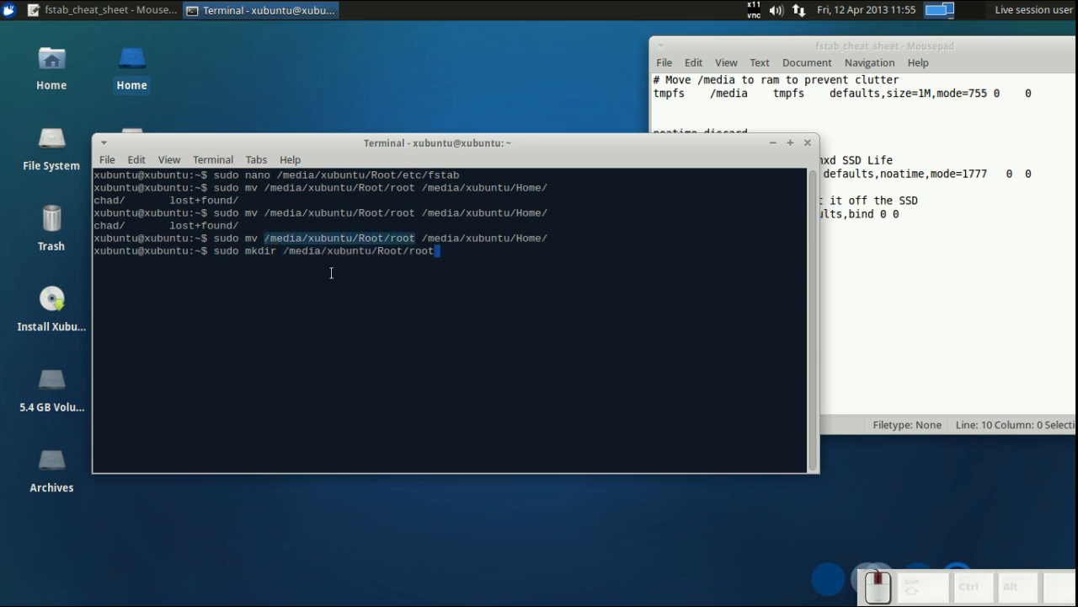
{"action": "key", "text": "Return"}
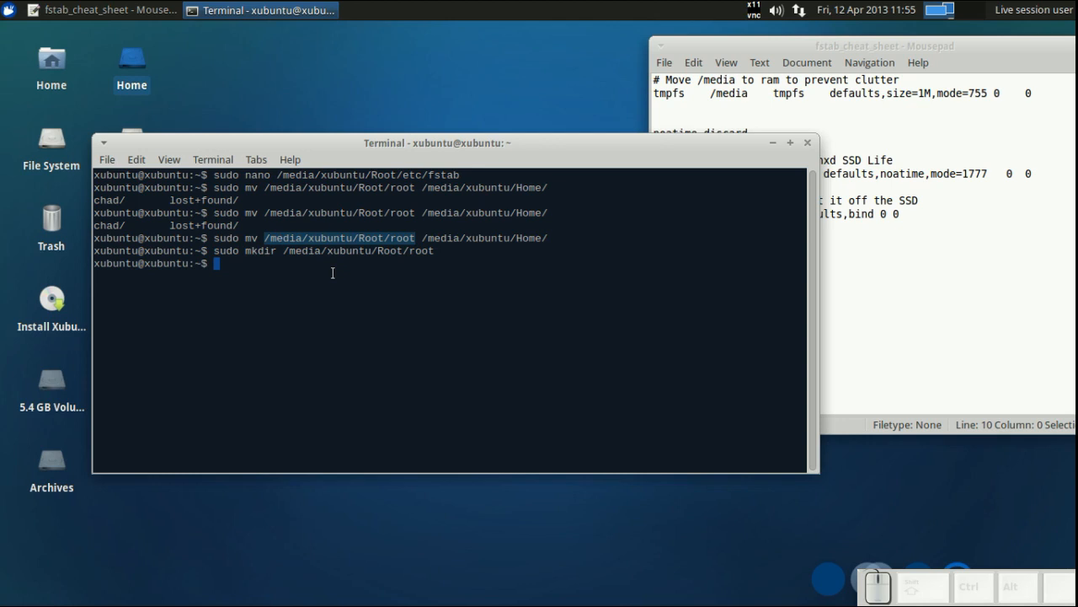
- Exit the terminal and close the fstab cheat sheet editor window
{"action": "left_click", "coordinate": [327, 253]}
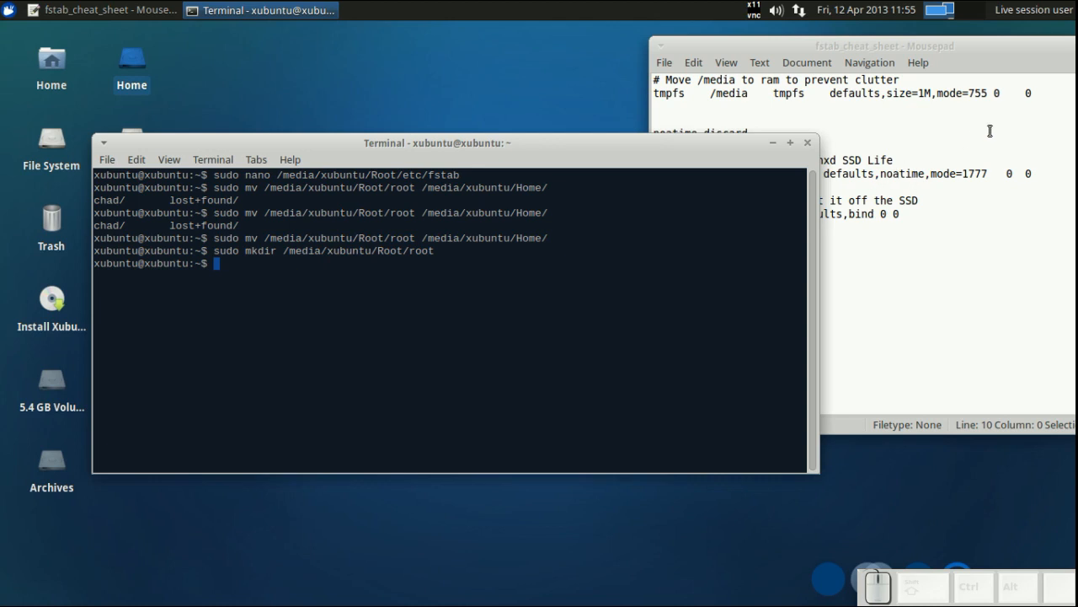
{"action": "left_click", "coordinate": [339, 310]}
{"action": "left_click_drag", "start_coordinate": [367, 141], "coordinate": [362, 244]}
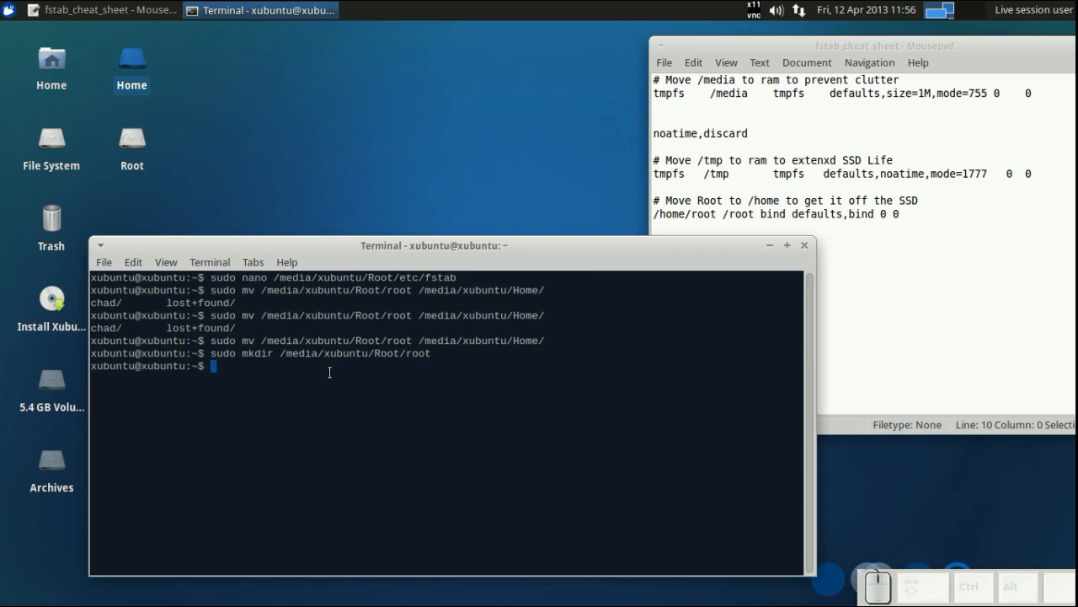
{"action": "type", "text": "exit"}
{"action": "key", "text": "Return"}
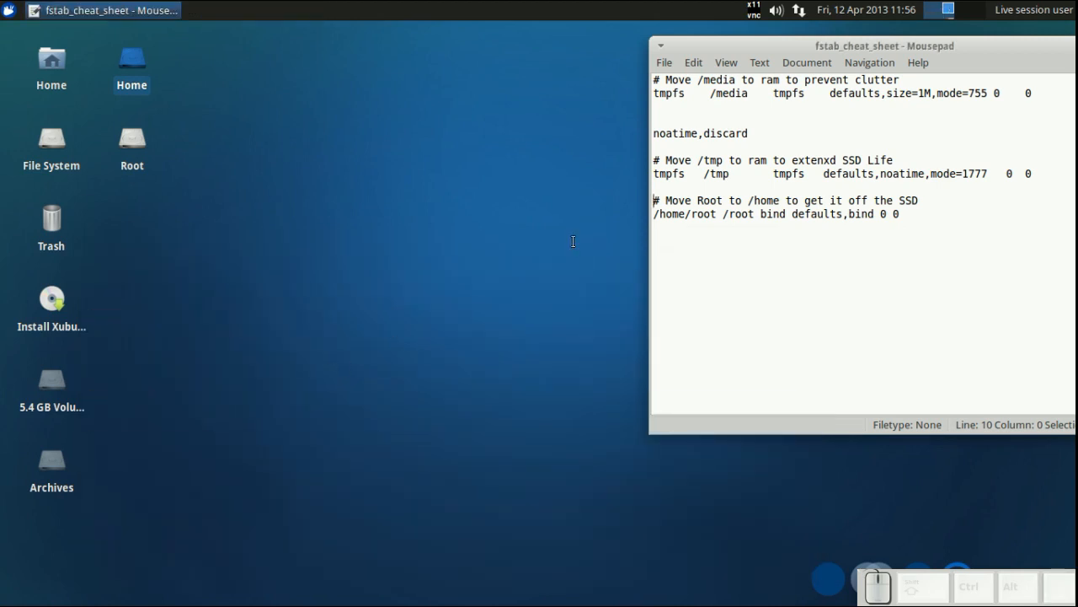
{"action": "left_click_drag", "start_coordinate": [816, 45], "coordinate": [547, 42]}
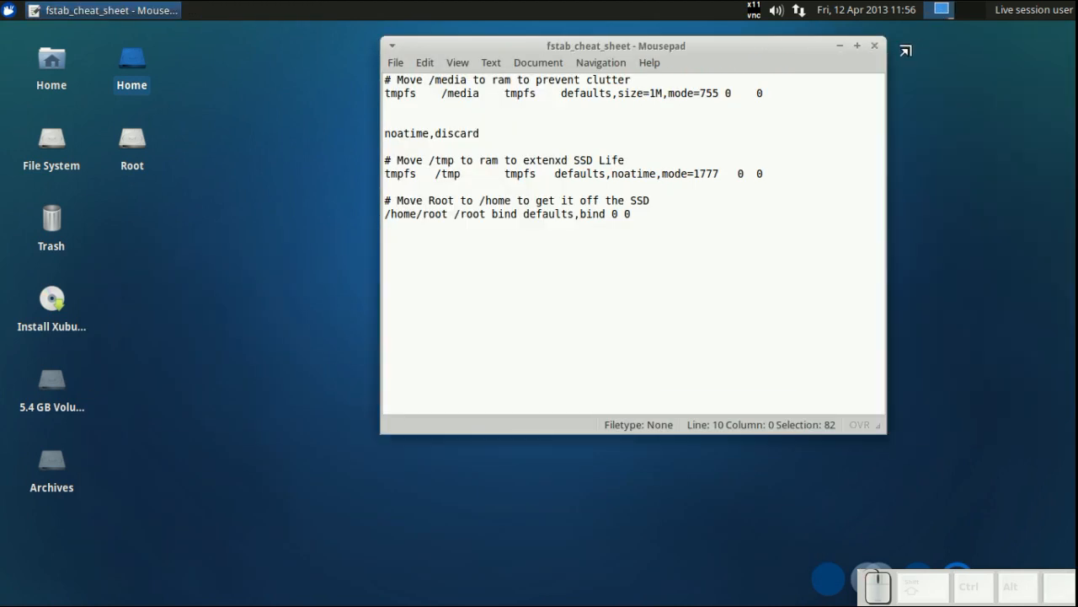
{"action": "left_click", "coordinate": [871, 47]}
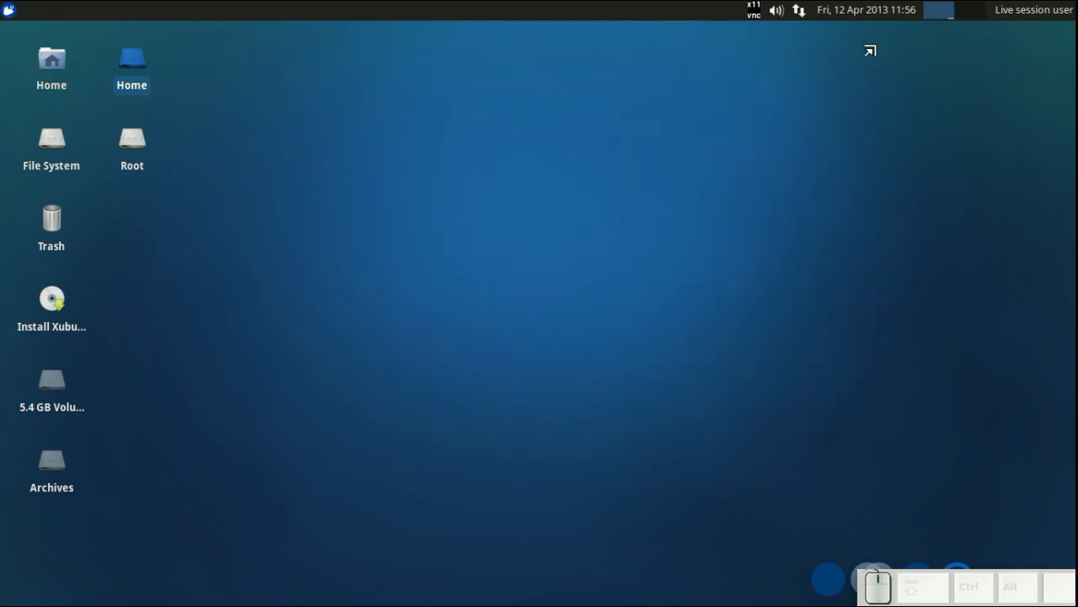
- Eject the Home and Root volumes from the desktop and select the 5.4 GB volume
{"action": "right_click", "coordinate": [135, 64]}
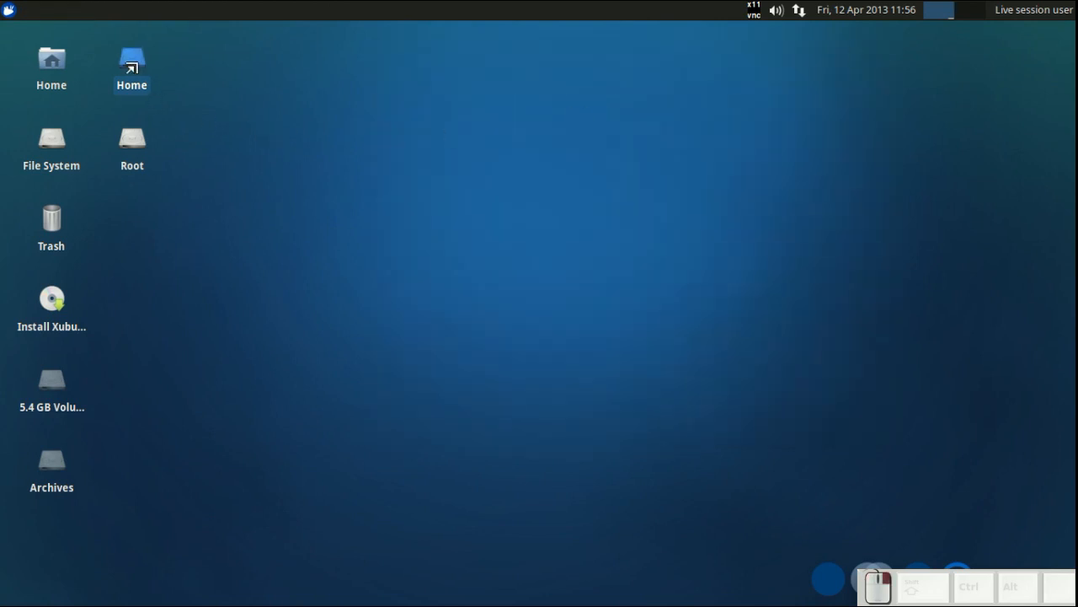
{"action": "left_click", "coordinate": [143, 95]}
{"action": "left_click", "coordinate": [132, 140]}
{"action": "right_click", "coordinate": [137, 136]}
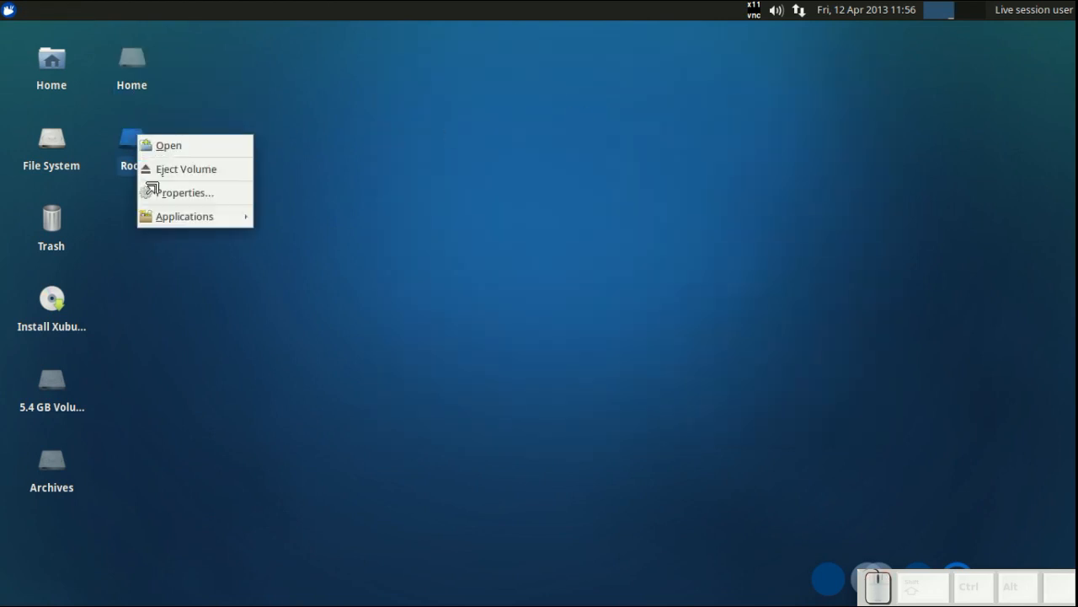
{"action": "left_click", "coordinate": [157, 169]}
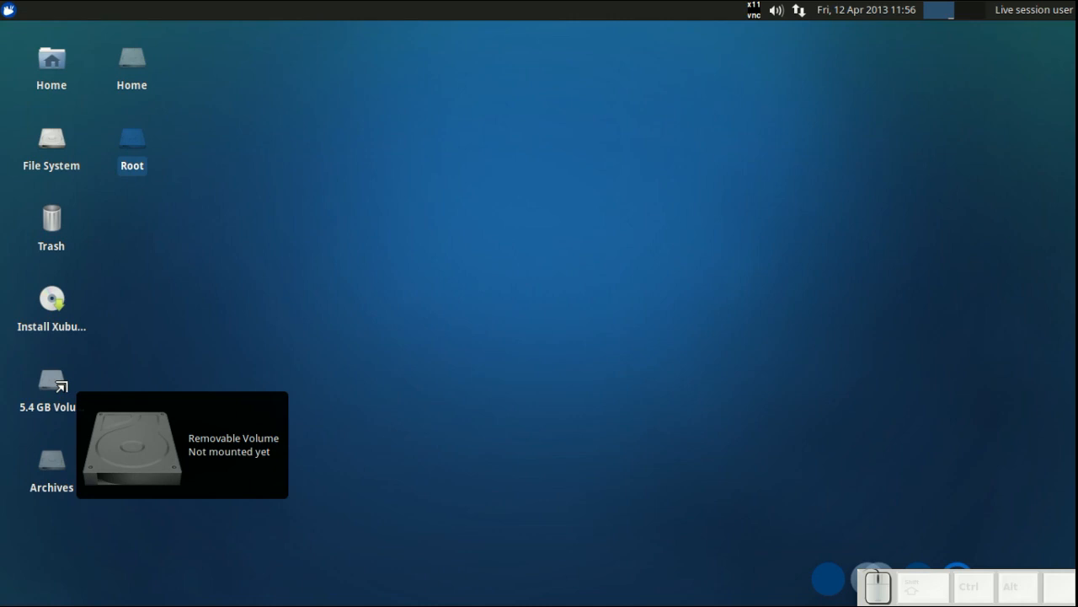
{"action": "left_click", "coordinate": [61, 386]}
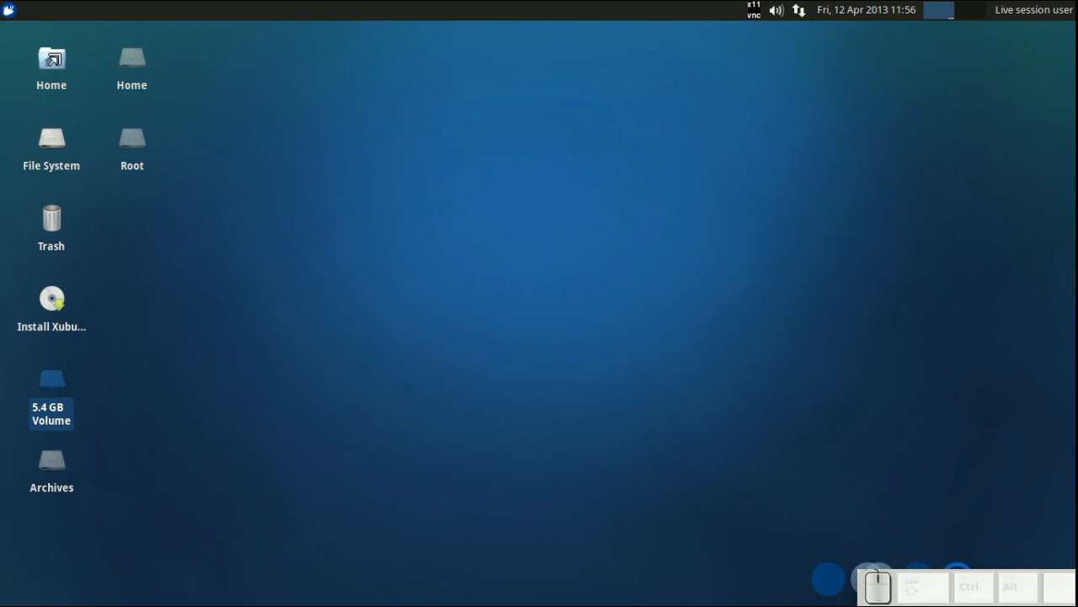
- Open GParted from the Settings Manager to review the disk partitions, then close it and the Settings window
{"action": "mouse_move", "coordinate": [52, 59]}
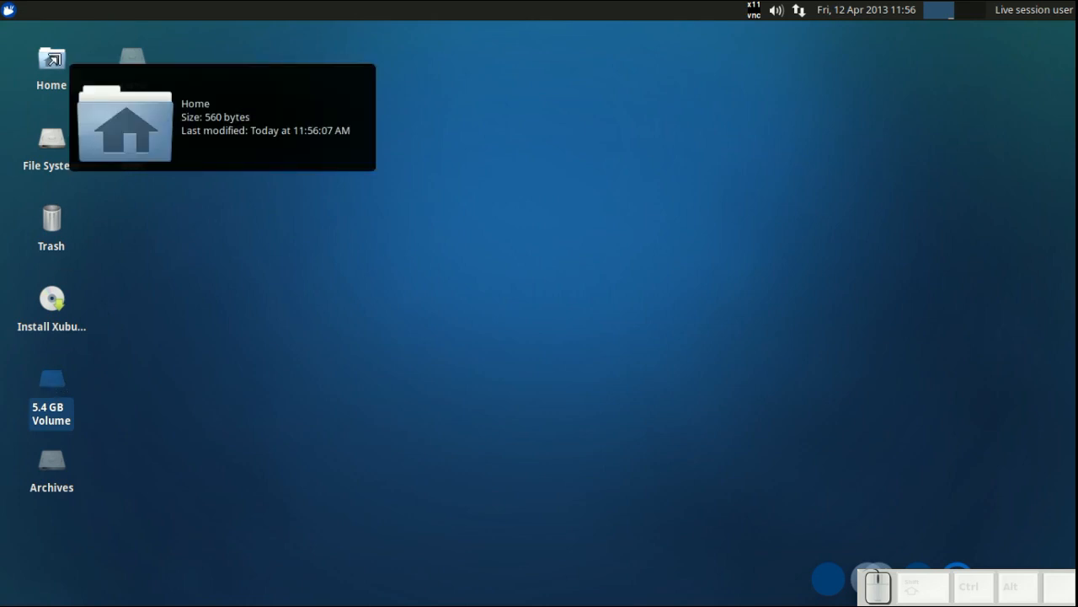
{"action": "left_click", "coordinate": [9, 12]}
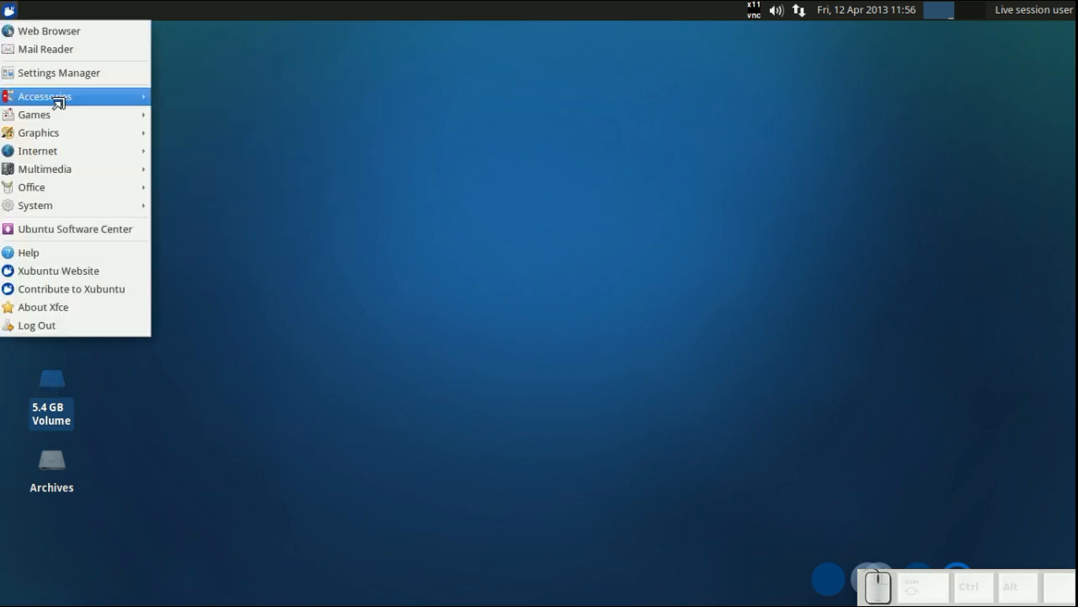
{"action": "left_click", "coordinate": [59, 74]}
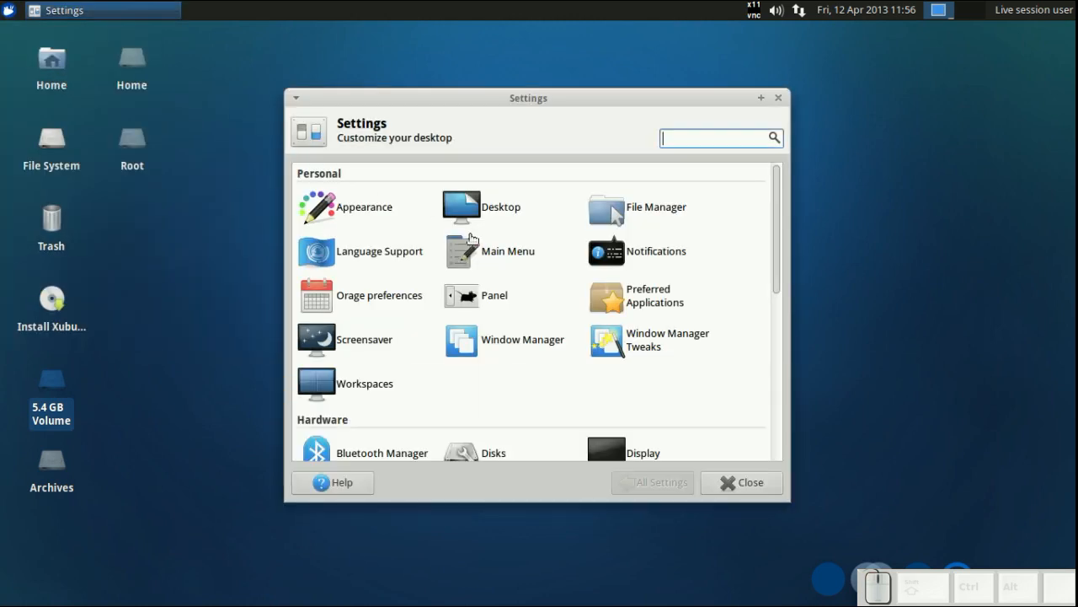
{"action": "scroll", "coordinate": [470, 238], "scroll_direction": "down", "scroll_amount": 5}
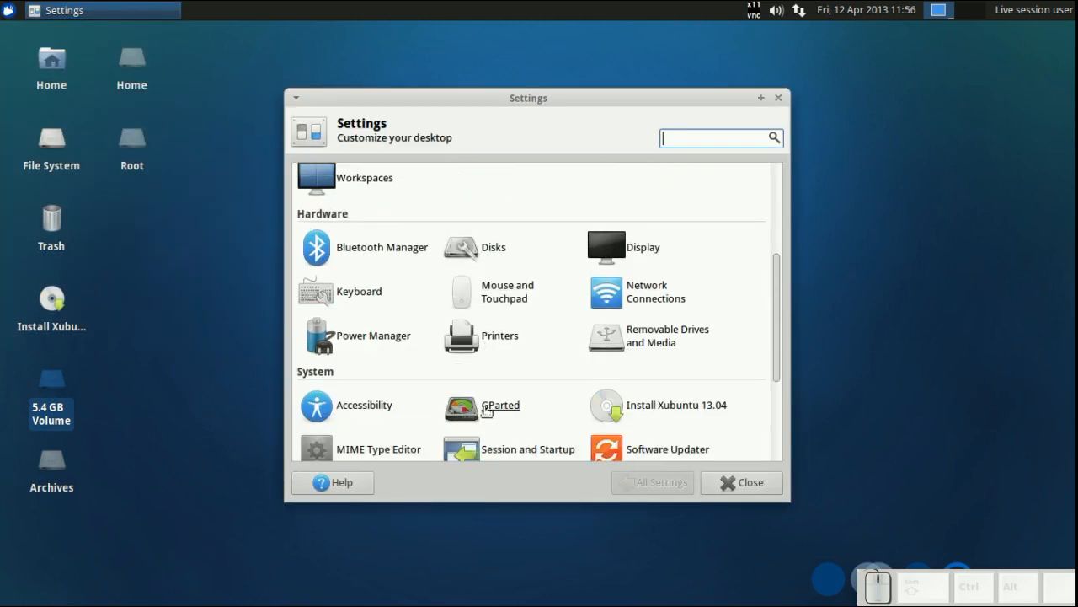
{"action": "left_click", "coordinate": [486, 410]}
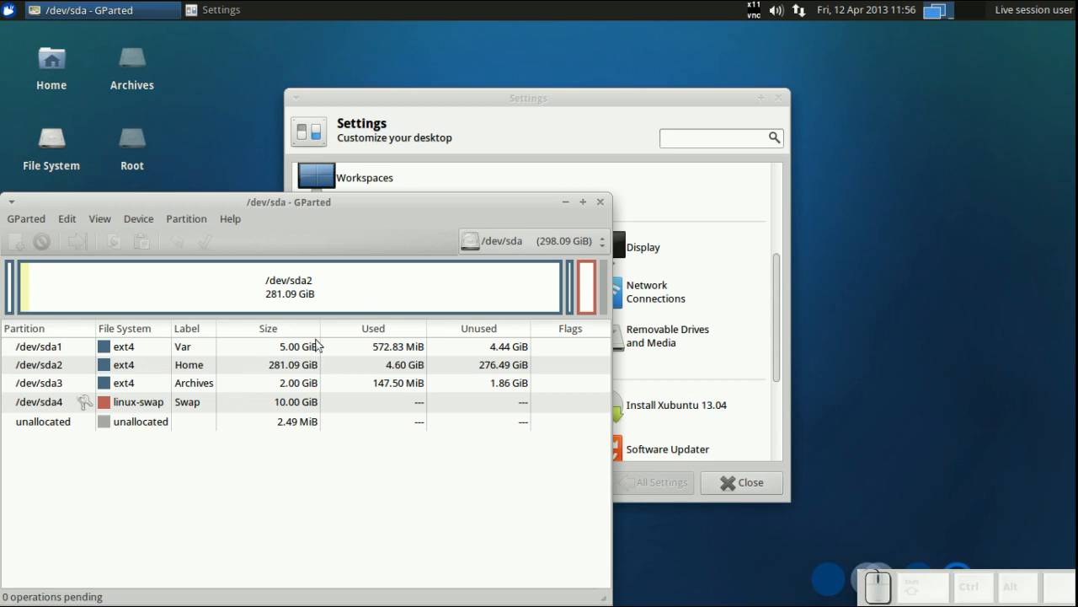
{"action": "left_click", "coordinate": [600, 202]}
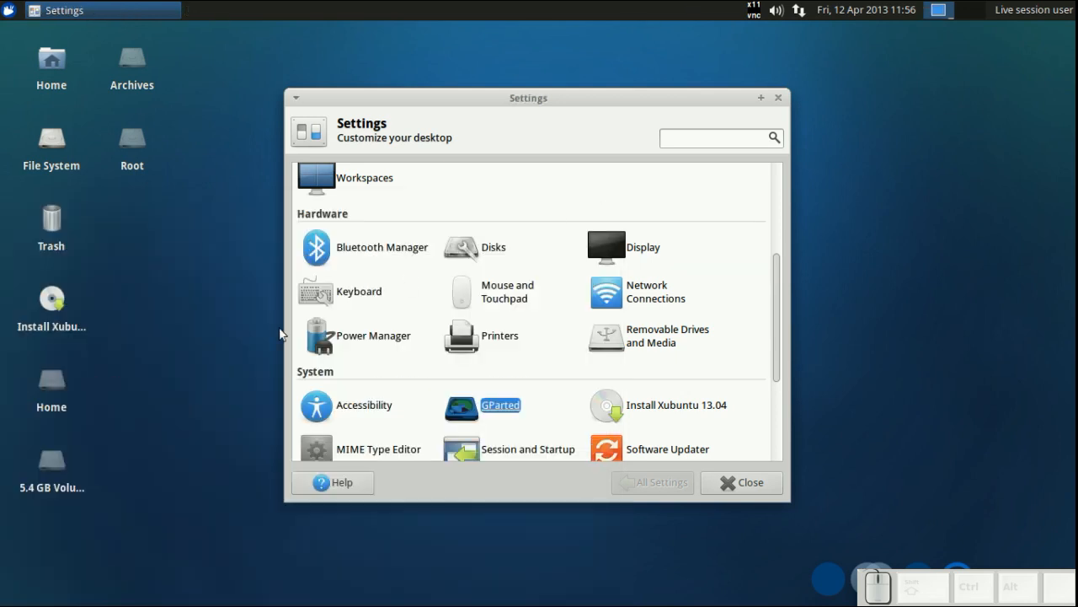
{"action": "left_click", "coordinate": [239, 347]}
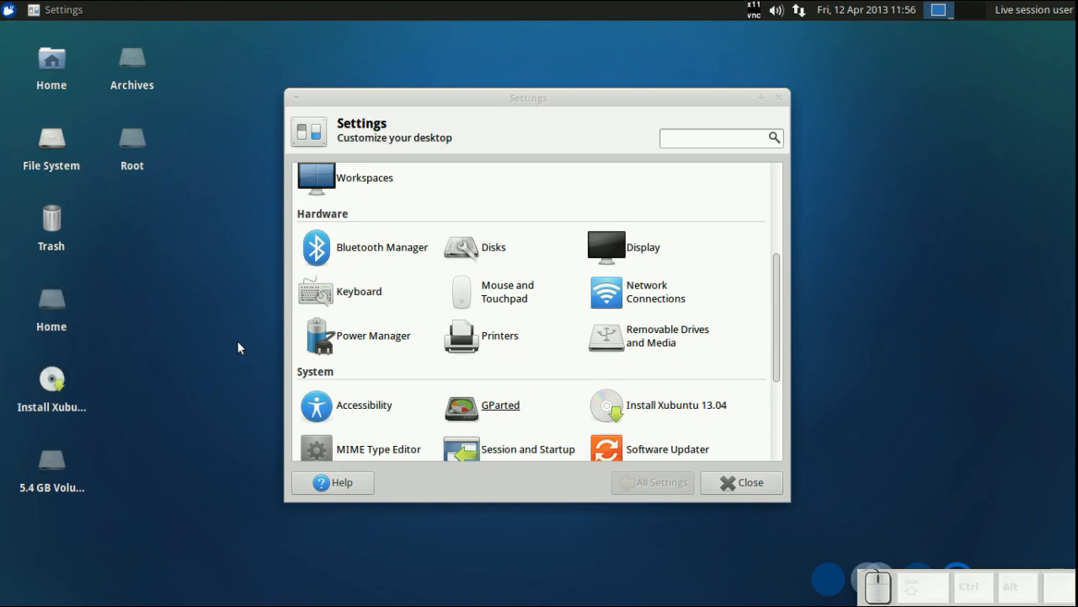
{"action": "left_click", "coordinate": [761, 483]}
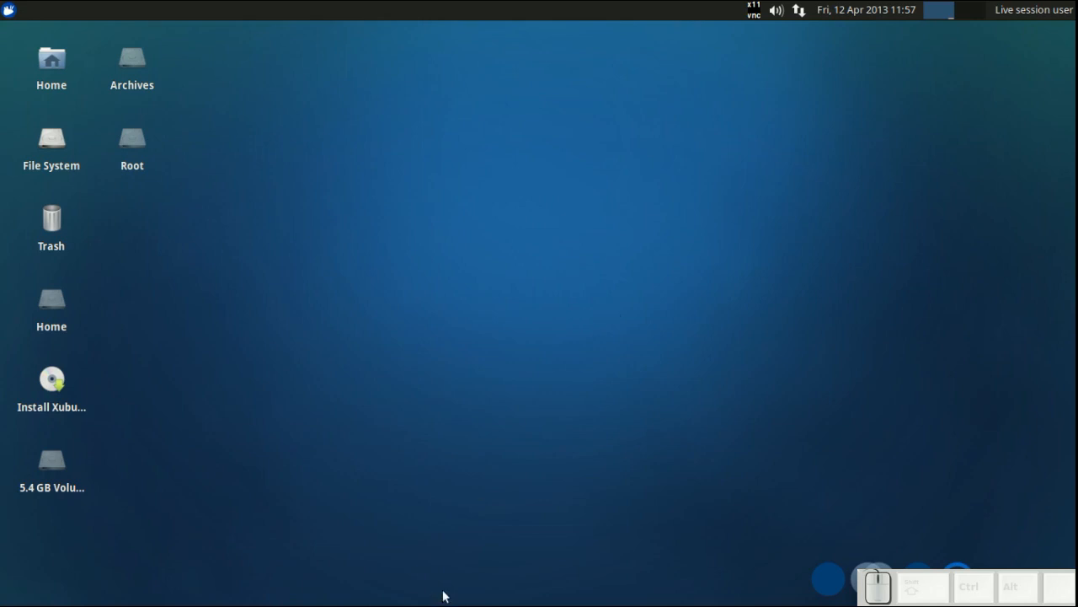
- Search the web for keymon, open the key-mon project page, and close the browser
{"action": "mouse_move", "coordinate": [399, 594]}
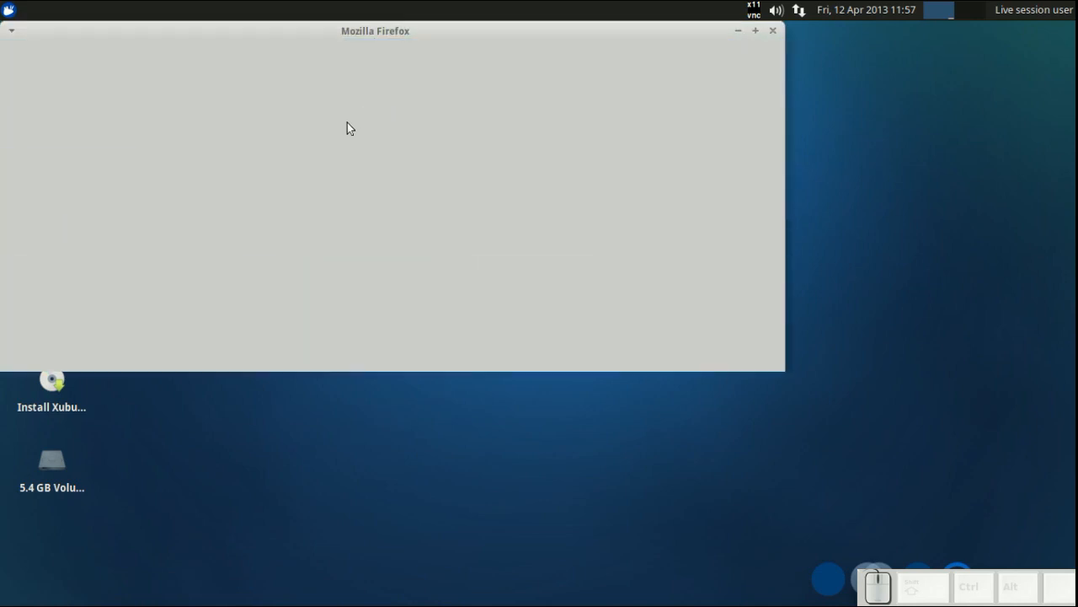
{"action": "type", "text": "keymon"}
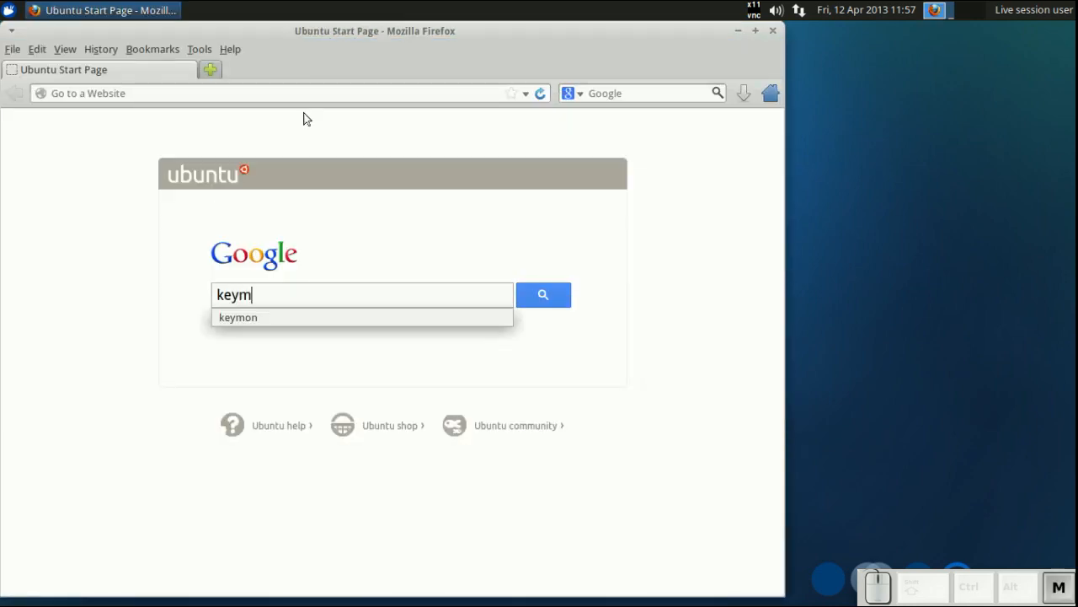
{"action": "key", "text": "Return"}
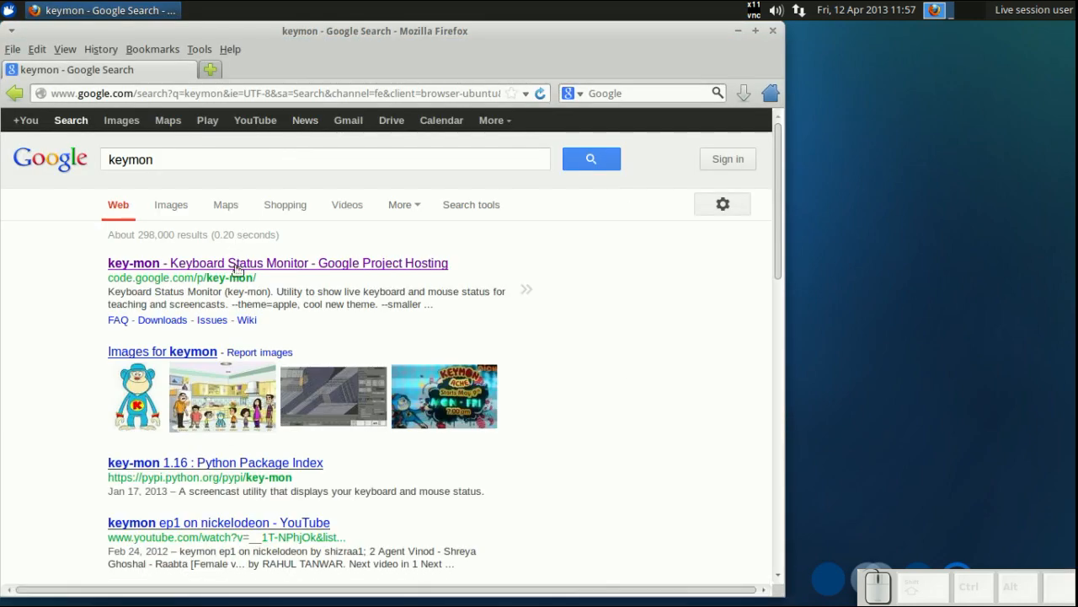
{"action": "left_click", "coordinate": [236, 263]}
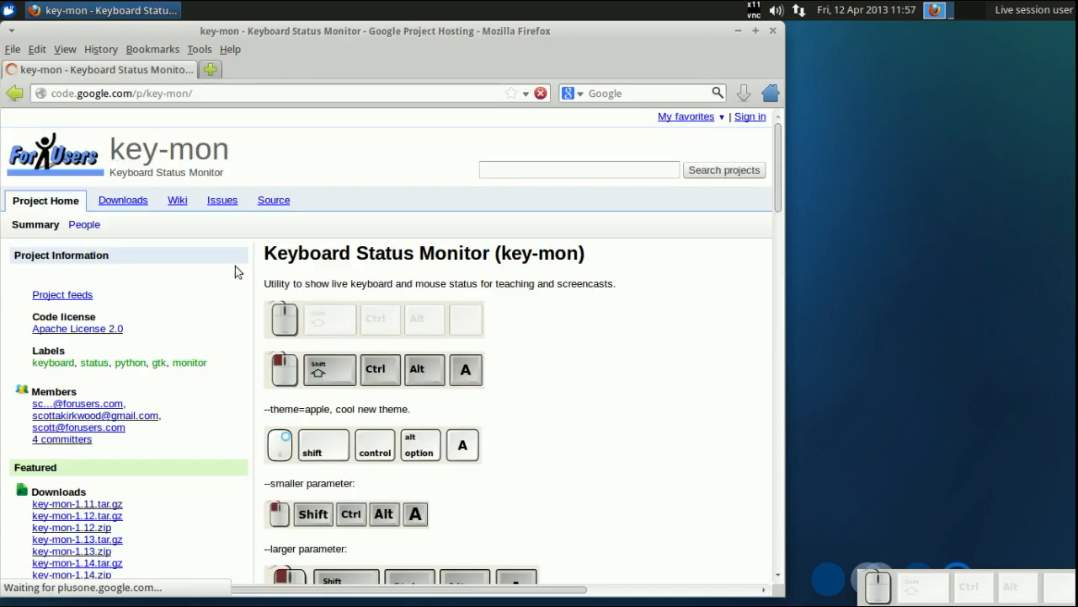
{"action": "scroll", "coordinate": [235, 265], "scroll_direction": "down", "scroll_amount": 3}
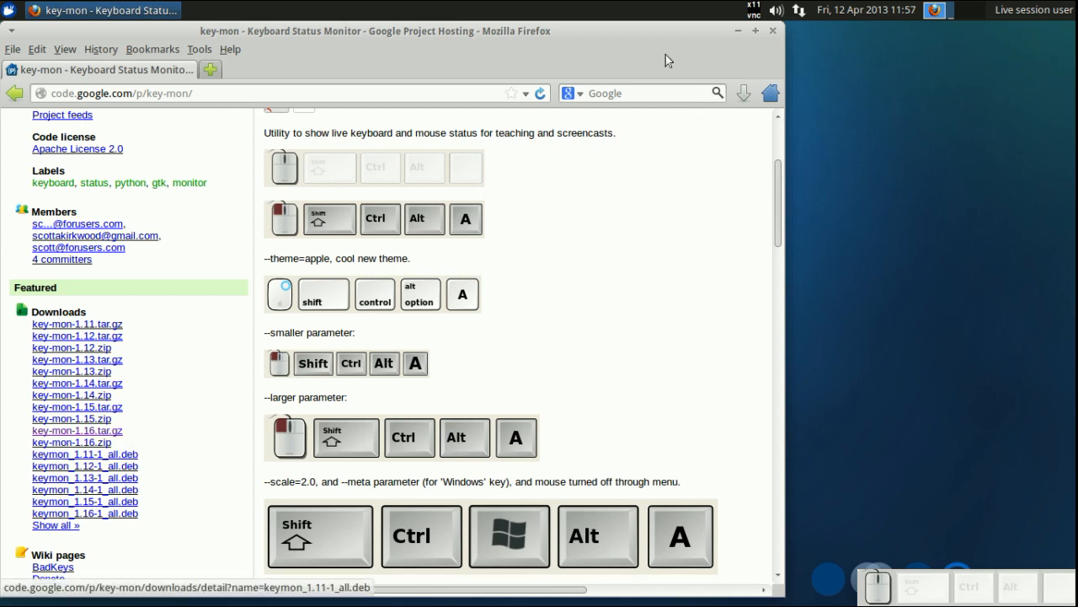
{"action": "left_click", "coordinate": [774, 31]}
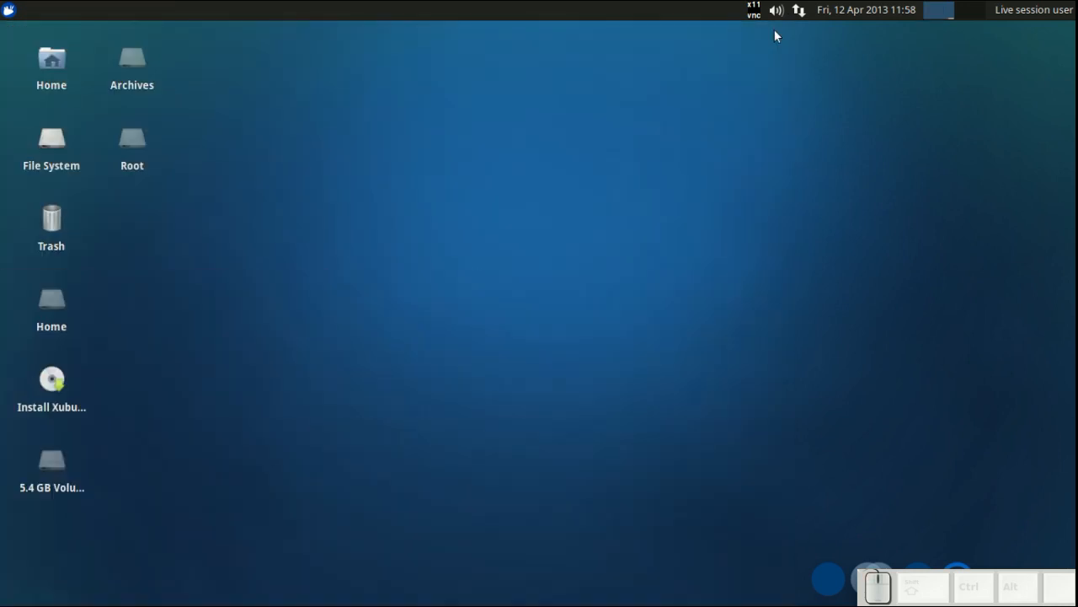